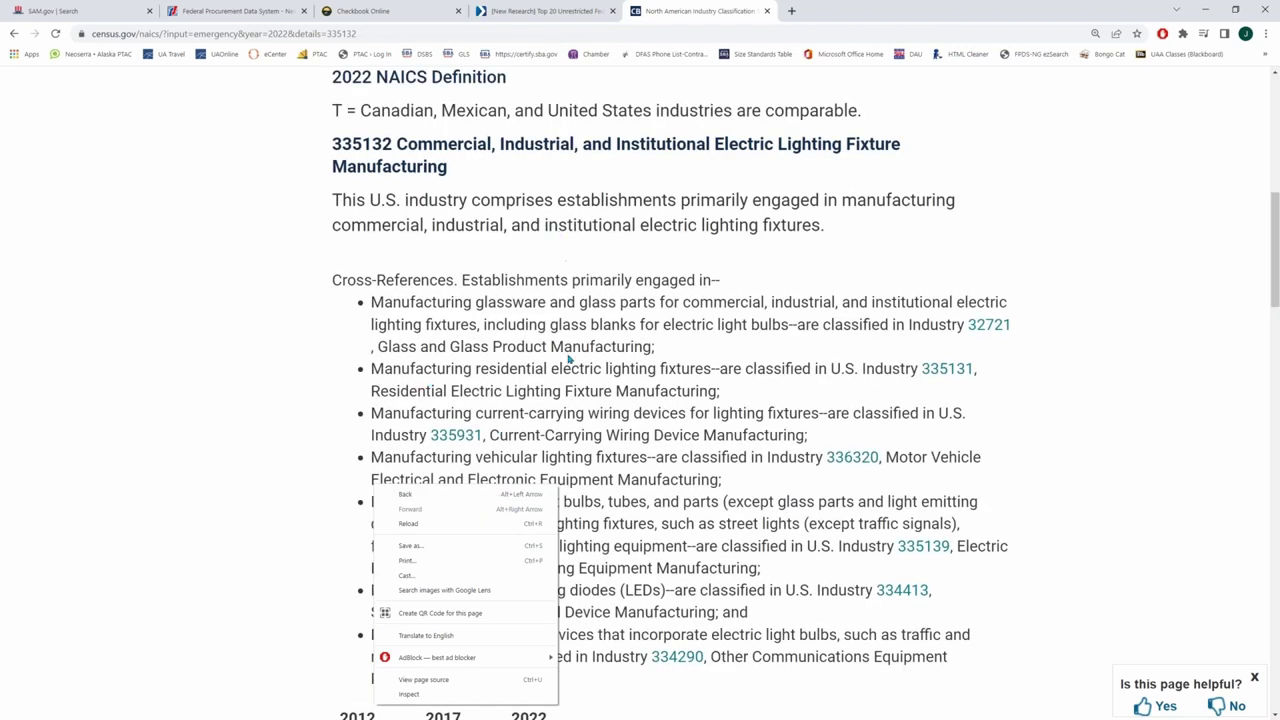
Step: Examine the NAICS 335132 definition, its cross-references and the corresponding index entries
{"action": "scroll", "coordinate": [575, 592], "scroll_direction": "down", "scroll_amount": 1}
{"action": "scroll", "coordinate": [576, 596], "scroll_direction": "down", "scroll_amount": 1}
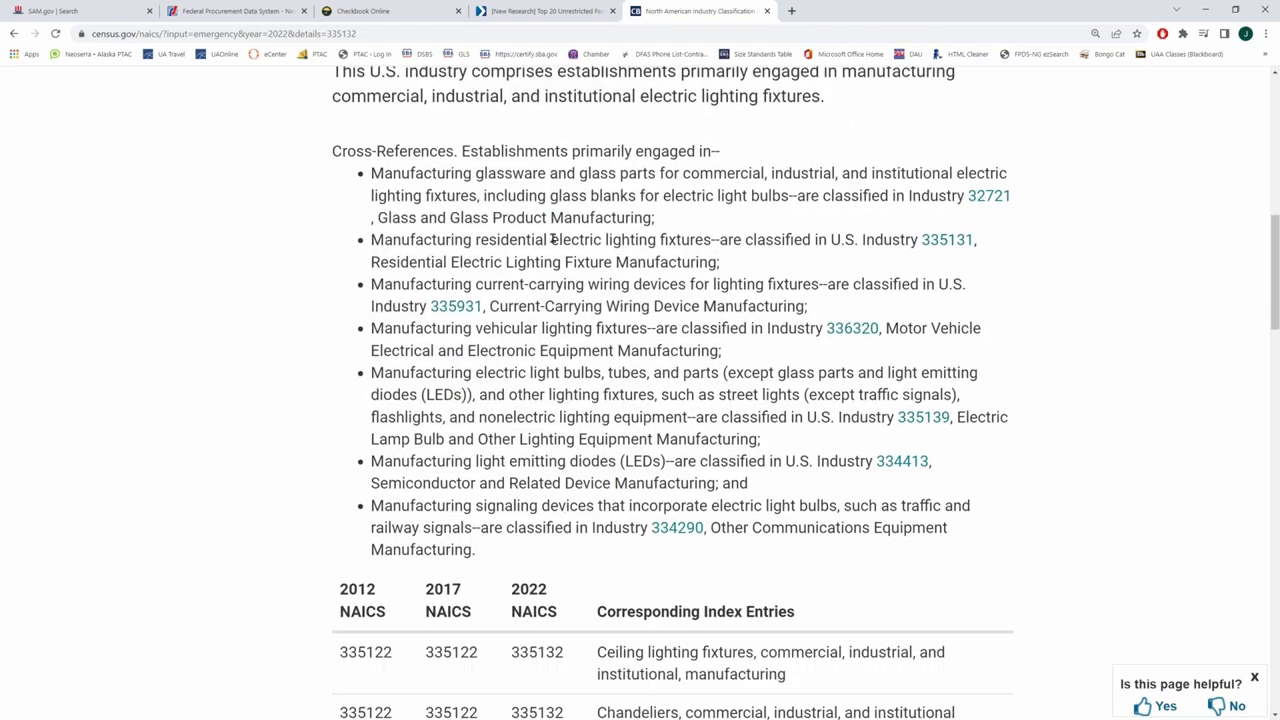
{"action": "scroll", "coordinate": [555, 236], "scroll_direction": "down", "scroll_amount": 5}
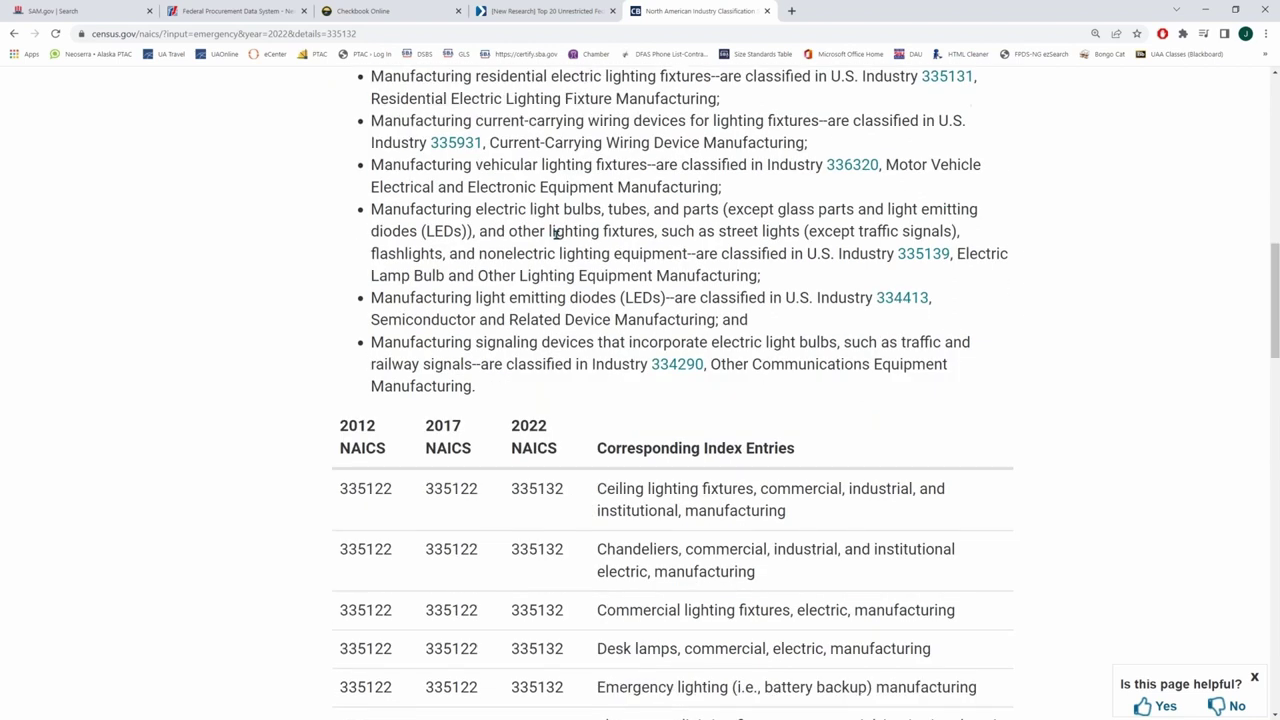
{"action": "scroll", "coordinate": [650, 293], "scroll_direction": "down", "scroll_amount": 15}
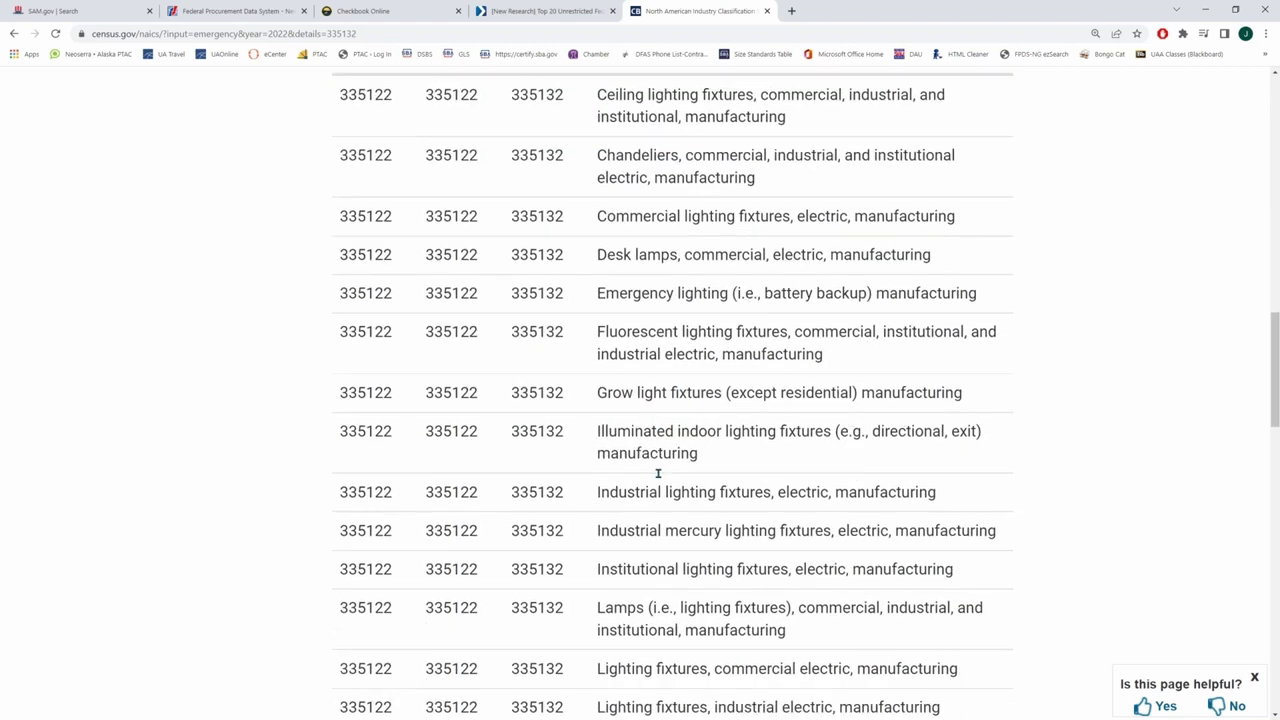
{"action": "scroll", "coordinate": [656, 452], "scroll_direction": "up", "scroll_amount": 15}
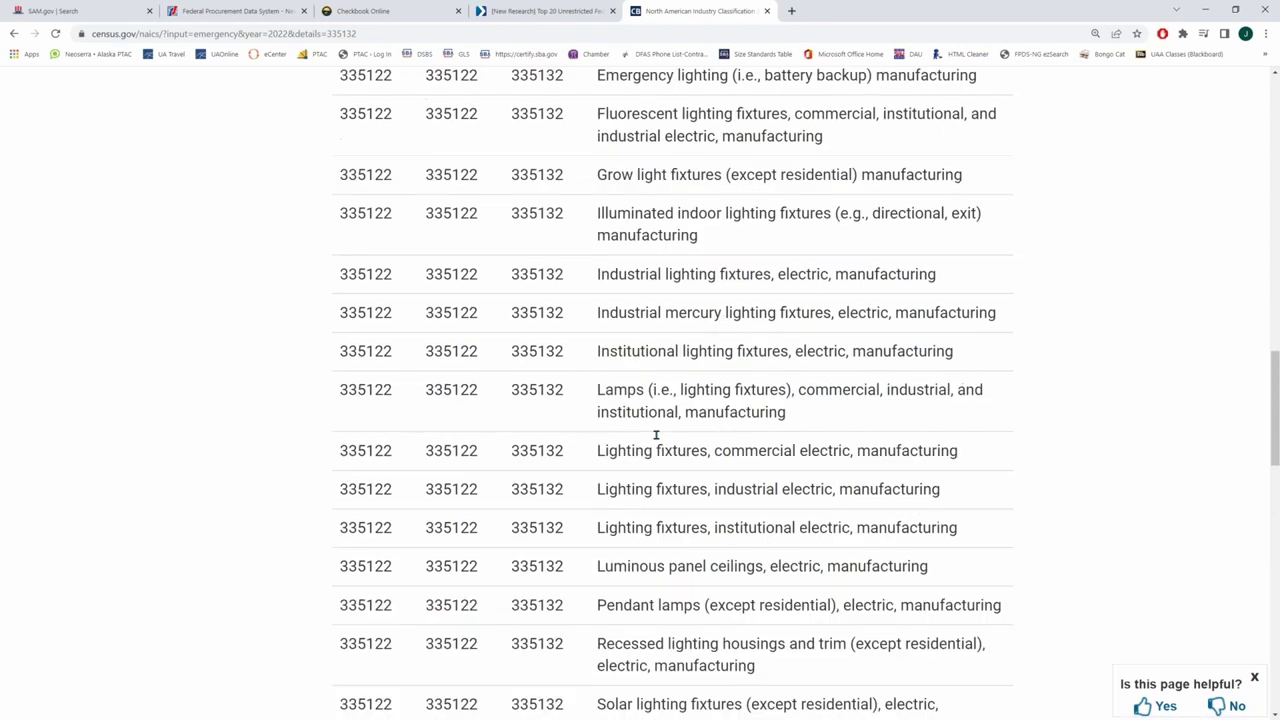
{"action": "scroll", "coordinate": [656, 428], "scroll_direction": "up", "scroll_amount": 5}
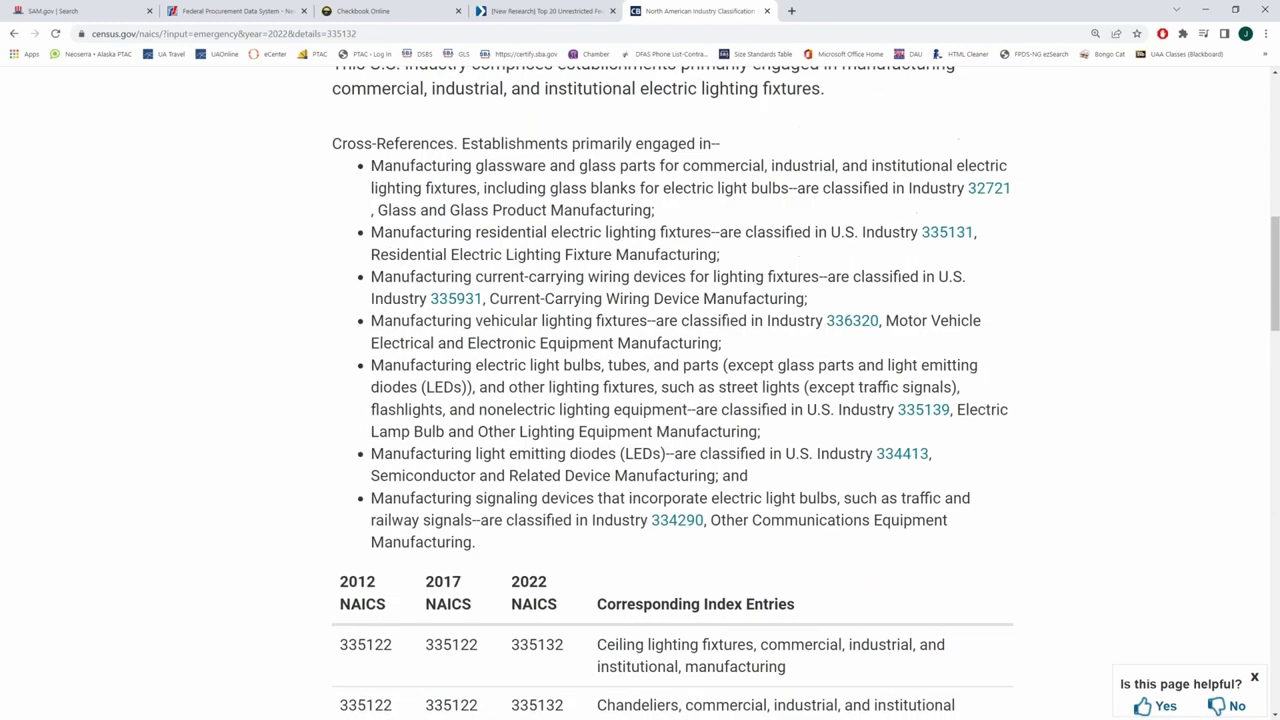
{"action": "left_click_drag", "start_coordinate": [338, 167], "coordinate": [651, 149]}
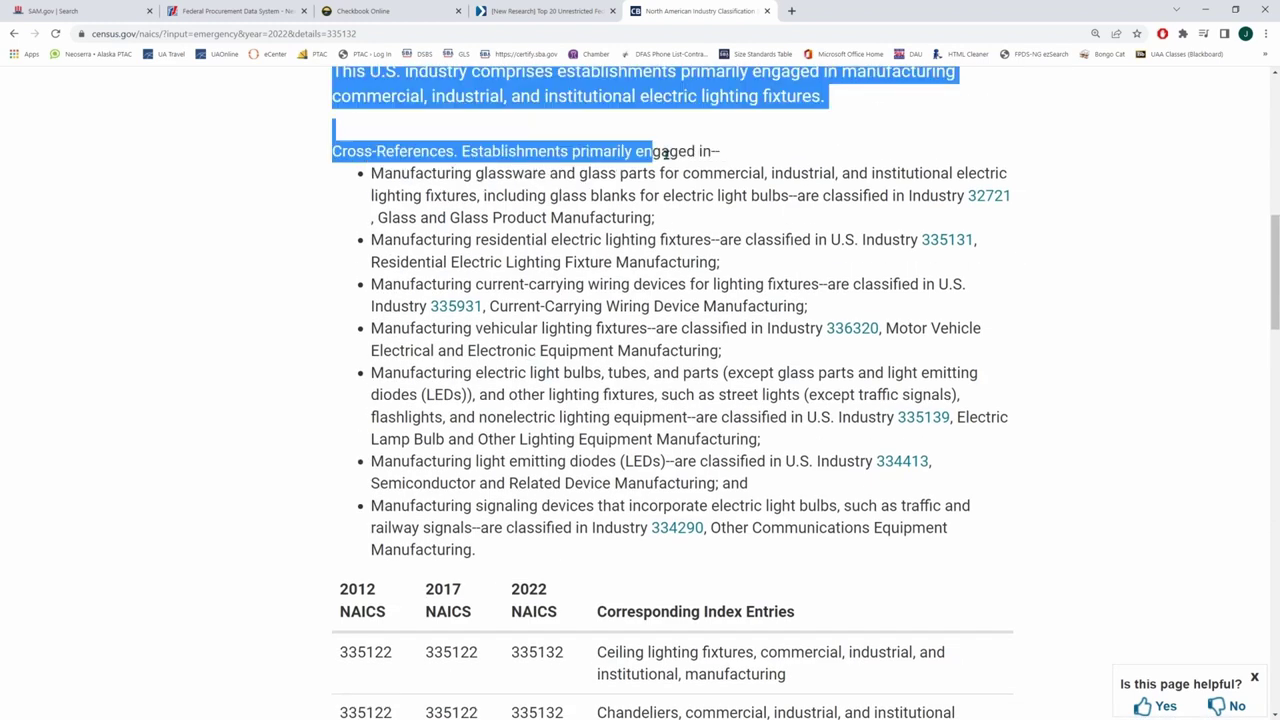
{"action": "left_click", "coordinate": [746, 157]}
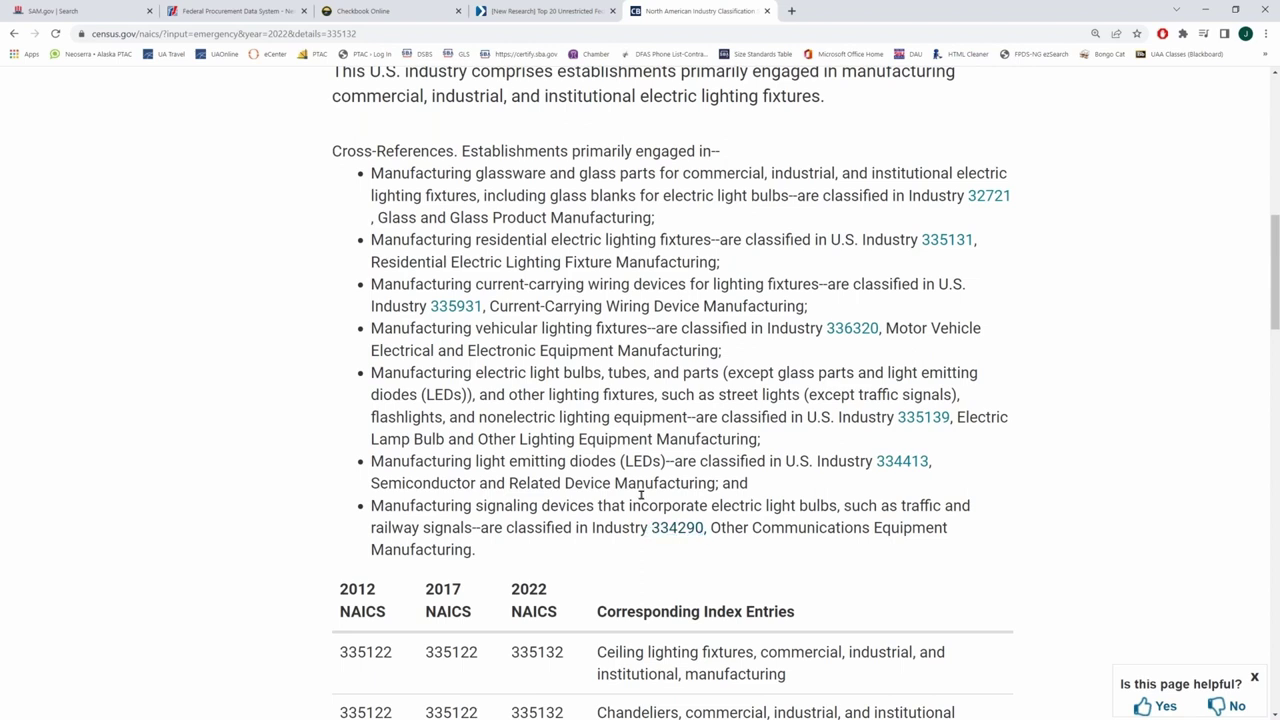
Step: Switch to SAM.gov and review the contract opportunities listed for the keyword "emergency signaling devices"
{"action": "left_click", "coordinate": [80, 12]}
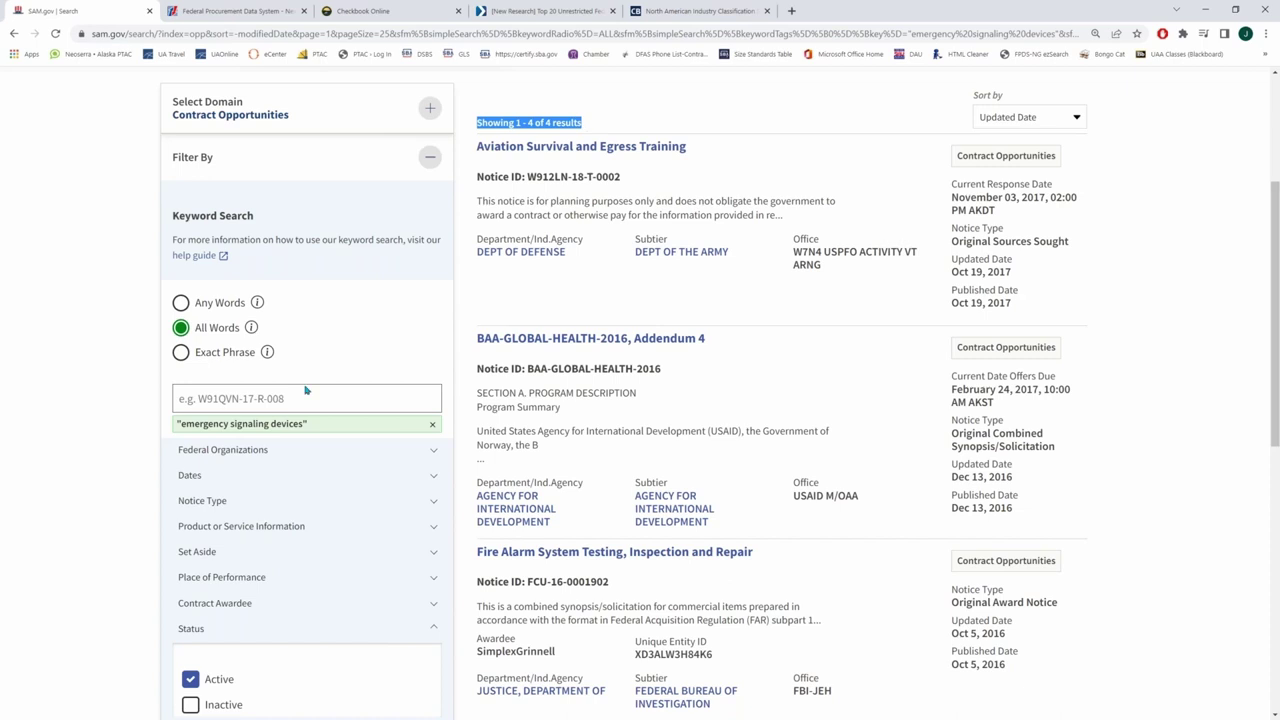
{"action": "left_click", "coordinate": [292, 397]}
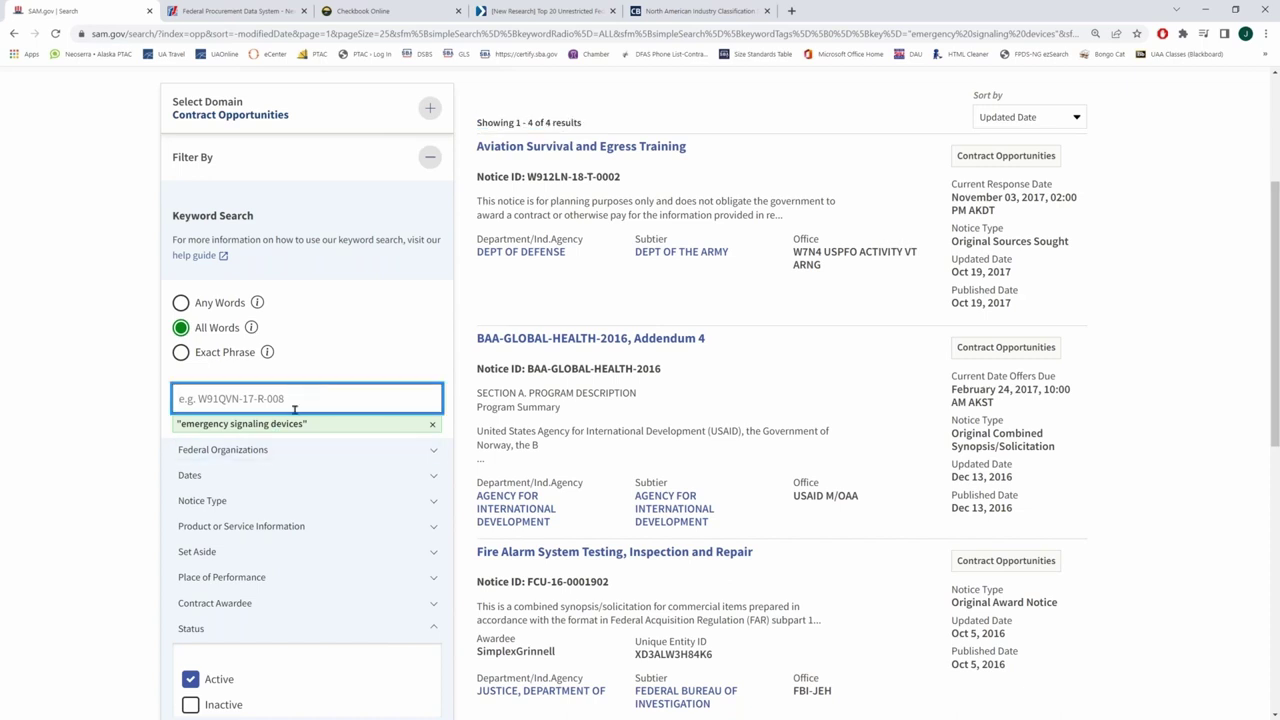
{"action": "left_click", "coordinate": [695, 14]}
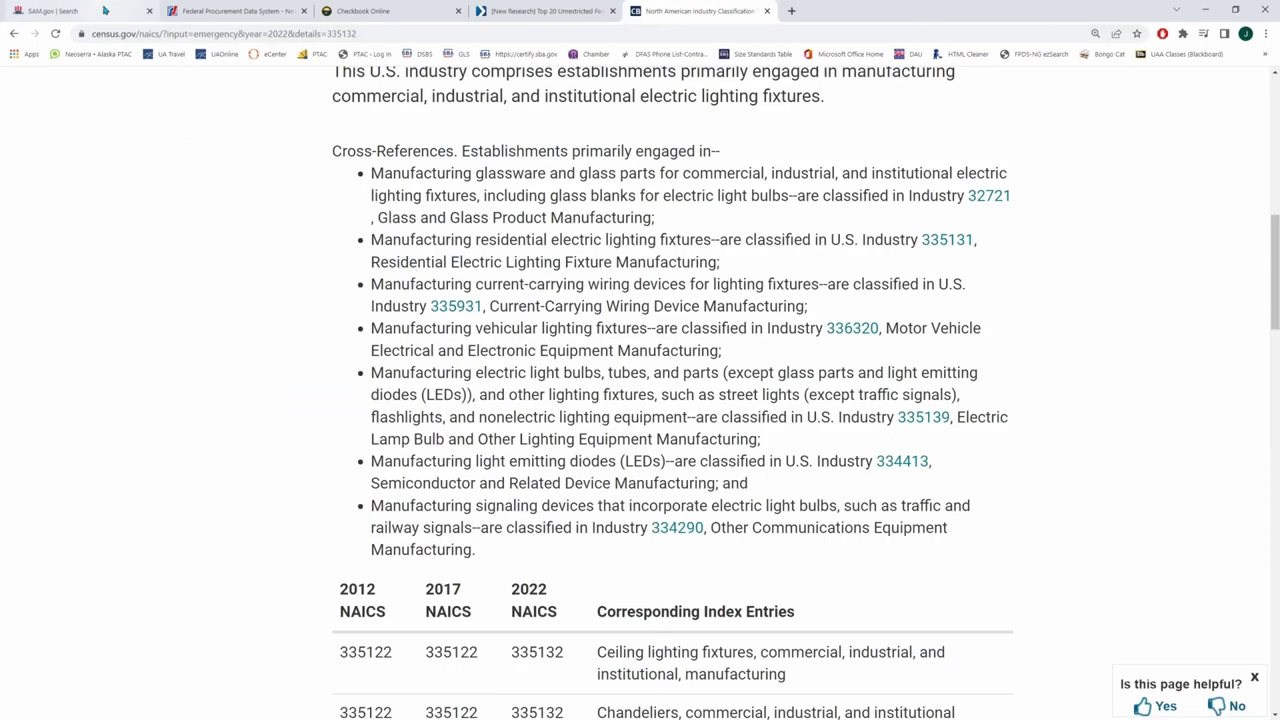
{"action": "left_click", "coordinate": [60, 11]}
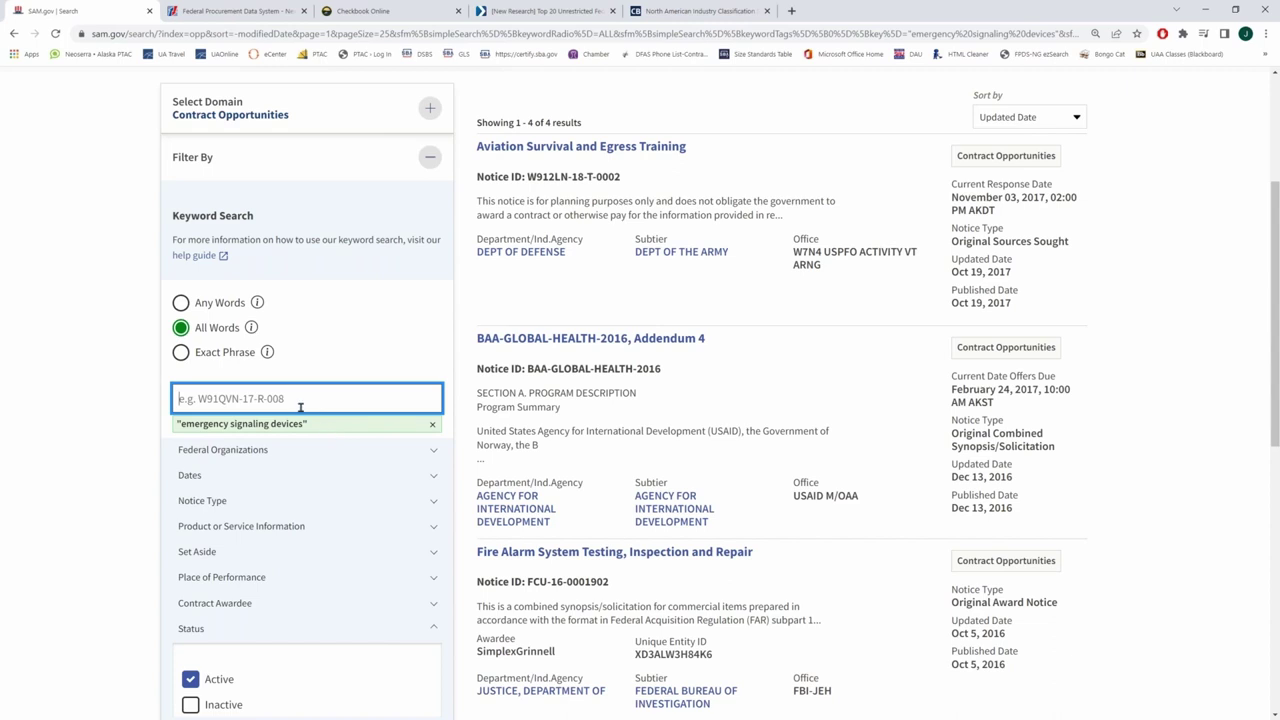
{"action": "scroll", "coordinate": [614, 432], "scroll_direction": "down", "scroll_amount": 2}
{"action": "scroll", "coordinate": [614, 432], "scroll_direction": "down", "scroll_amount": 2}
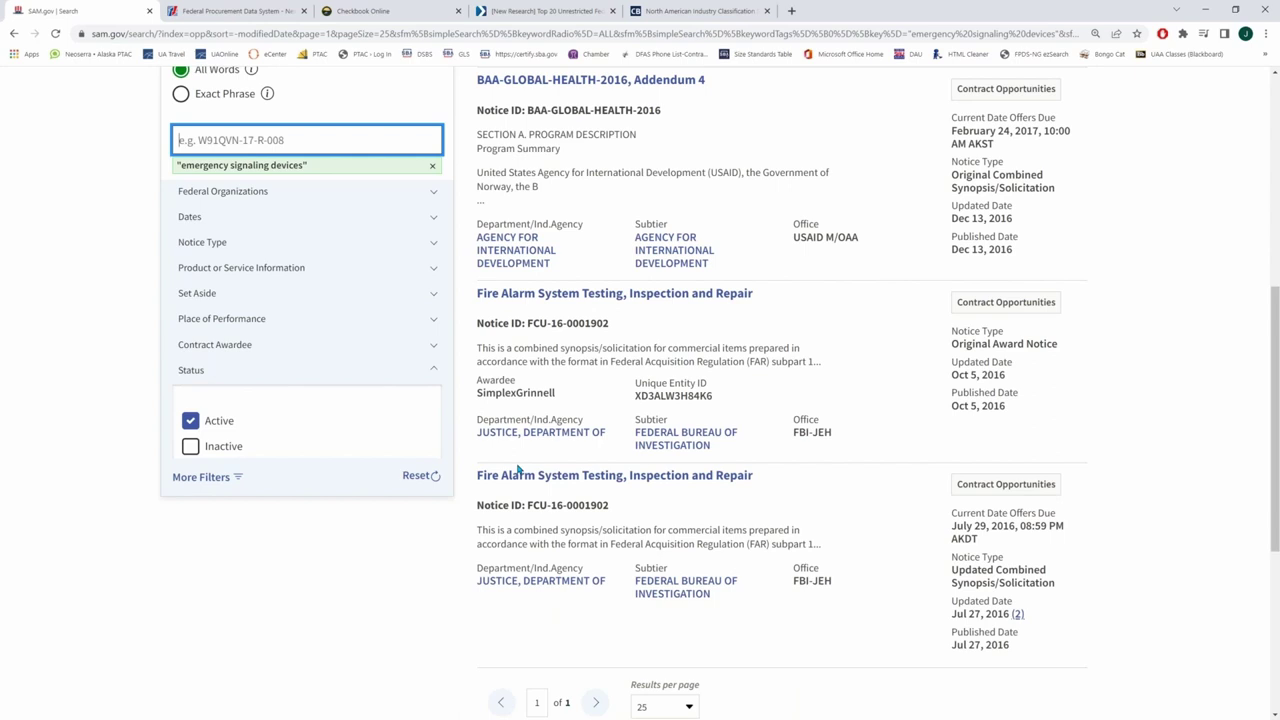
{"action": "scroll", "coordinate": [357, 466], "scroll_direction": "up", "scroll_amount": 3}
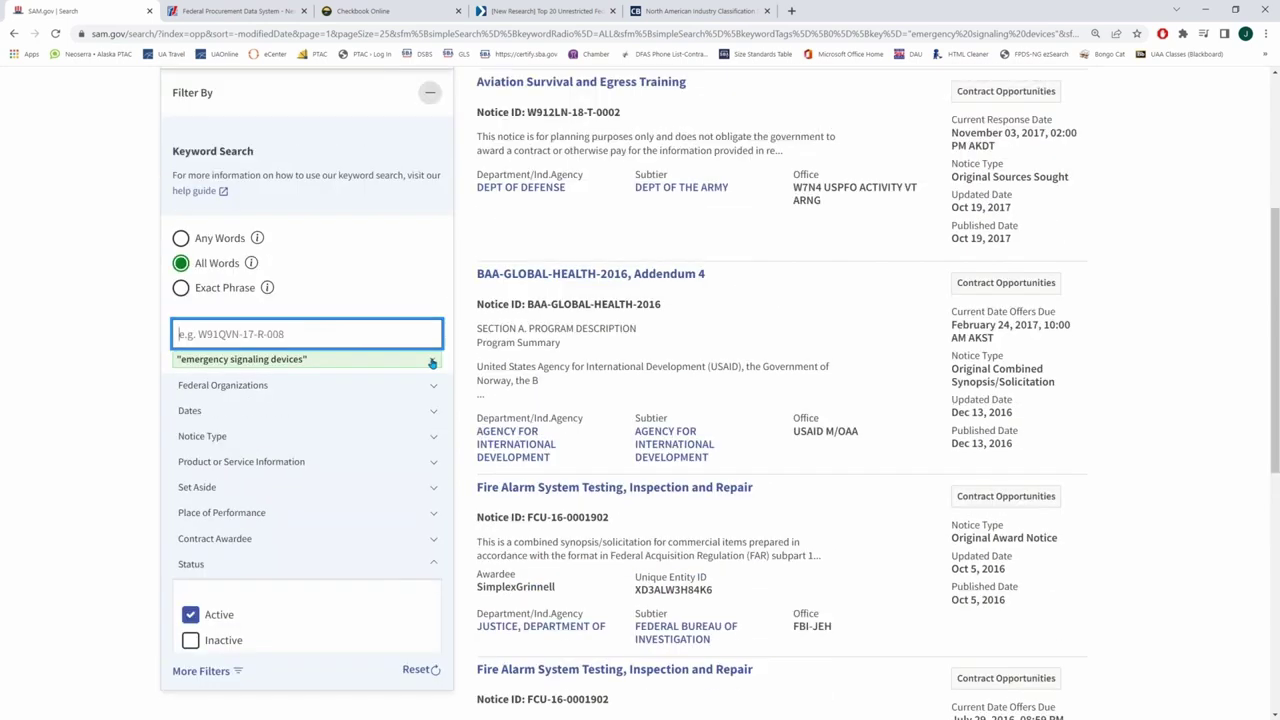
Step: Replace the "emergency signaling devices" keyword filter with "signaling" and check the number of matching opportunities
{"action": "left_click", "coordinate": [432, 364]}
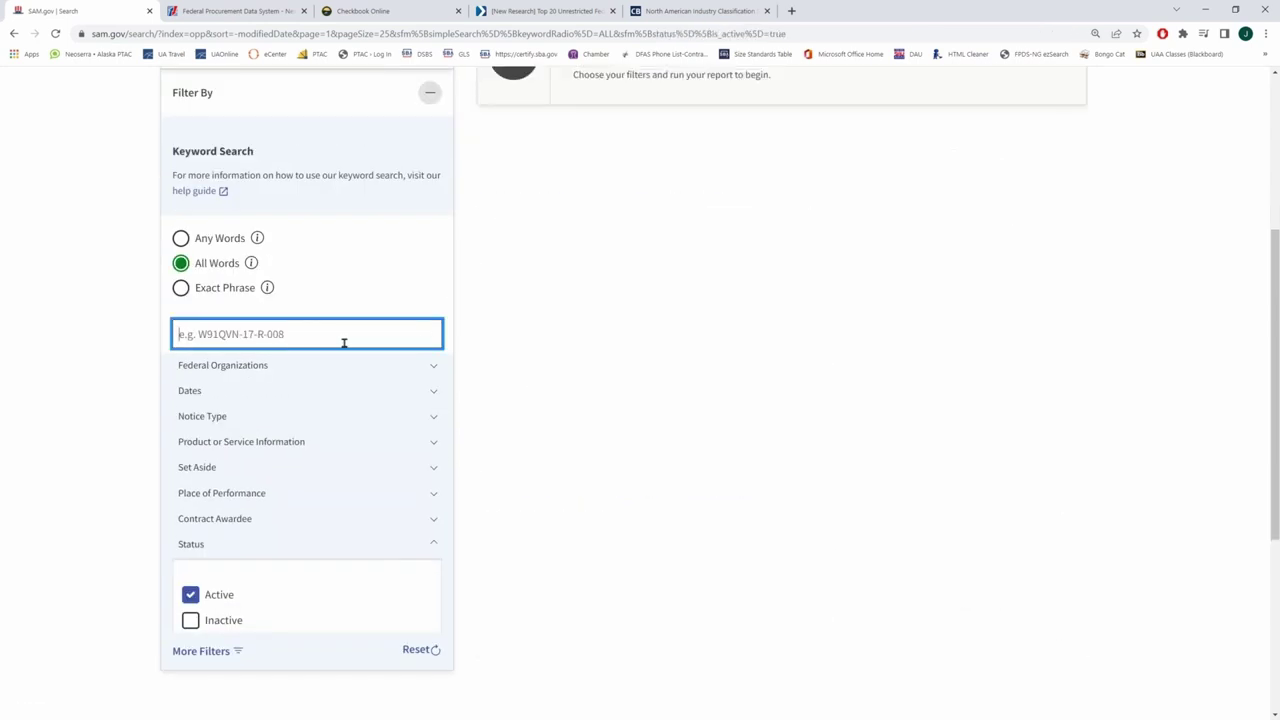
{"action": "type", "text": "signaling"}
{"action": "key", "text": "Return"}
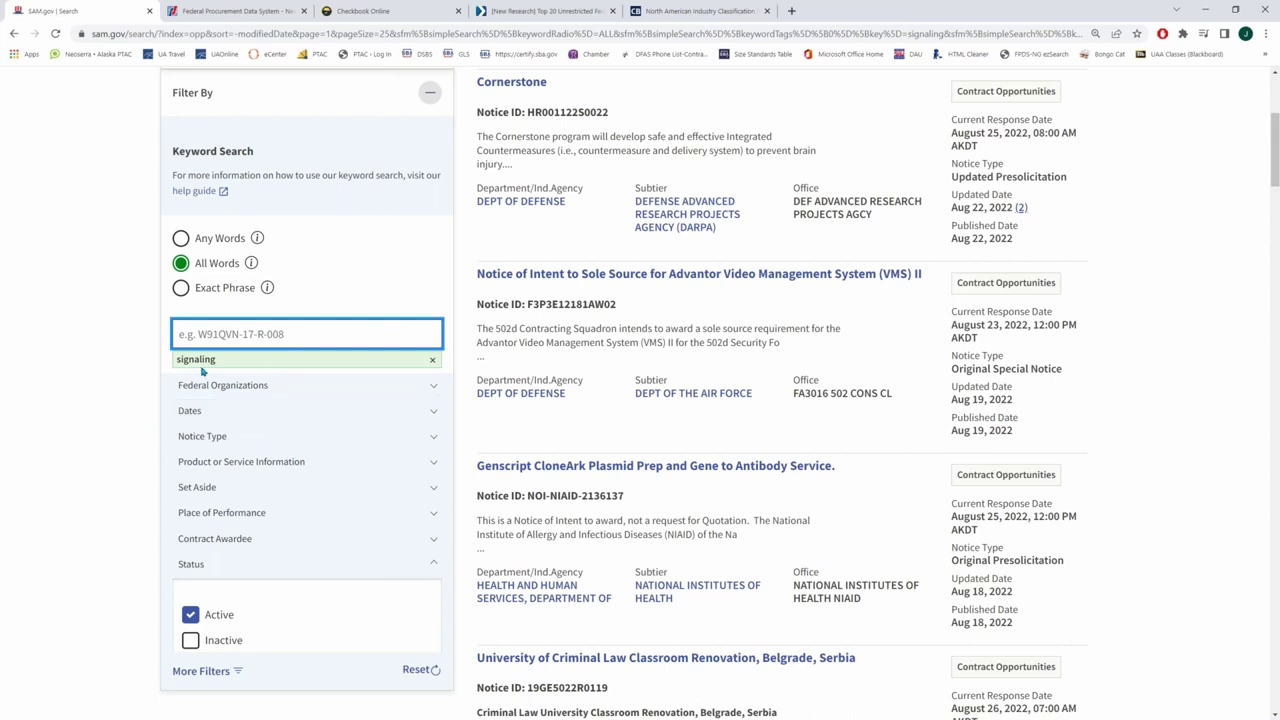
{"action": "scroll", "coordinate": [240, 366], "scroll_direction": "up", "scroll_amount": 2}
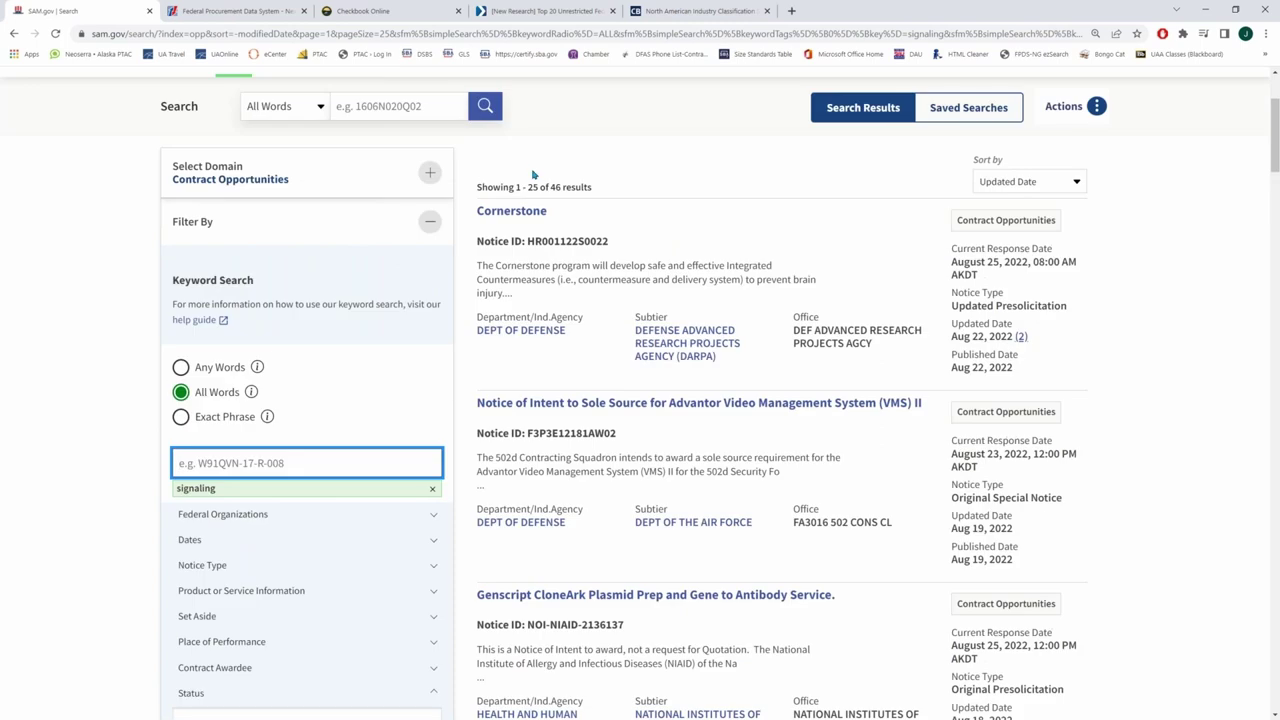
{"action": "left_click_drag", "start_coordinate": [528, 187], "coordinate": [597, 190]}
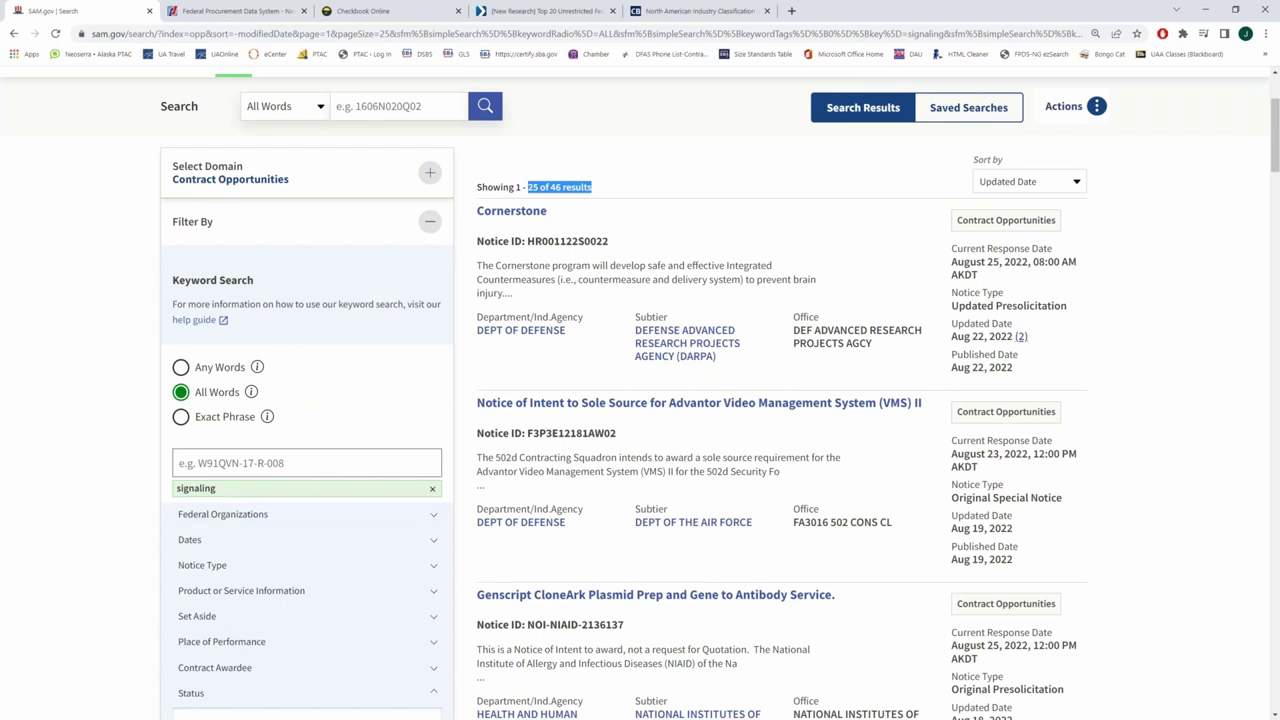
{"action": "left_click", "coordinate": [284, 470]}
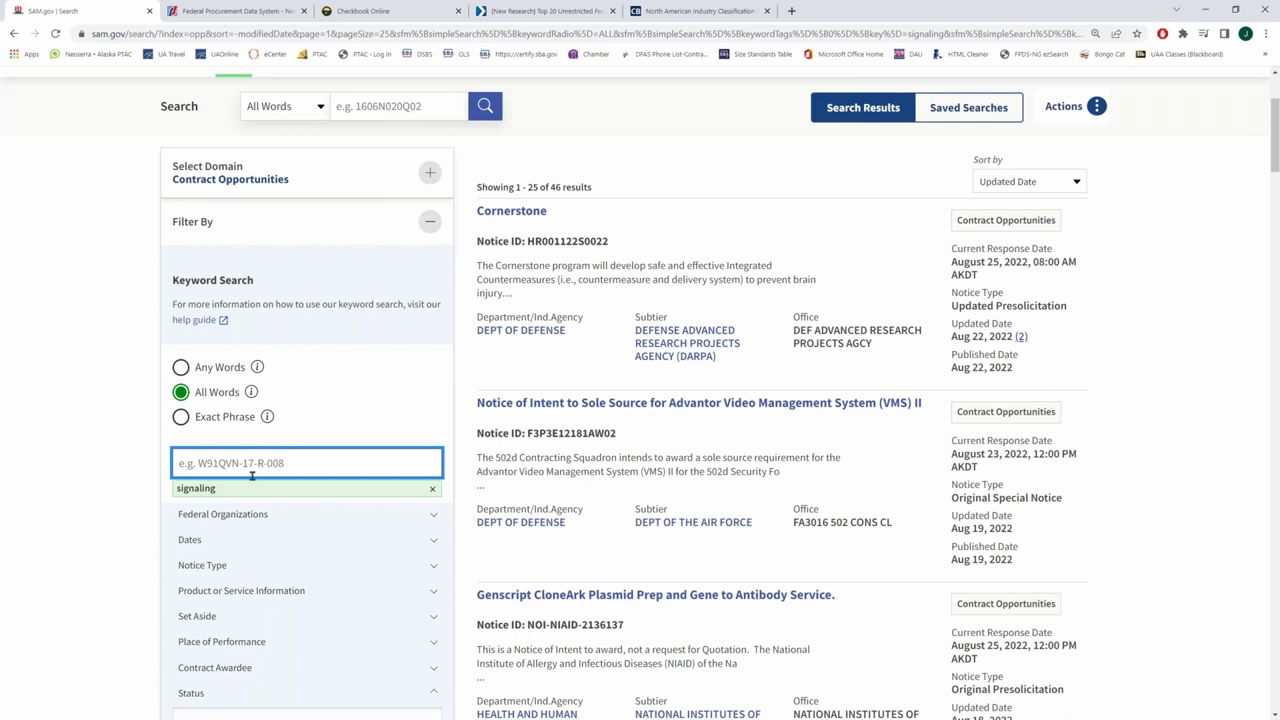
Step: Filter the signaling opportunities to those with an updated date in the past year
{"action": "scroll", "coordinate": [255, 470], "scroll_direction": "down", "scroll_amount": 1}
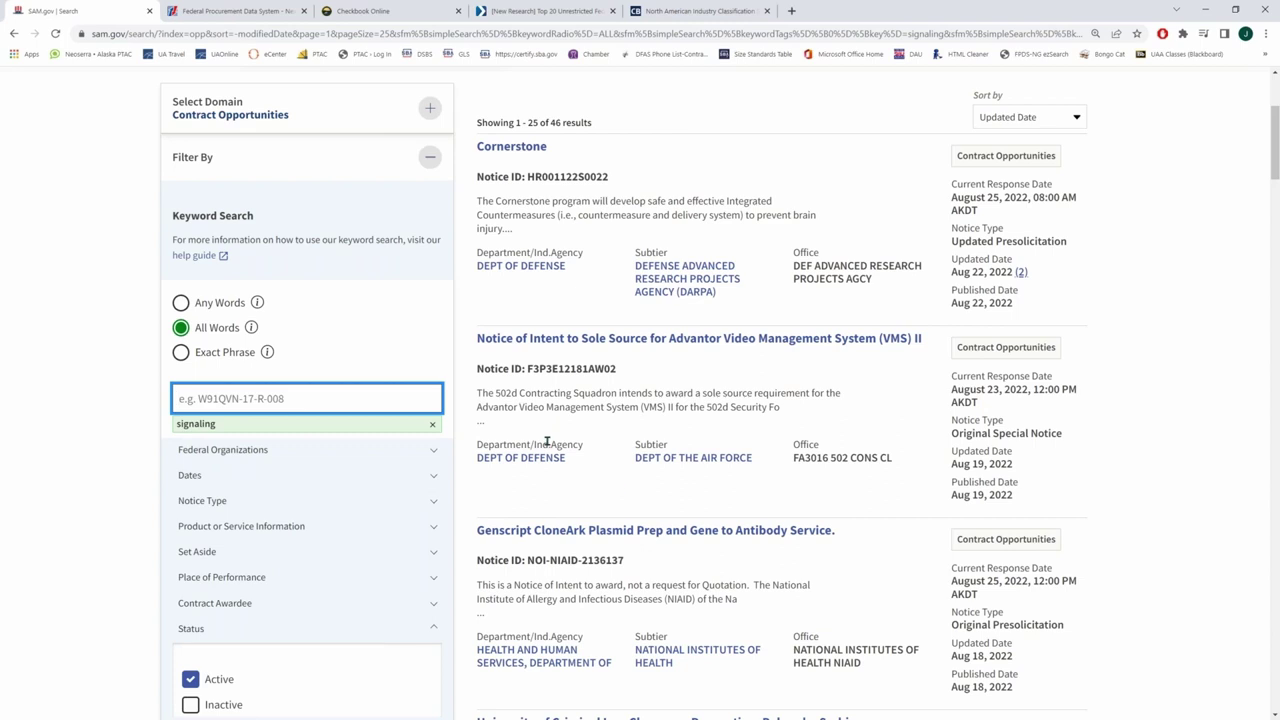
{"action": "scroll", "coordinate": [418, 470], "scroll_direction": "down", "scroll_amount": 1}
{"action": "scroll", "coordinate": [418, 468], "scroll_direction": "down", "scroll_amount": 2}
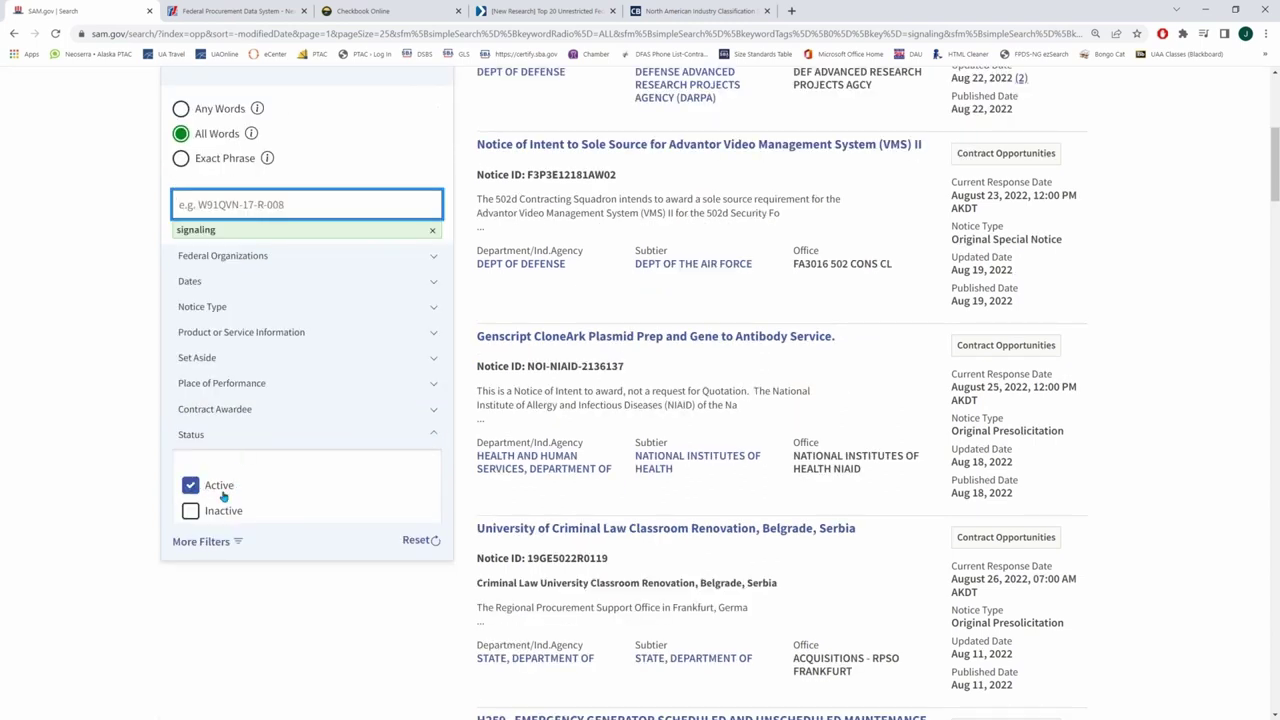
{"action": "left_click", "coordinate": [255, 282]}
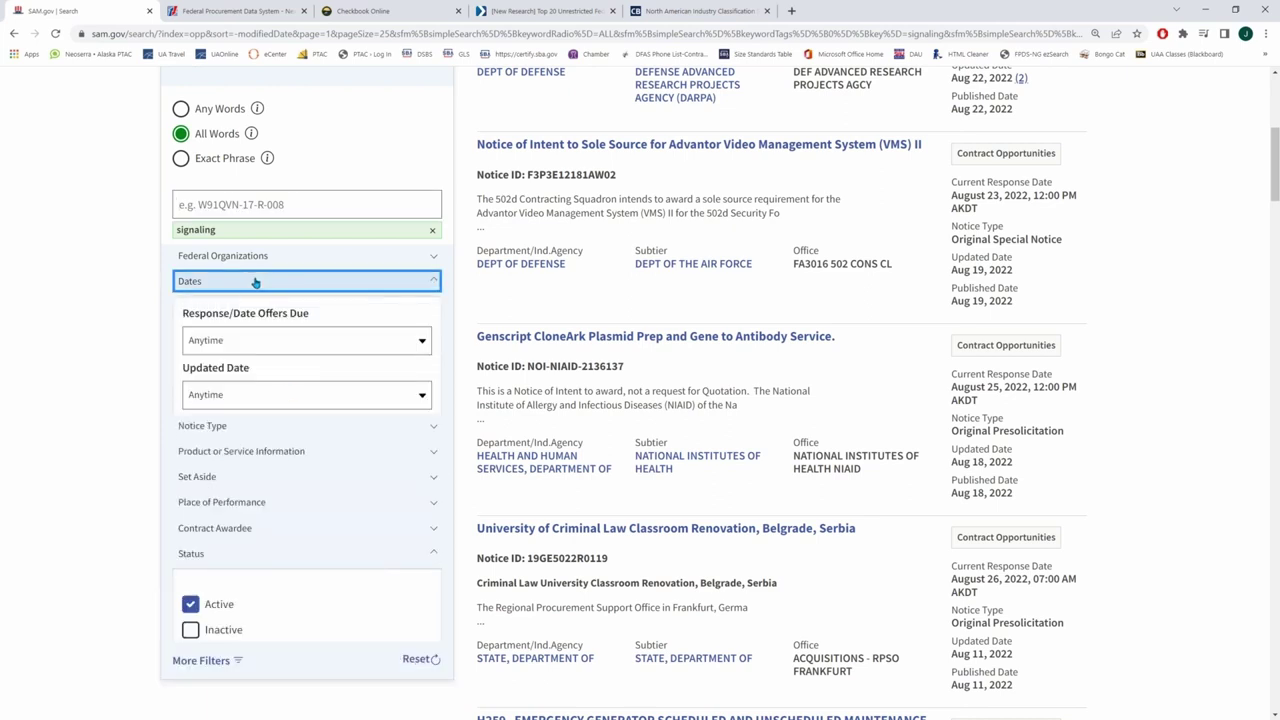
{"action": "left_click", "coordinate": [291, 395]}
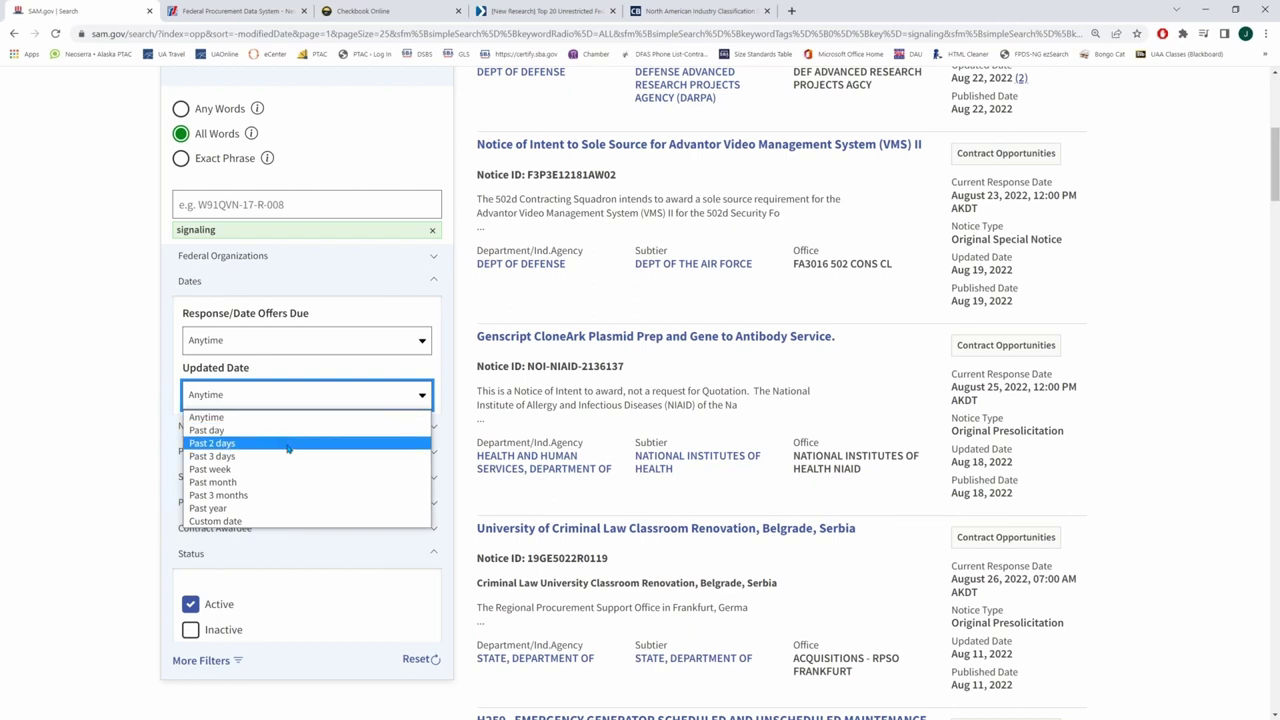
{"action": "left_click", "coordinate": [286, 513]}
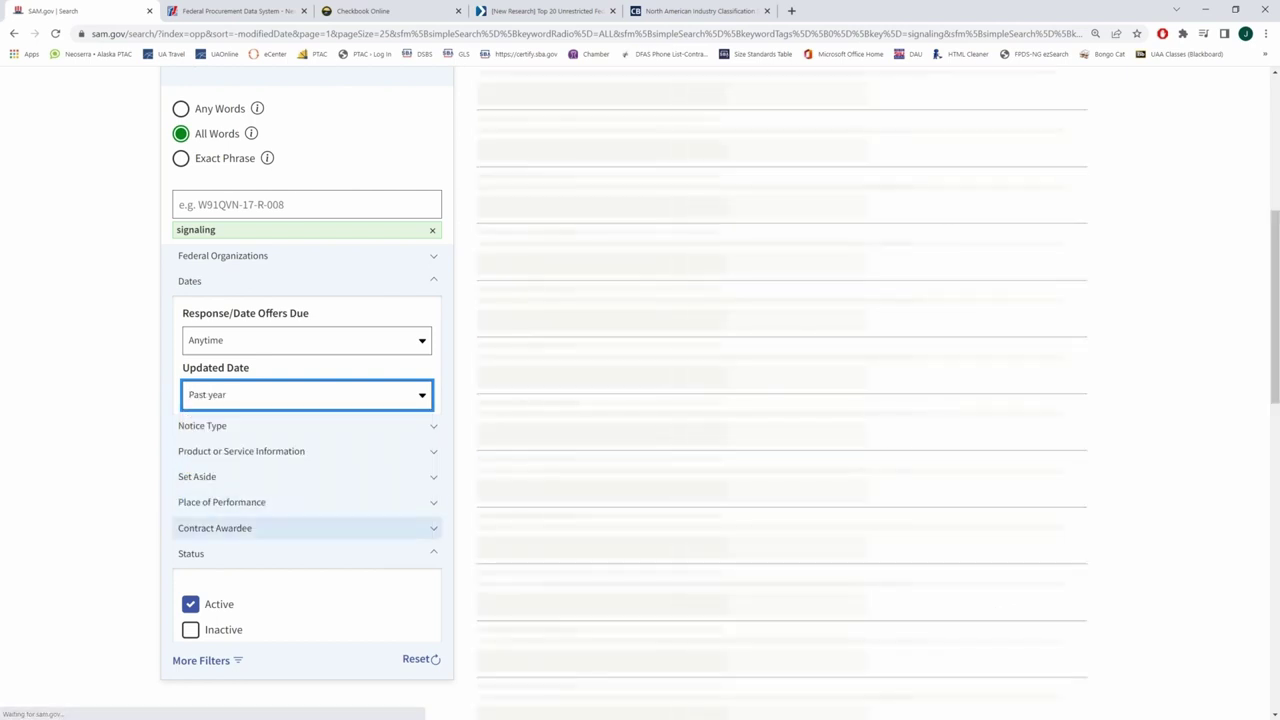
Step: Check the filtered result count and the available sort options, leaving the sorting by updated date
{"action": "scroll", "coordinate": [750, 538], "scroll_direction": "up", "scroll_amount": 3}
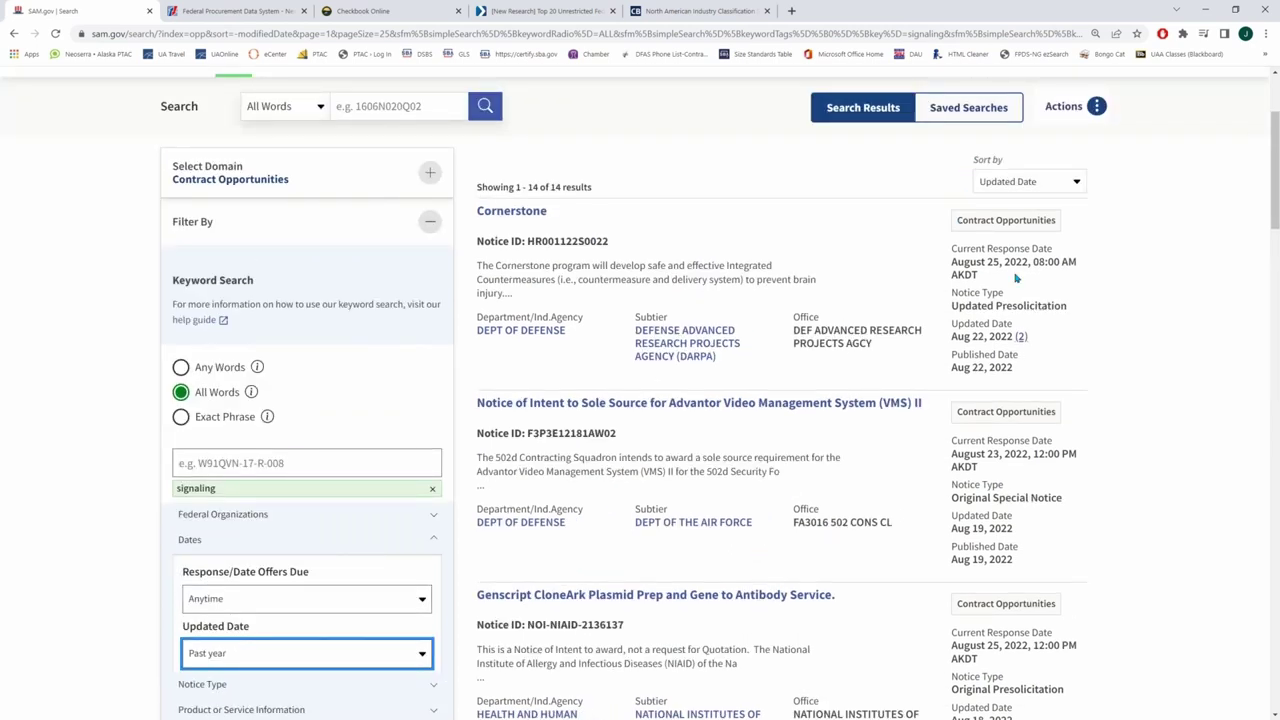
{"action": "left_click_drag", "start_coordinate": [596, 188], "coordinate": [479, 186]}
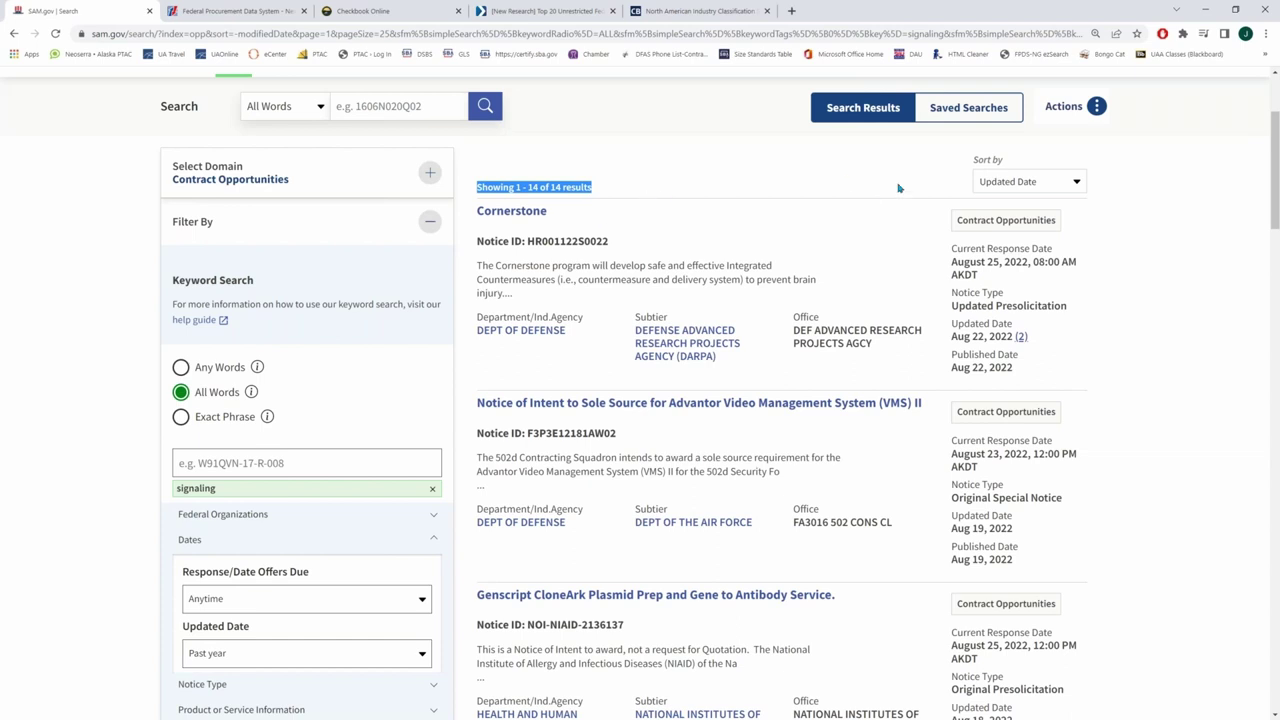
{"action": "left_click", "coordinate": [1048, 186]}
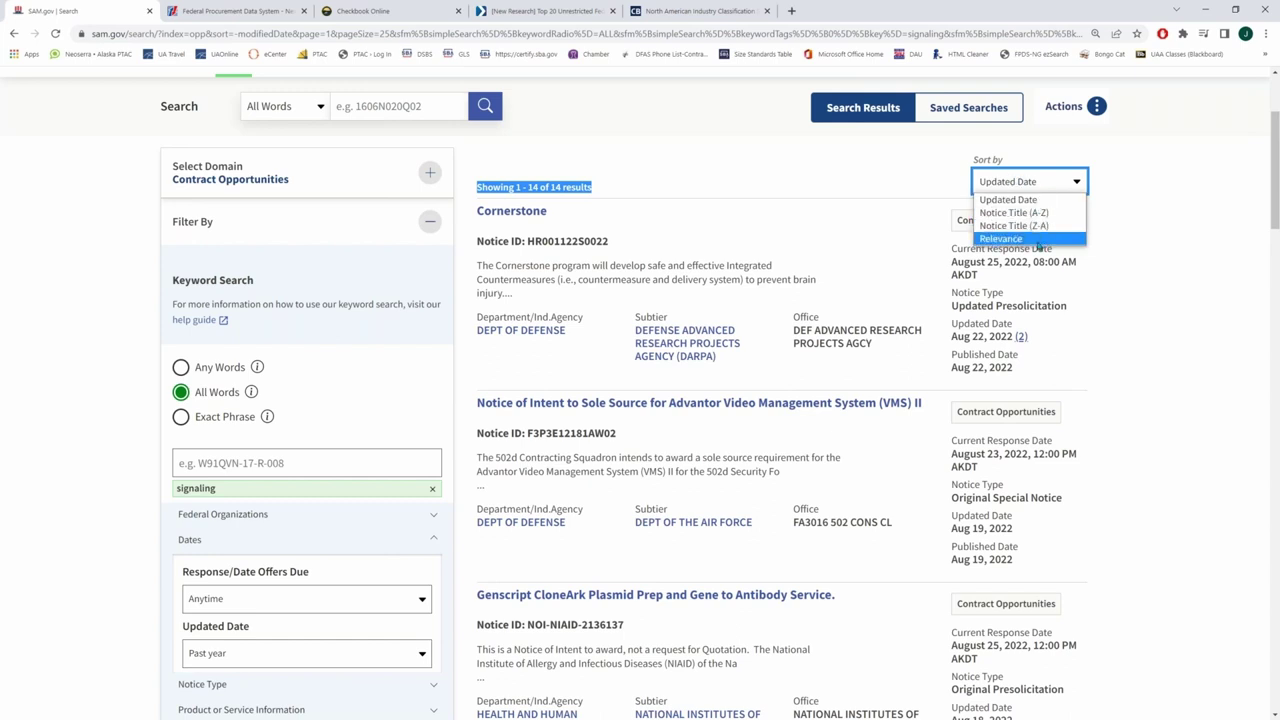
{"action": "left_click", "coordinate": [1006, 178]}
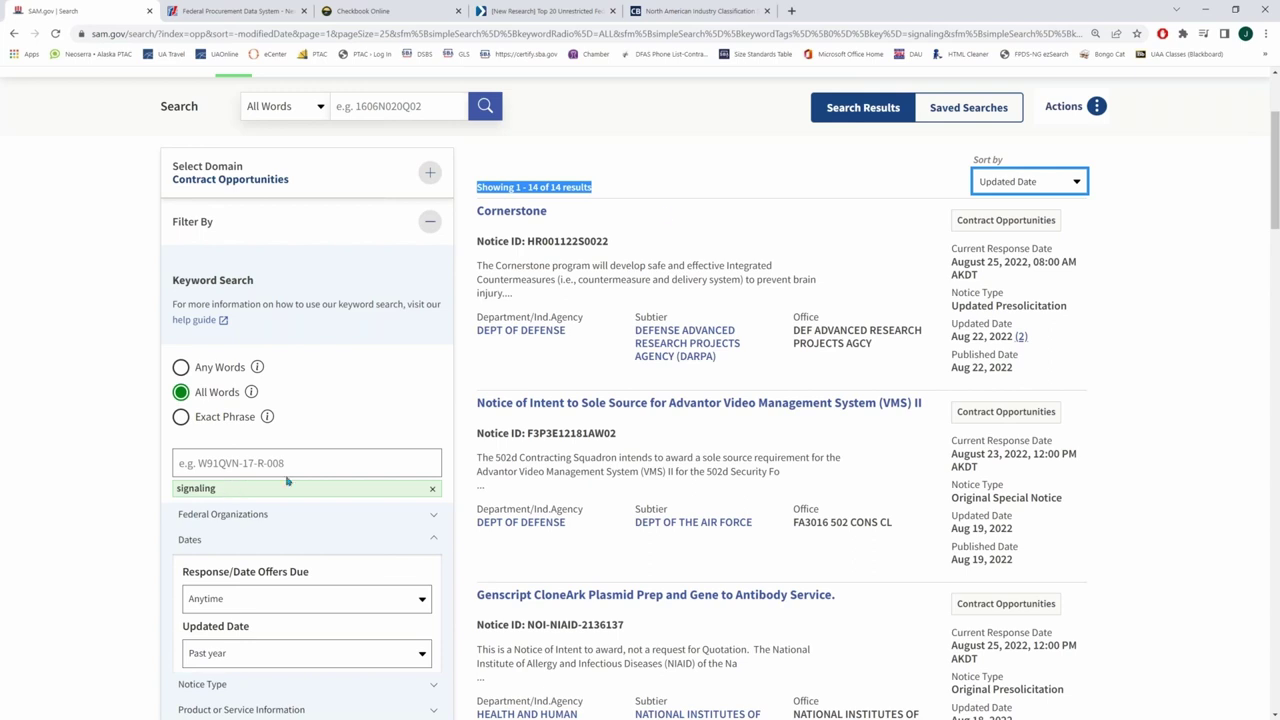
Step: Switch to the Census NAICS page and search the 2022 NAICS codes for "signaling"
{"action": "left_click", "coordinate": [686, 12]}
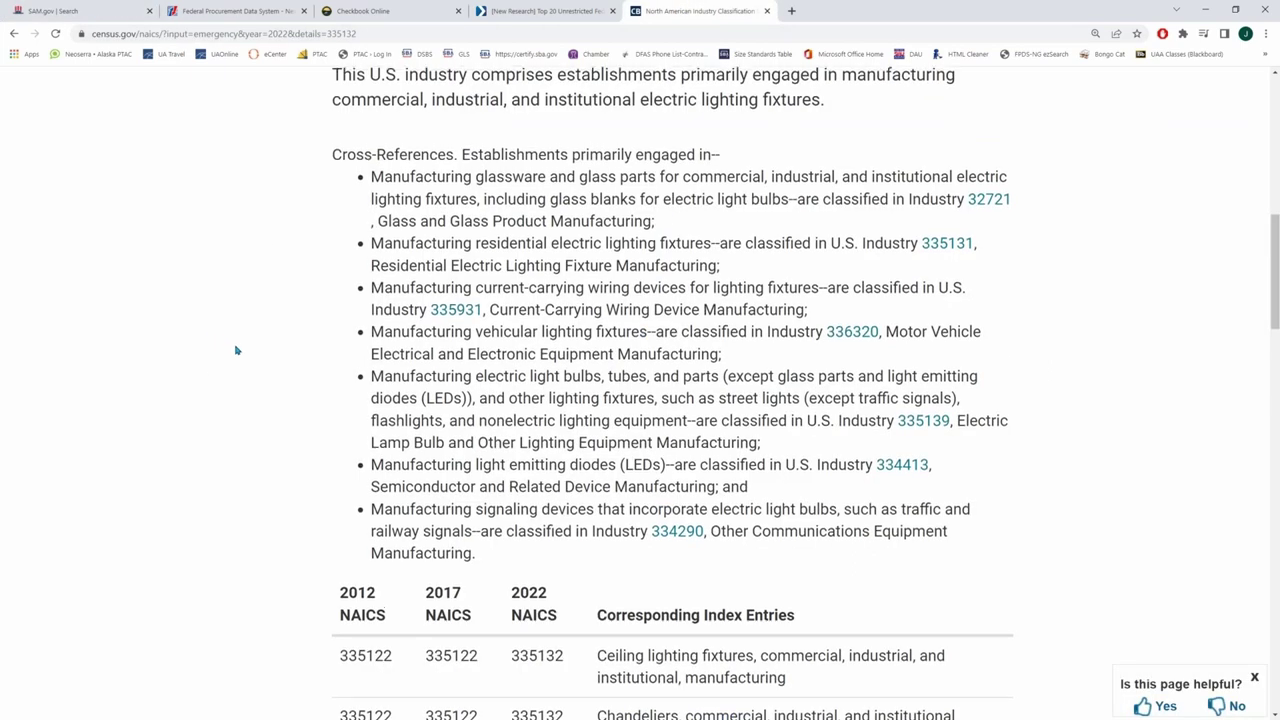
{"action": "scroll", "coordinate": [234, 340], "scroll_direction": "up", "scroll_amount": 10}
{"action": "left_click", "coordinate": [176, 378]}
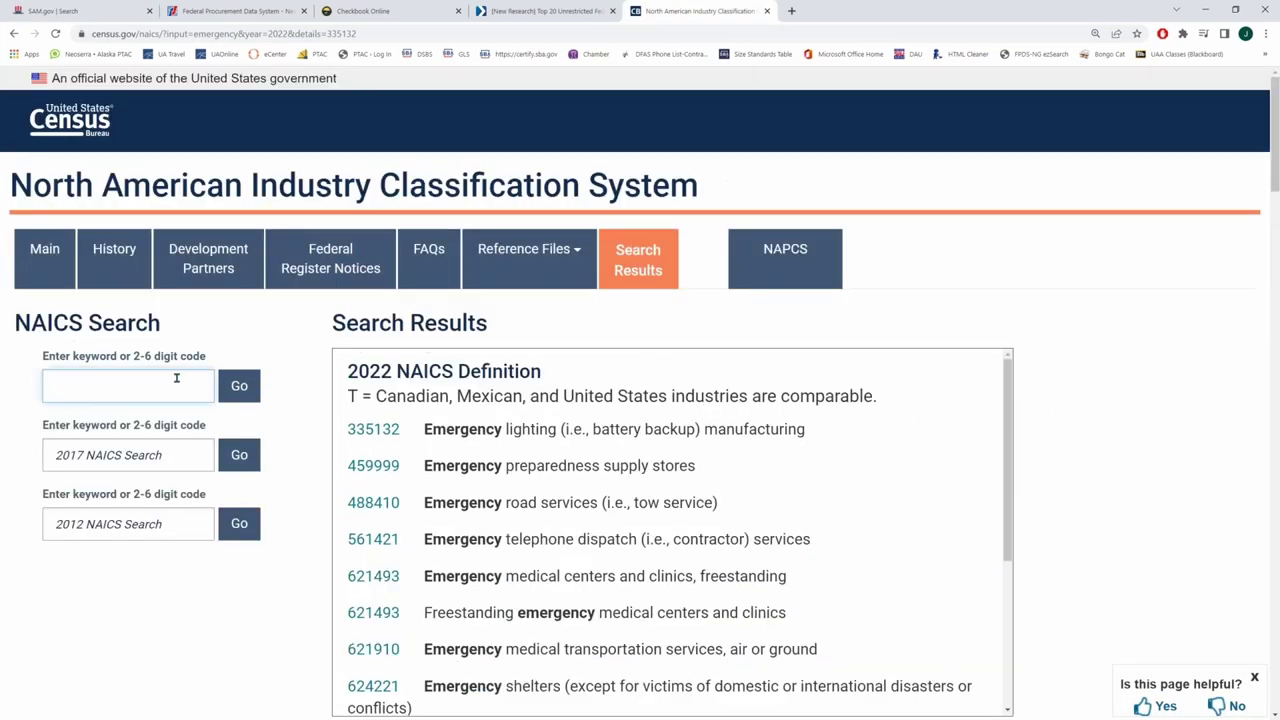
{"action": "type", "text": "signaling"}
{"action": "key", "text": "Return"}
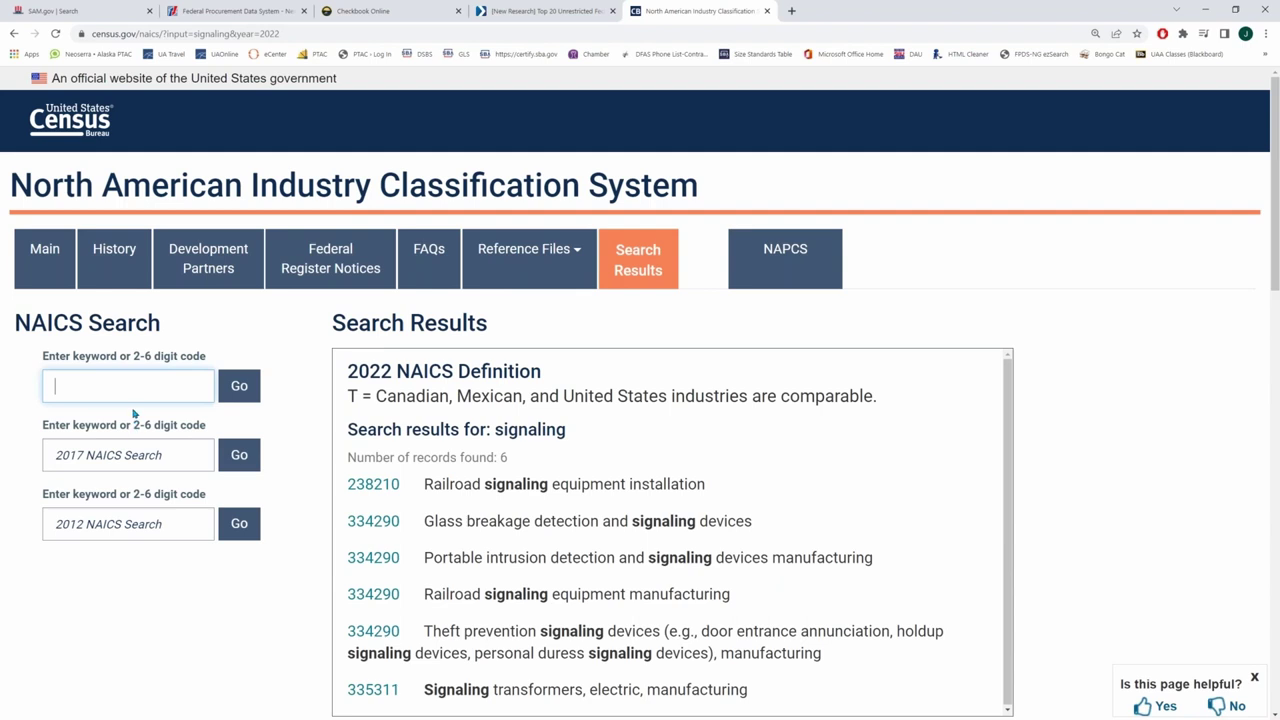
Step: Review the 2022 NAICS results for signaling alongside the 2022, 2017 and 2012 search fields
{"action": "left_click_drag", "start_coordinate": [345, 371], "coordinate": [546, 378]}
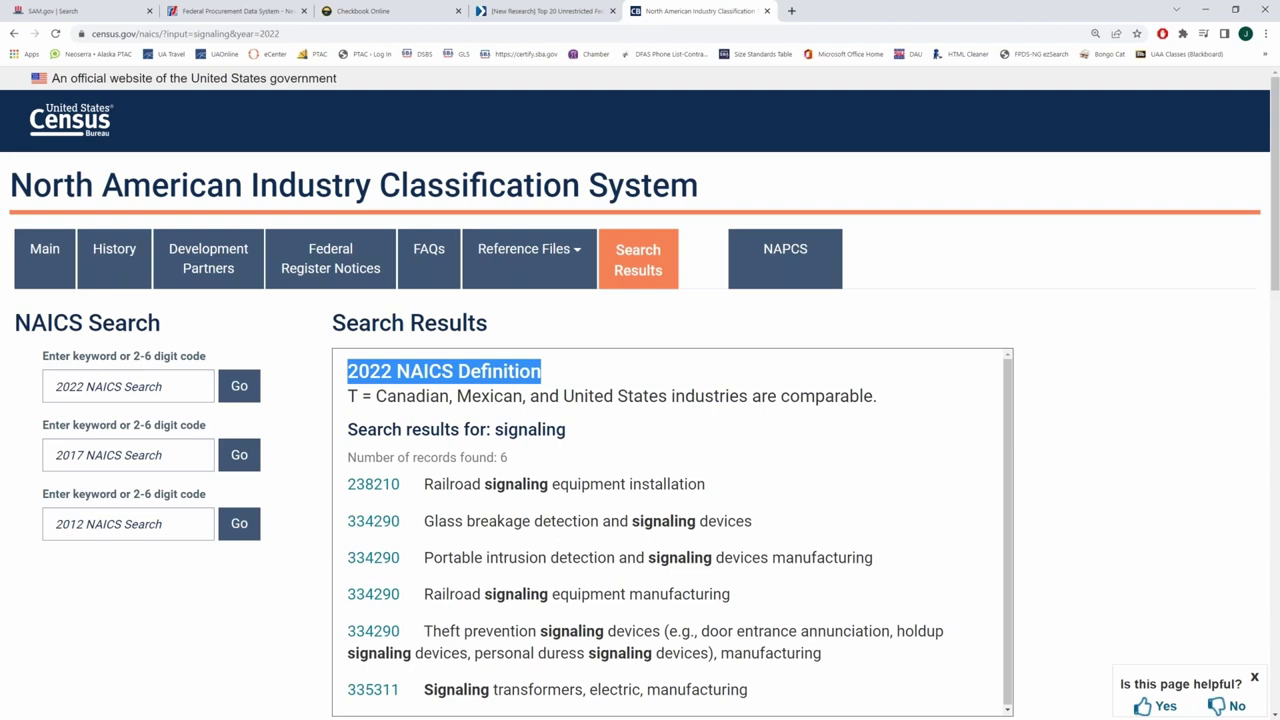
{"action": "left_click", "coordinate": [75, 455]}
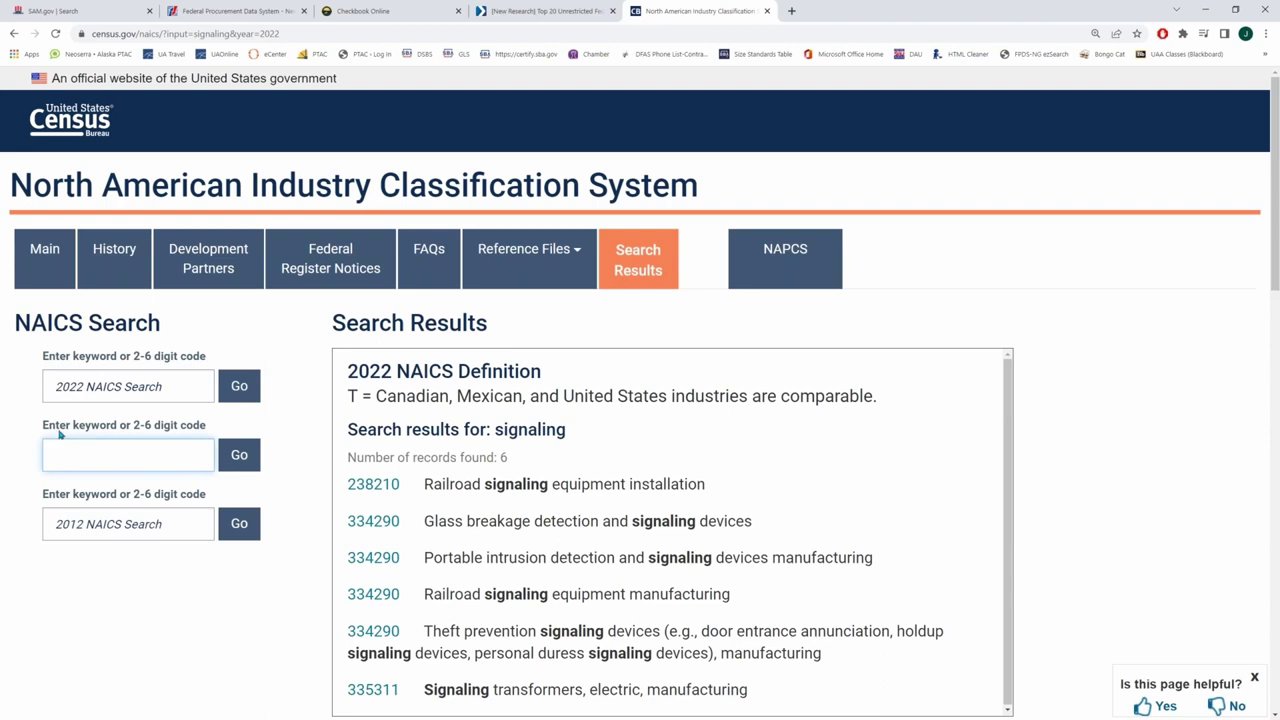
{"action": "key", "text": "Tab"}
{"action": "key", "text": "Tab"}
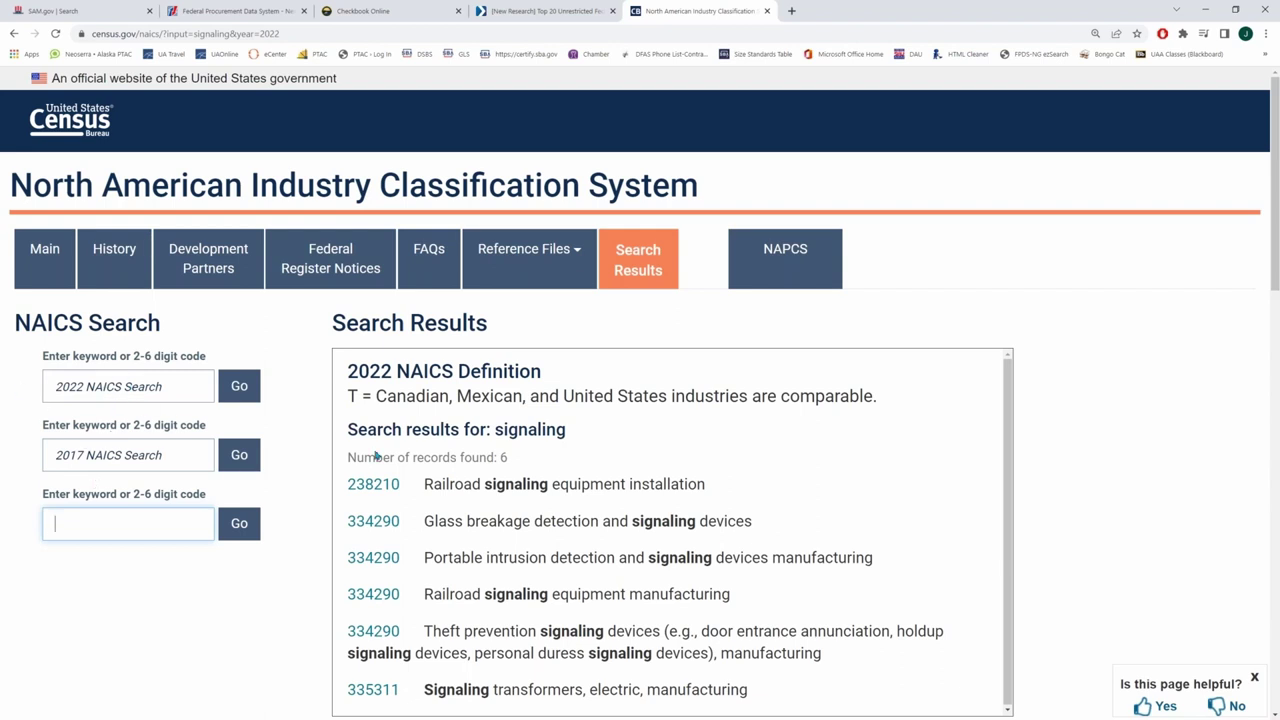
{"action": "left_click", "coordinate": [191, 386]}
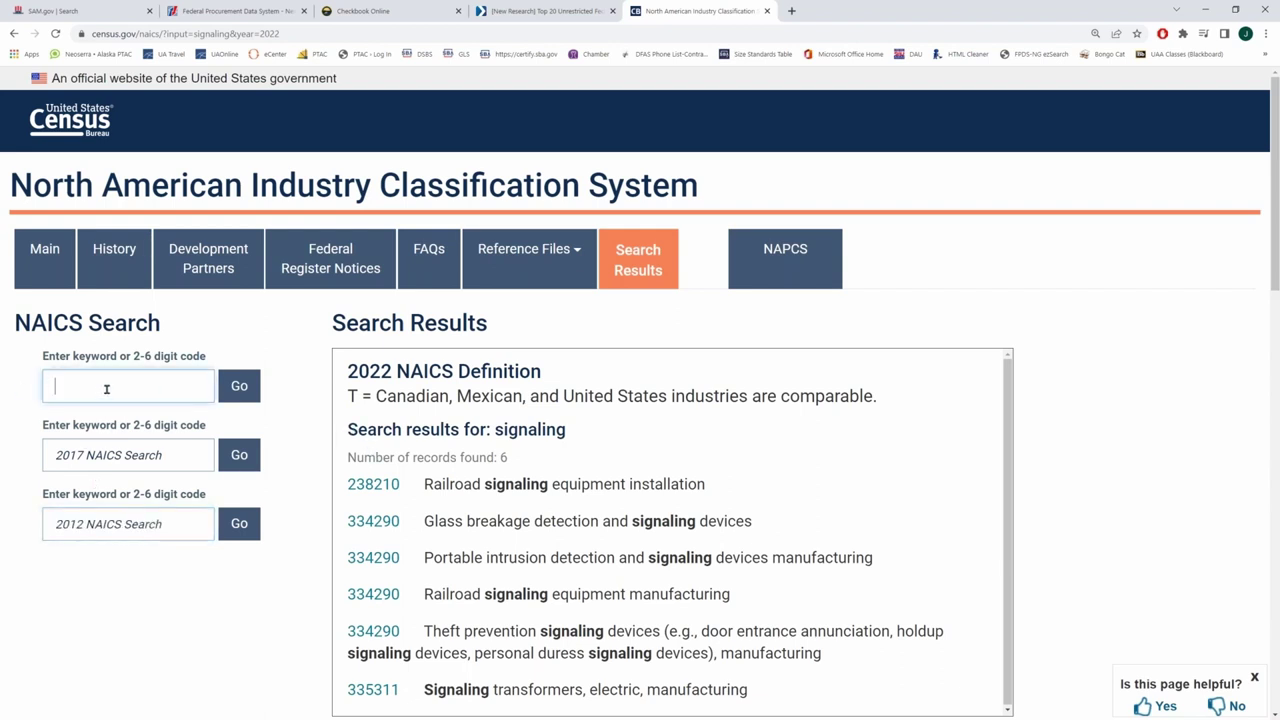
{"action": "left_click", "coordinate": [1096, 435]}
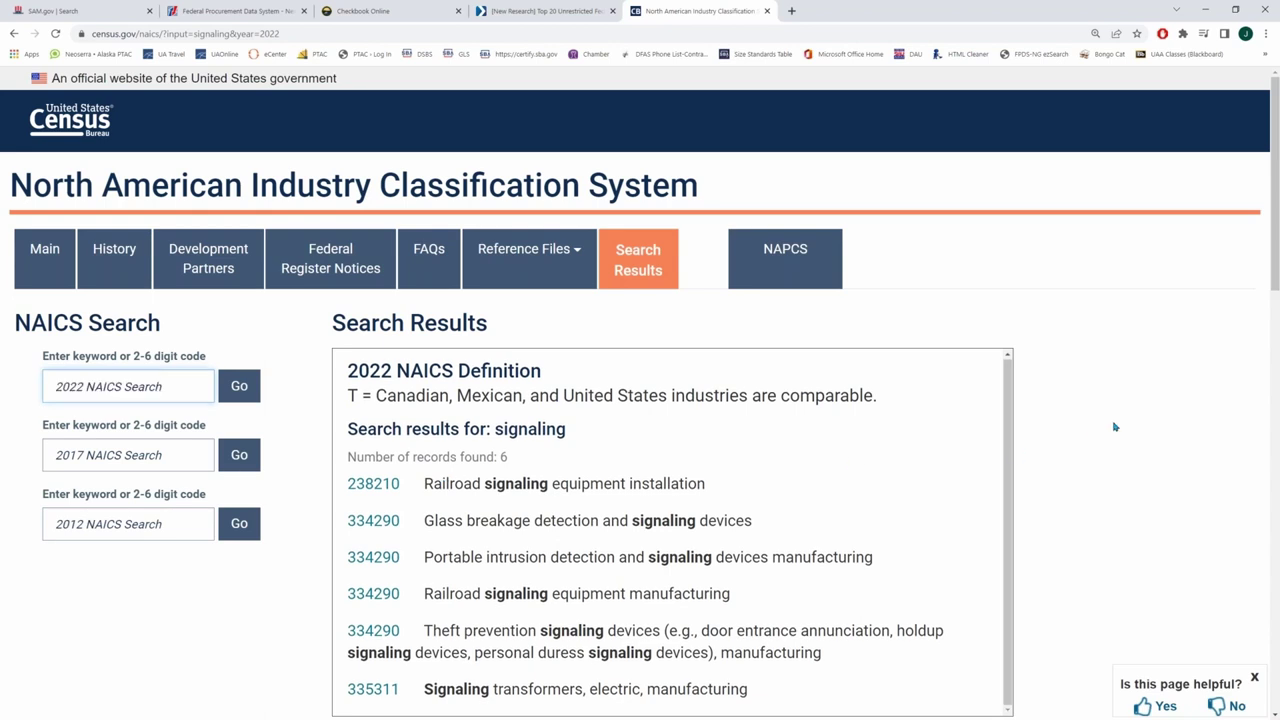
Step: Highlight the signaling NAICS entries, switch to SAM.gov and filter the opportunities by NAICS code 334 - Computer and Electronic Product Manufacturing
{"action": "scroll", "coordinate": [881, 390], "scroll_direction": "down", "scroll_amount": 2}
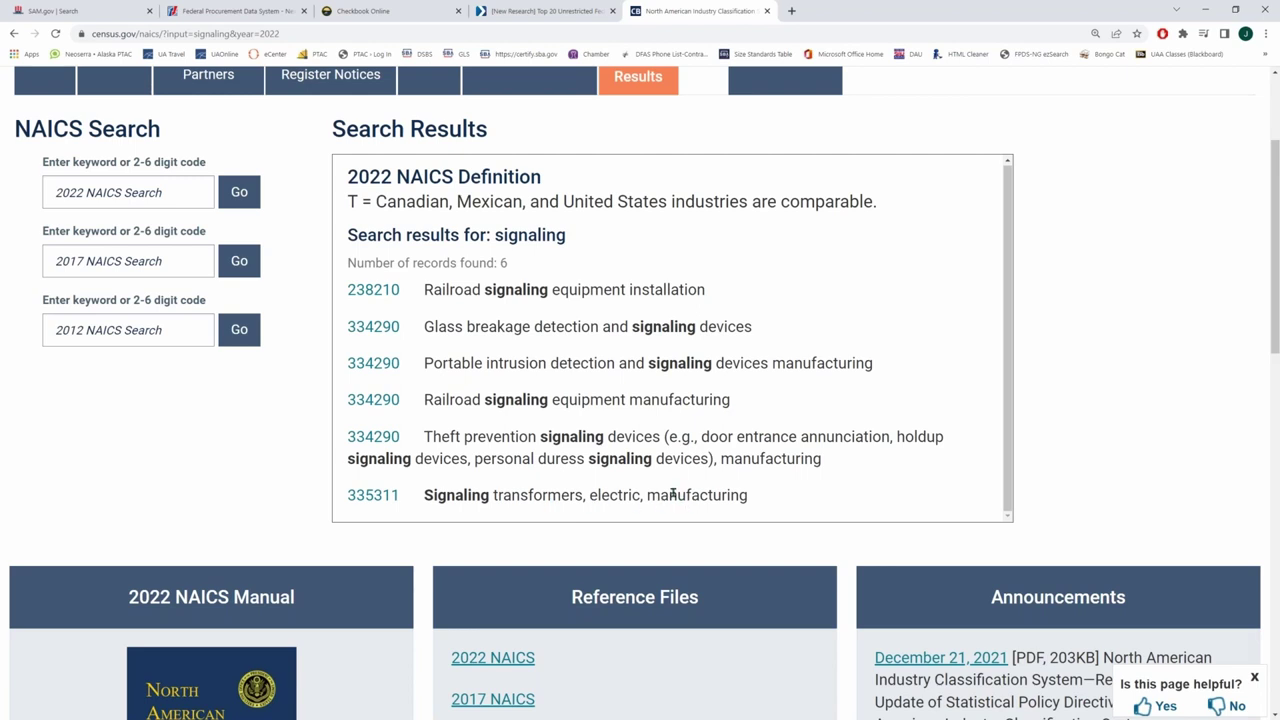
{"action": "left_click_drag", "start_coordinate": [763, 503], "coordinate": [350, 289]}
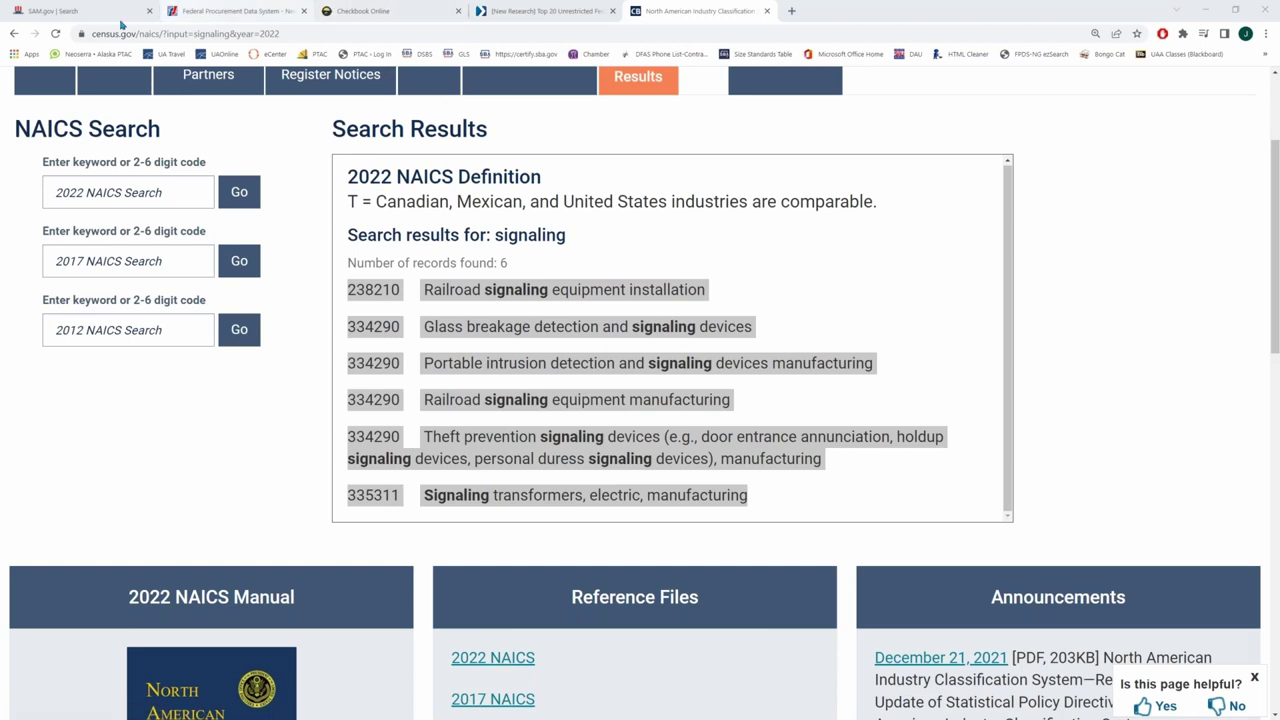
{"action": "left_click", "coordinate": [86, 14]}
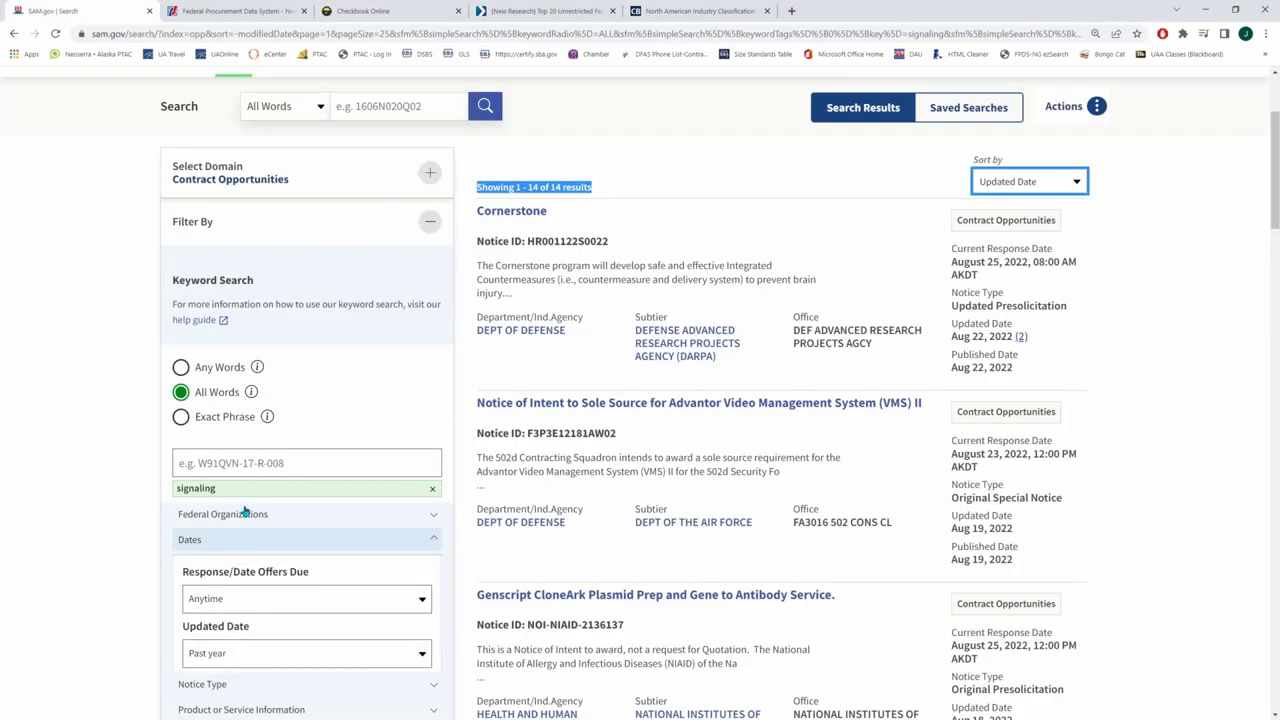
{"action": "scroll", "coordinate": [263, 523], "scroll_direction": "down", "scroll_amount": 3}
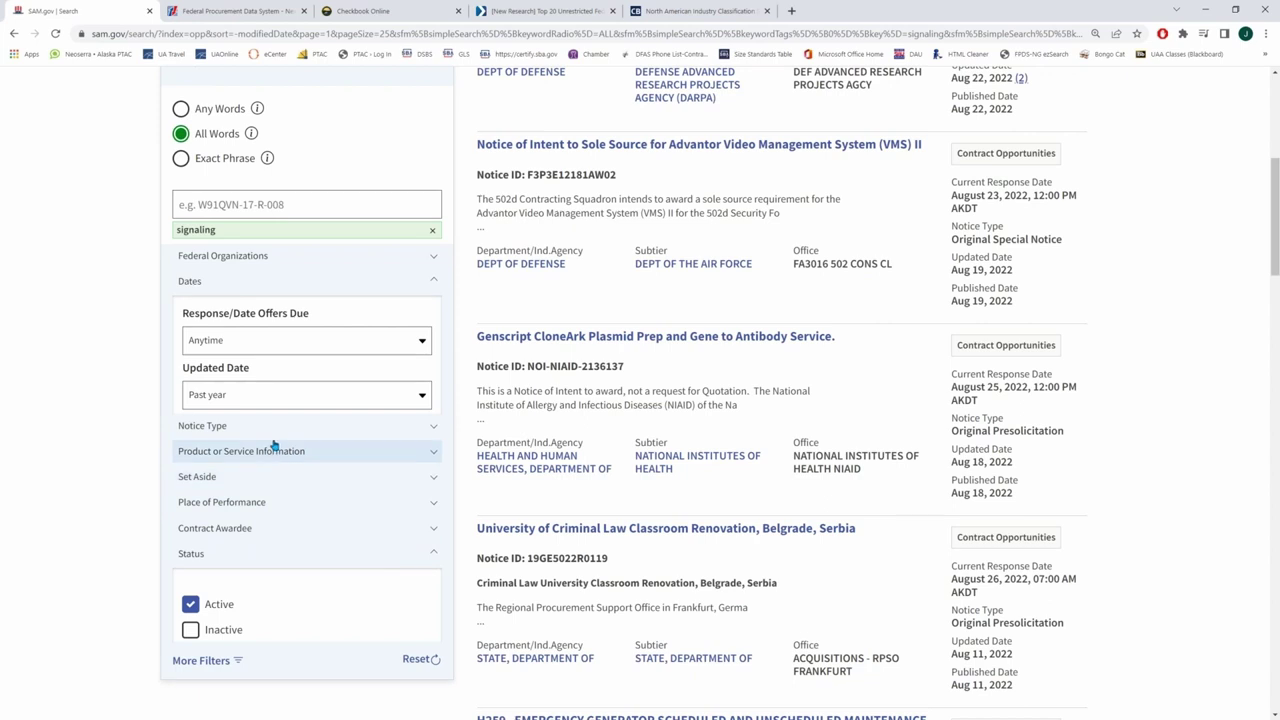
{"action": "scroll", "coordinate": [272, 446], "scroll_direction": "up", "scroll_amount": 2}
{"action": "scroll", "coordinate": [275, 446], "scroll_direction": "down", "scroll_amount": 2}
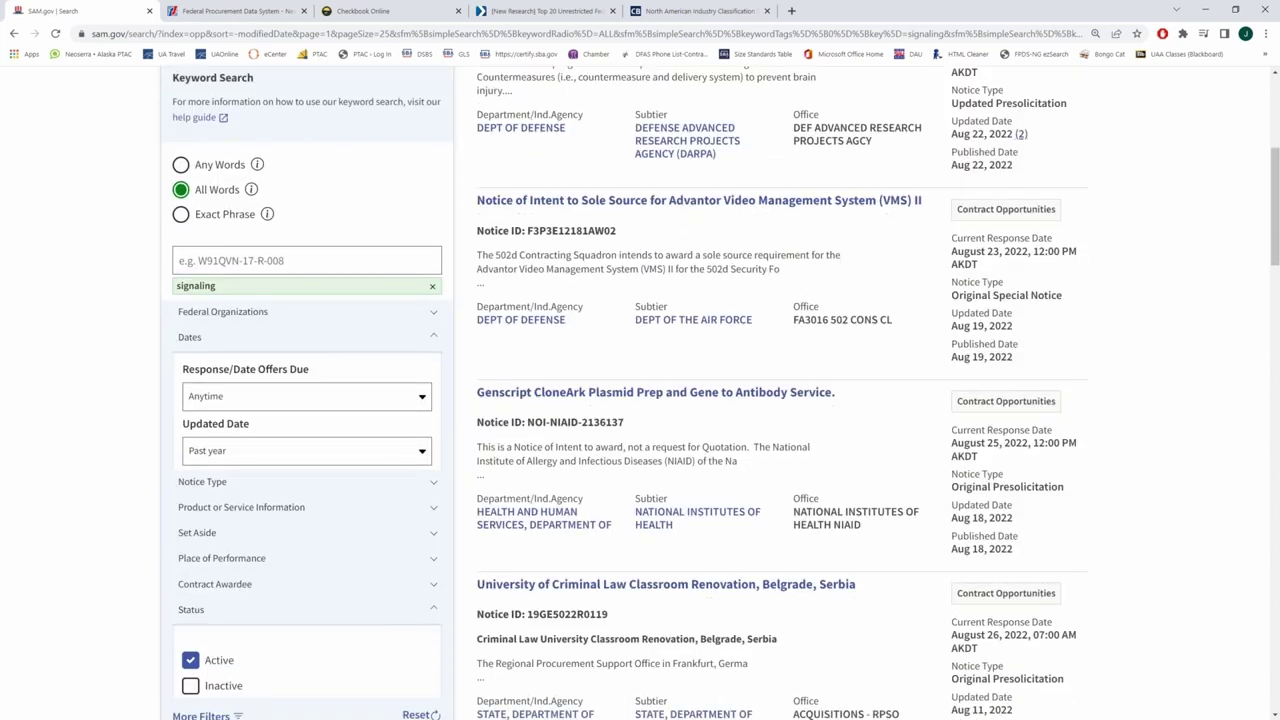
{"action": "left_click", "coordinate": [276, 454]}
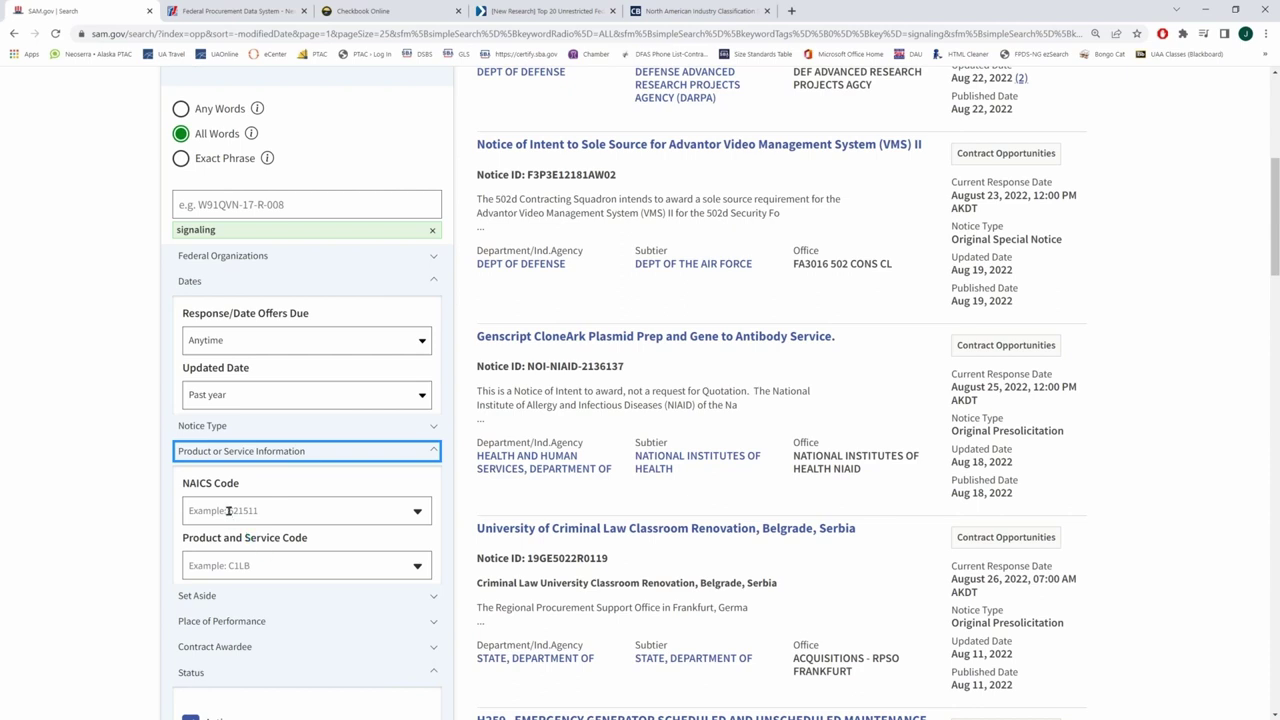
{"action": "left_click", "coordinate": [244, 508]}
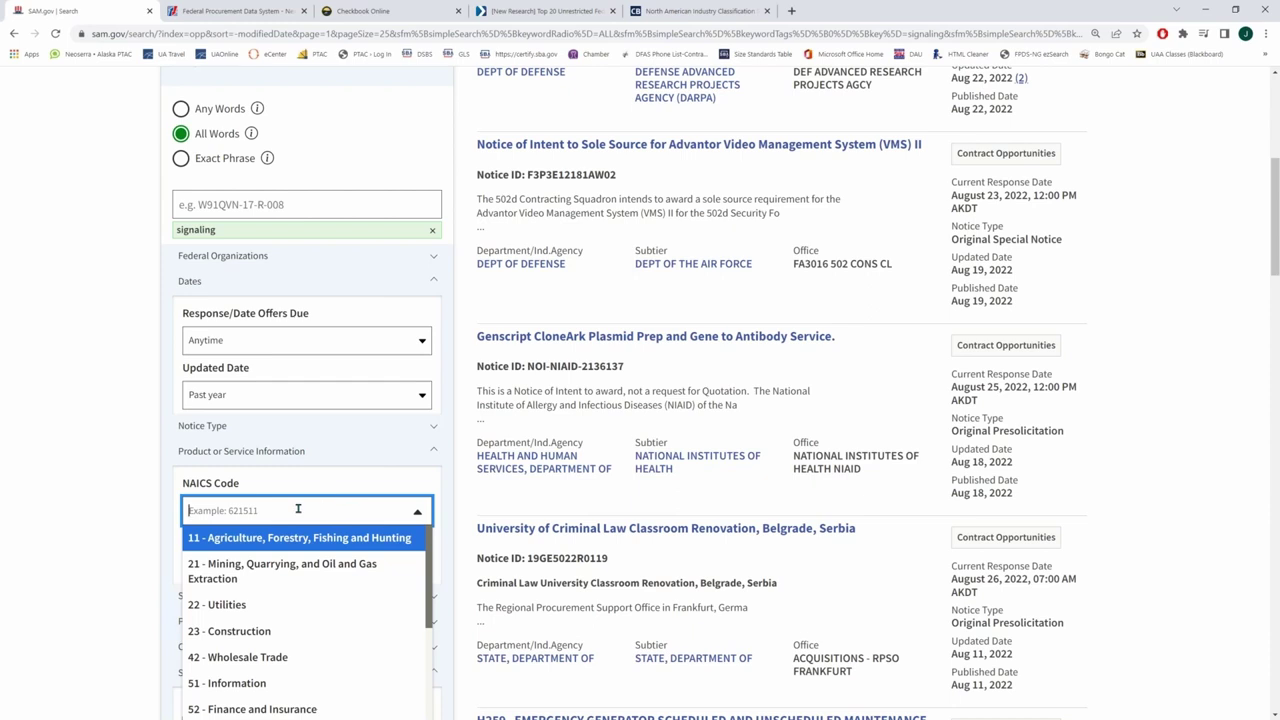
{"action": "type", "text": "33"}
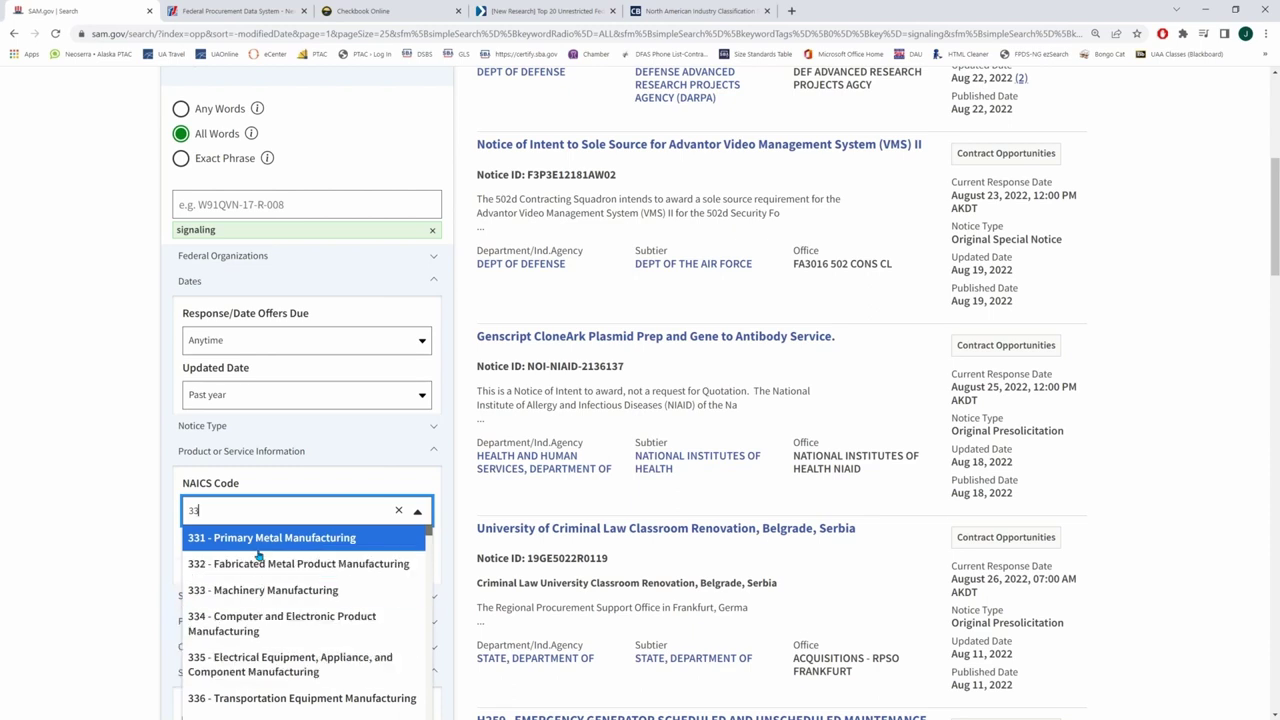
{"action": "left_click", "coordinate": [267, 625]}
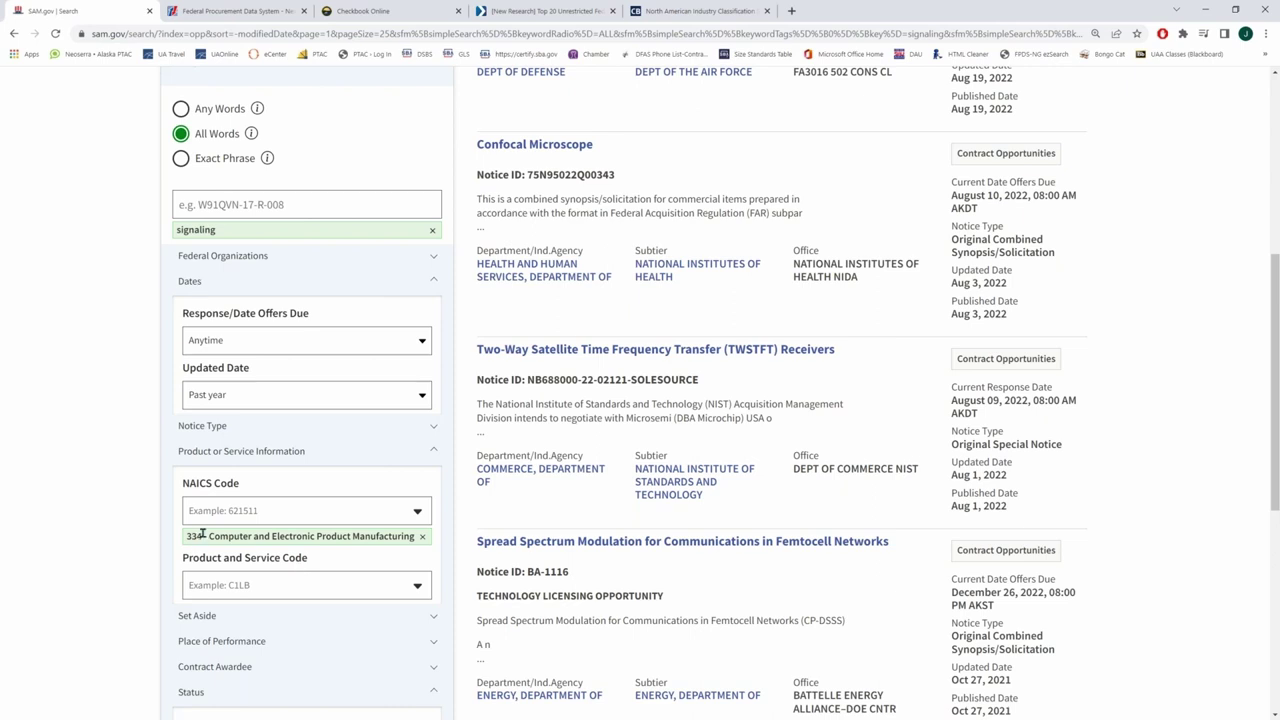
Step: Switch to the Census NAICS page, search the 2022 codes for 334 and examine the subcodes beneath it through the 3344 group
{"action": "left_click_drag", "start_coordinate": [204, 536], "coordinate": [184, 538]}
{"action": "left_click", "coordinate": [700, 11]}
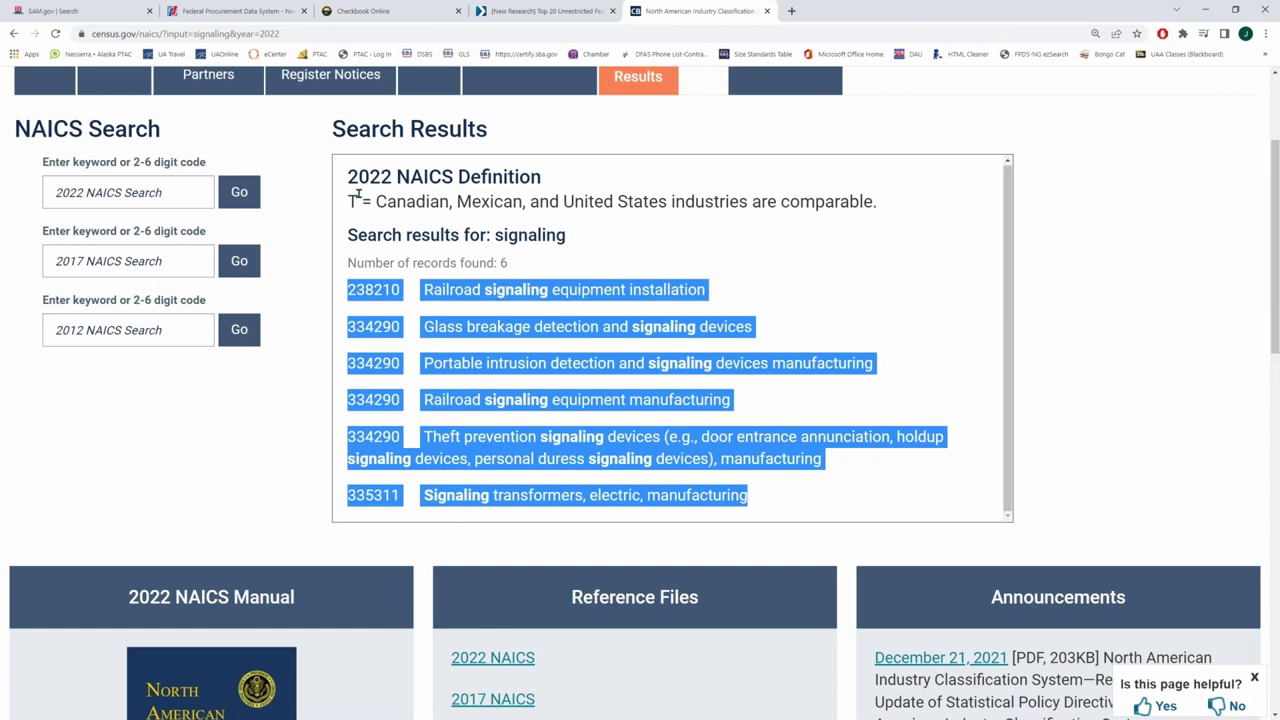
{"action": "left_click", "coordinate": [158, 187]}
{"action": "type", "text": "334"}
{"action": "key", "text": "Return"}
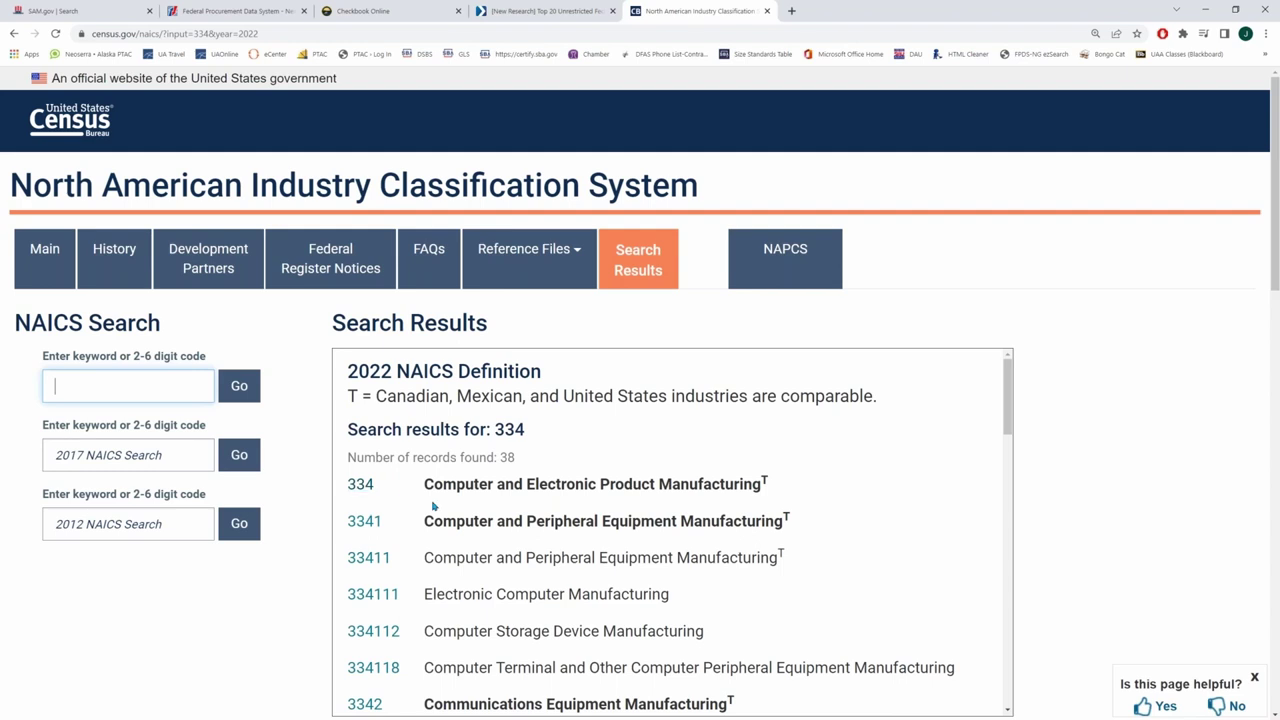
{"action": "scroll", "coordinate": [428, 507], "scroll_direction": "down", "scroll_amount": 2}
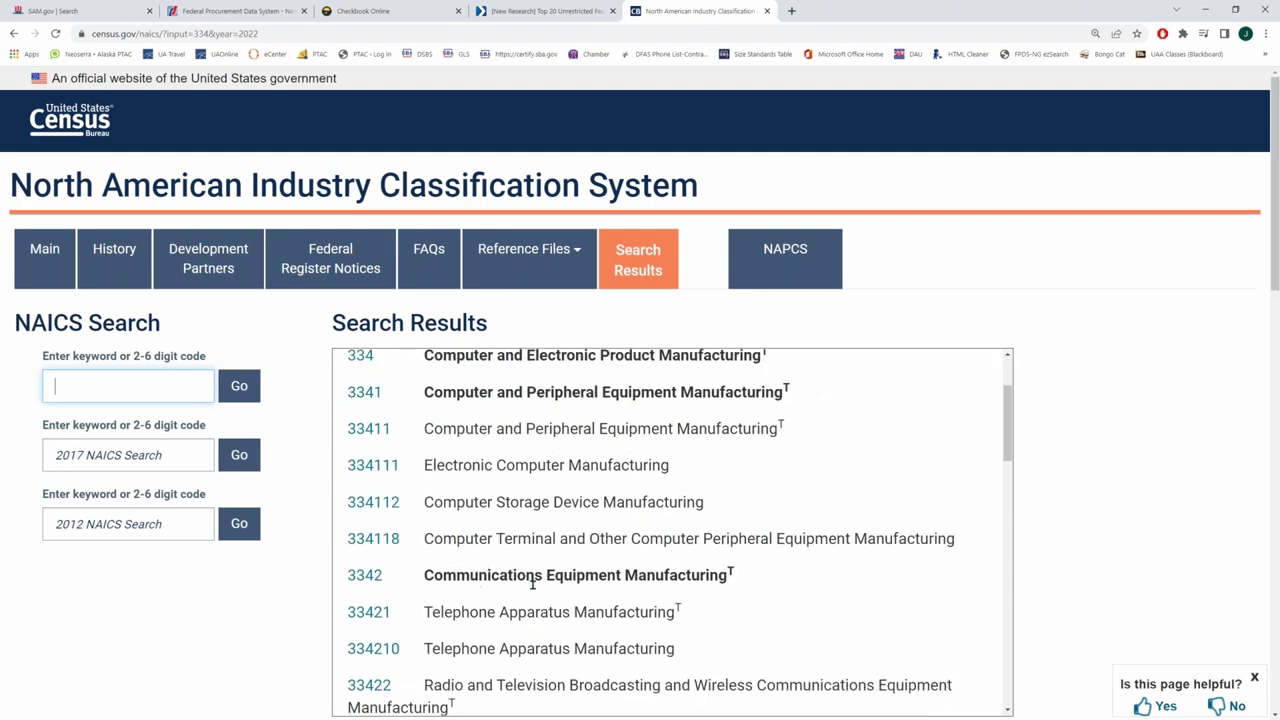
{"action": "scroll", "coordinate": [514, 605], "scroll_direction": "down", "scroll_amount": 1}
{"action": "scroll", "coordinate": [514, 603], "scroll_direction": "down", "scroll_amount": 4}
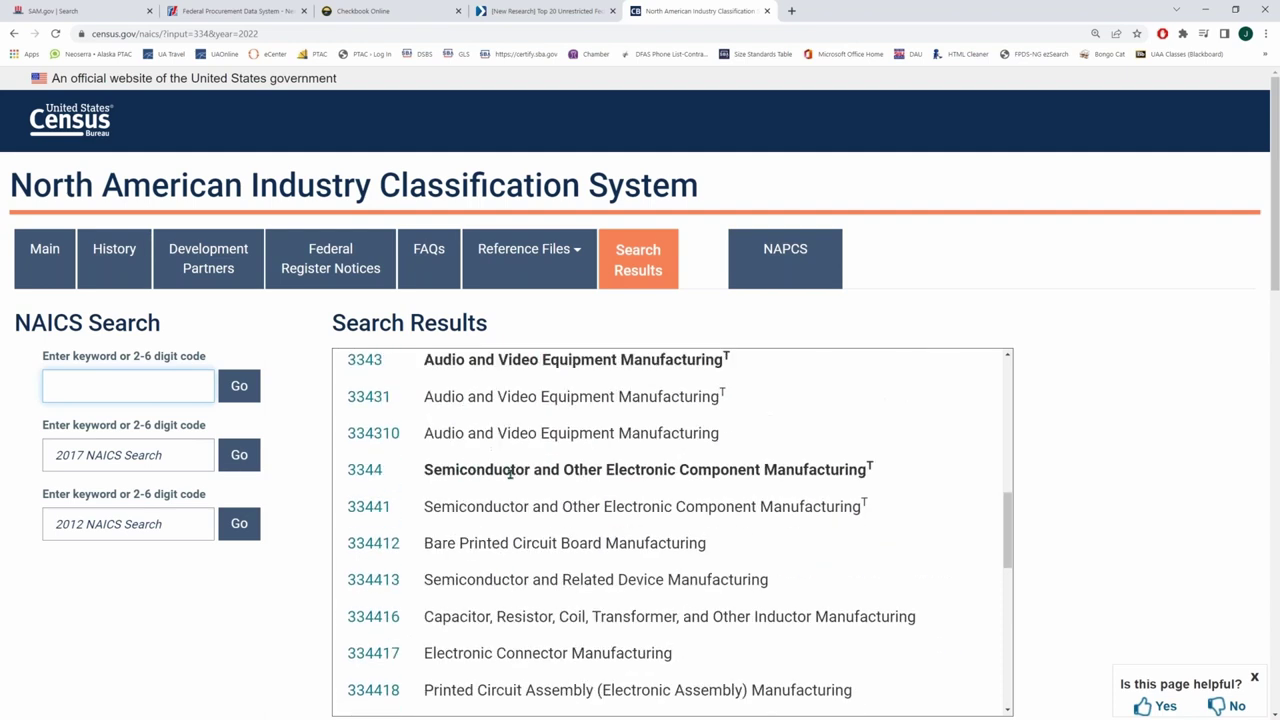
{"action": "scroll", "coordinate": [292, 569], "scroll_direction": "down", "scroll_amount": 1}
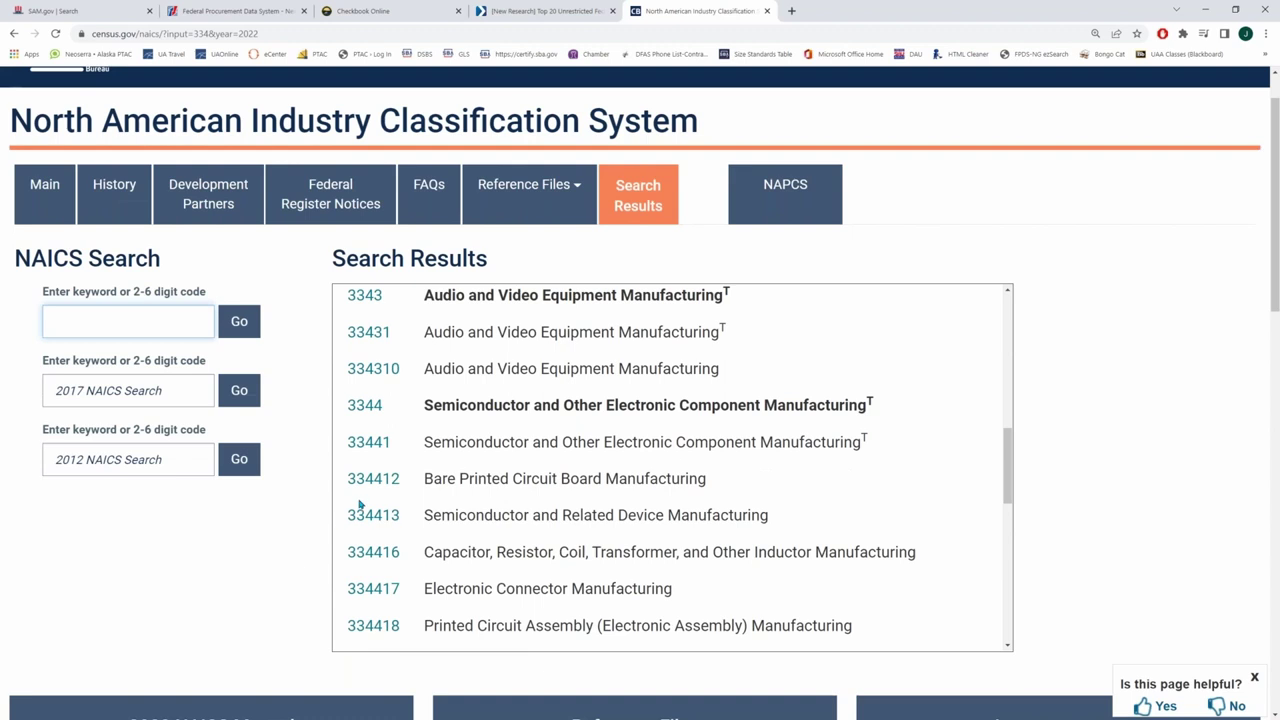
{"action": "left_click", "coordinate": [388, 406]}
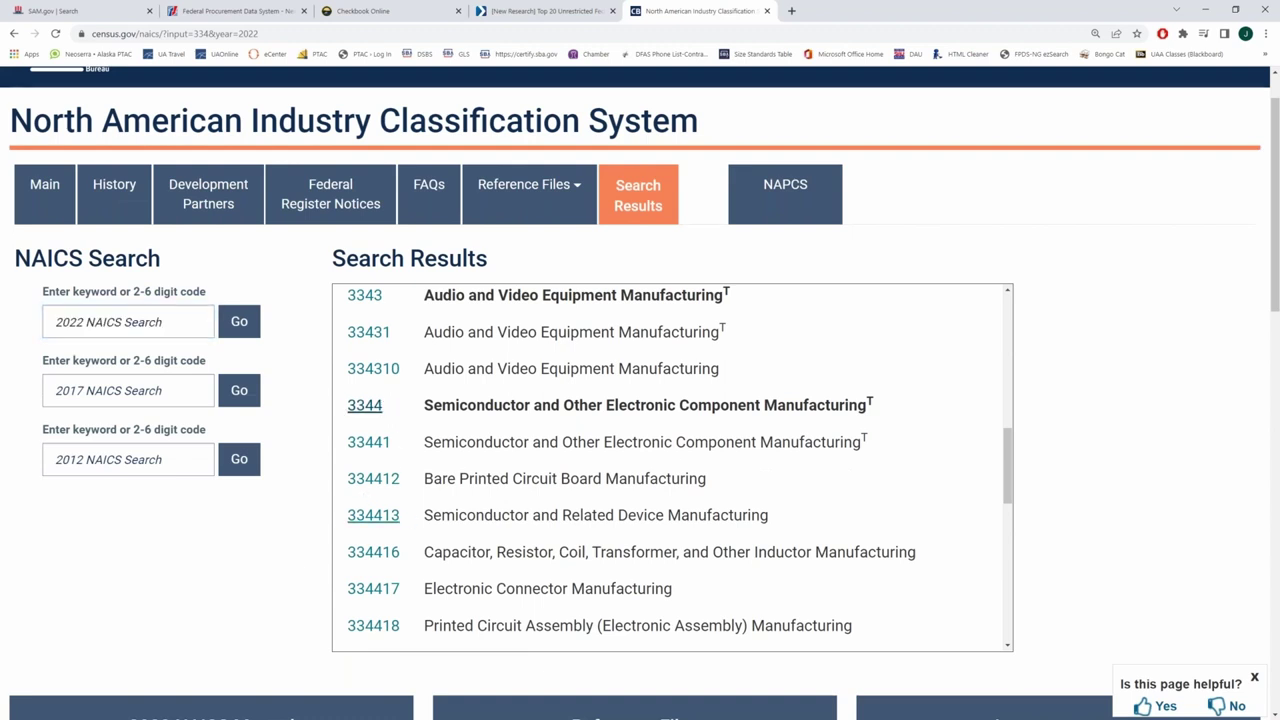
Step: Switch to SAM.gov and try narrowing the place of performance to AK - Alaska, removing that state filter again
{"action": "left_click", "coordinate": [55, 11]}
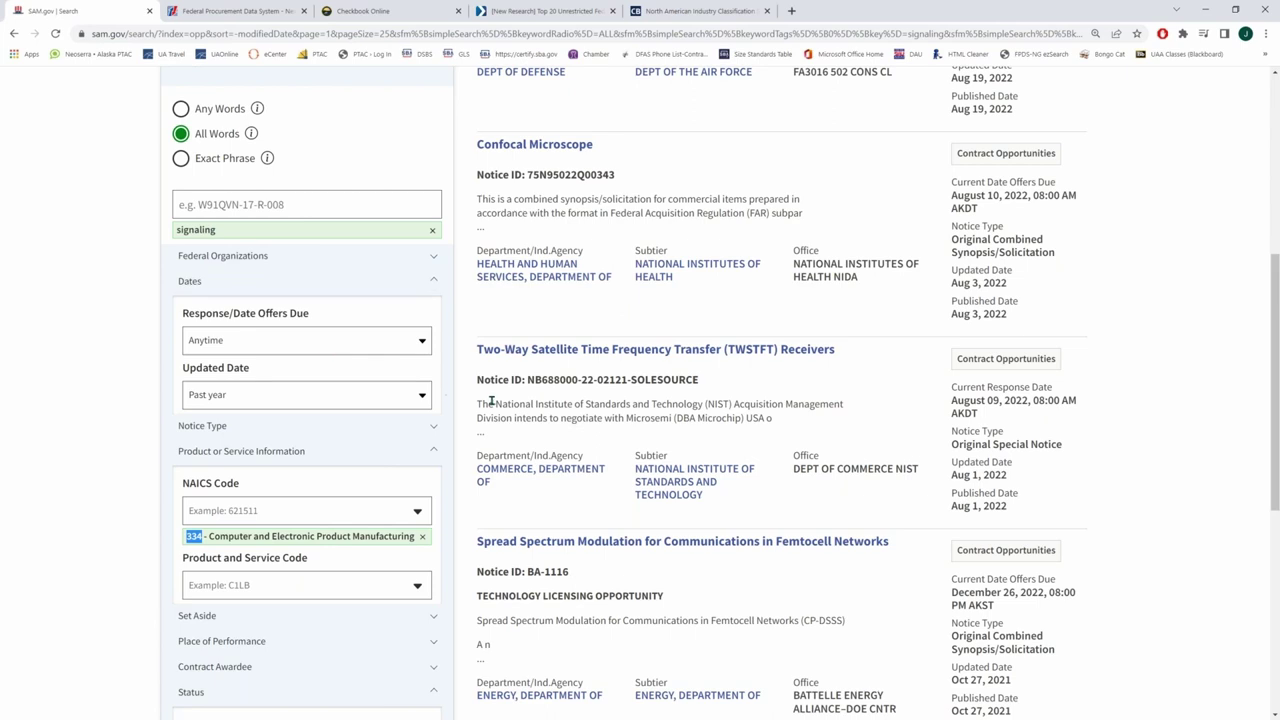
{"action": "scroll", "coordinate": [492, 400], "scroll_direction": "down", "scroll_amount": 3}
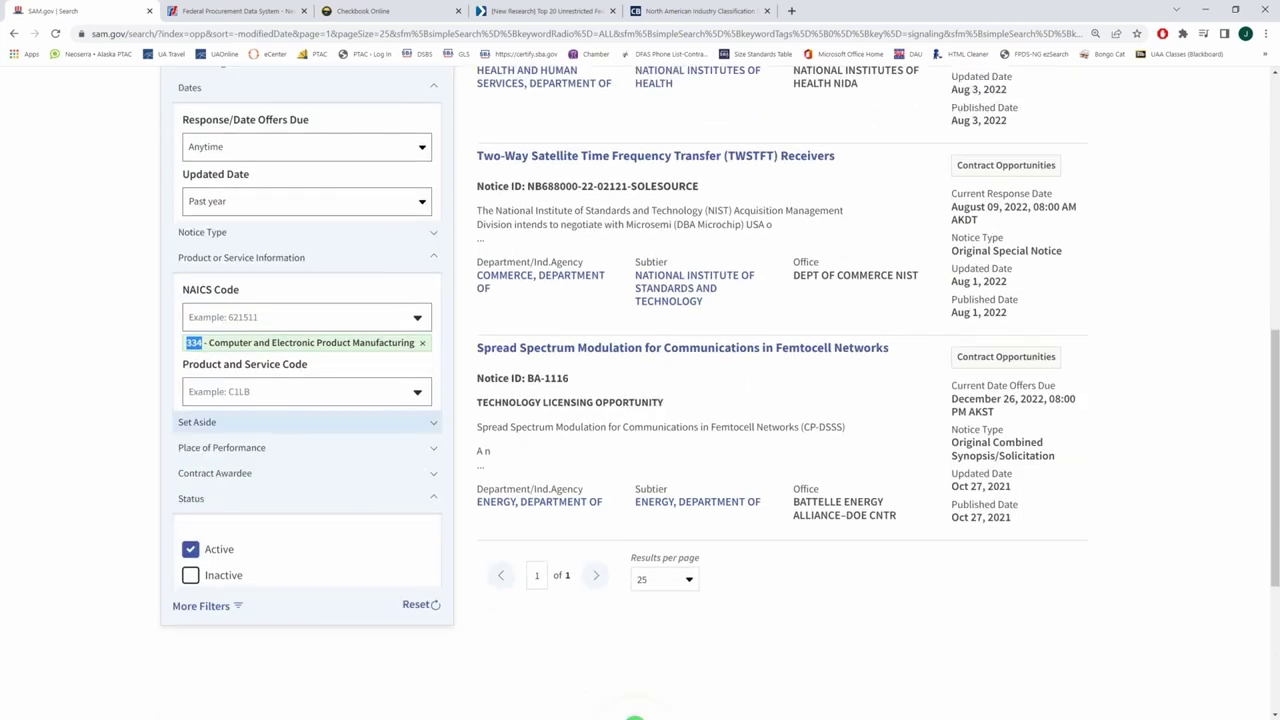
{"action": "left_click", "coordinate": [379, 452]}
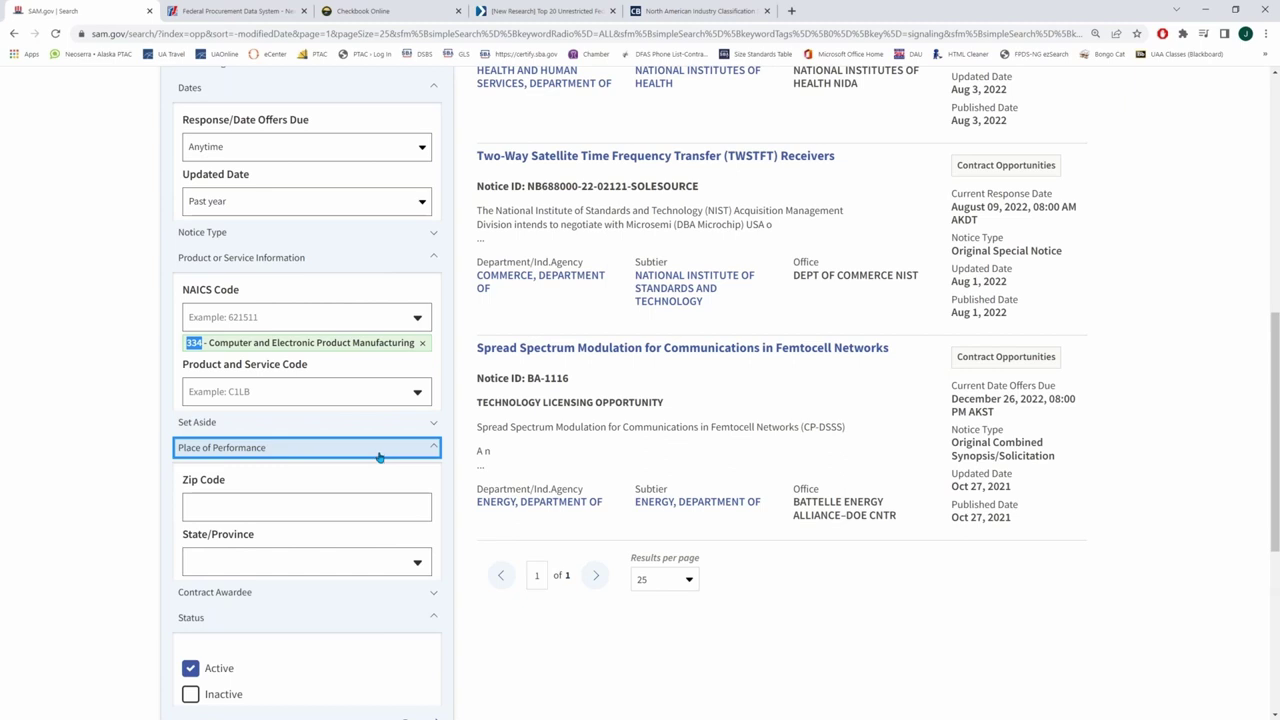
{"action": "left_click", "coordinate": [349, 563]}
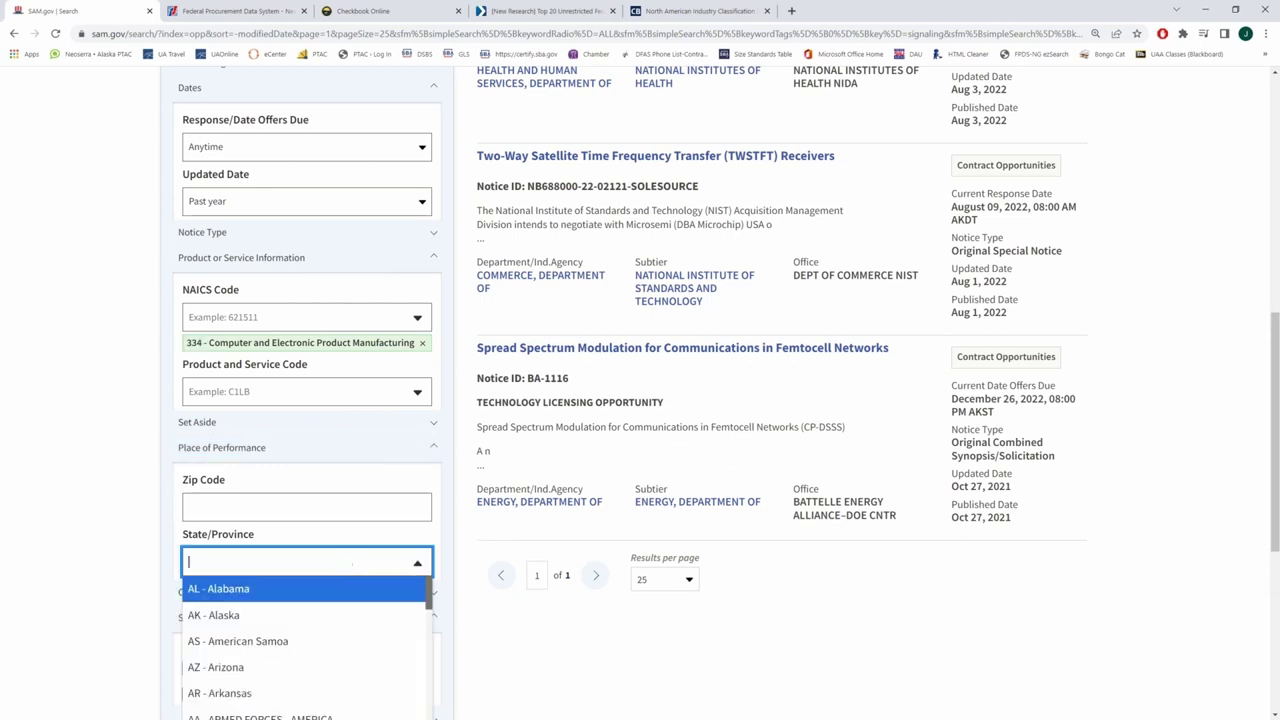
{"action": "left_click", "coordinate": [333, 615]}
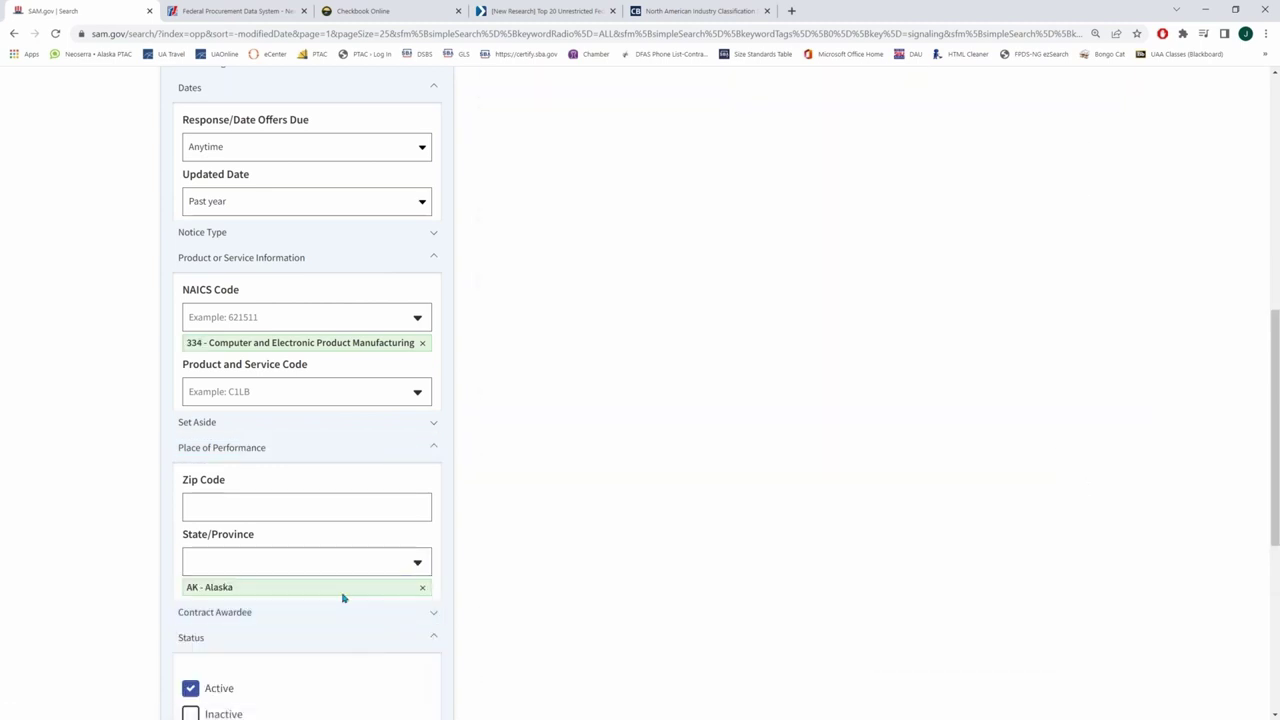
{"action": "scroll", "coordinate": [549, 394], "scroll_direction": "up", "scroll_amount": 7}
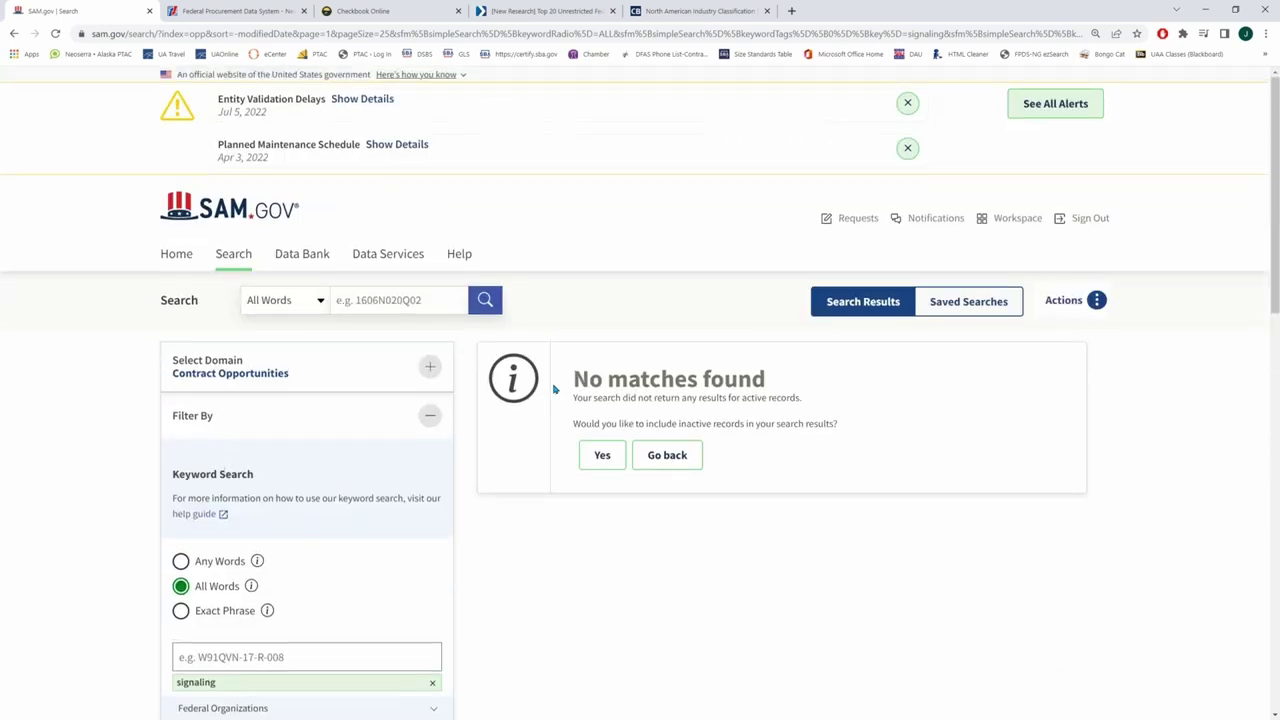
{"action": "scroll", "coordinate": [555, 390], "scroll_direction": "down", "scroll_amount": 7}
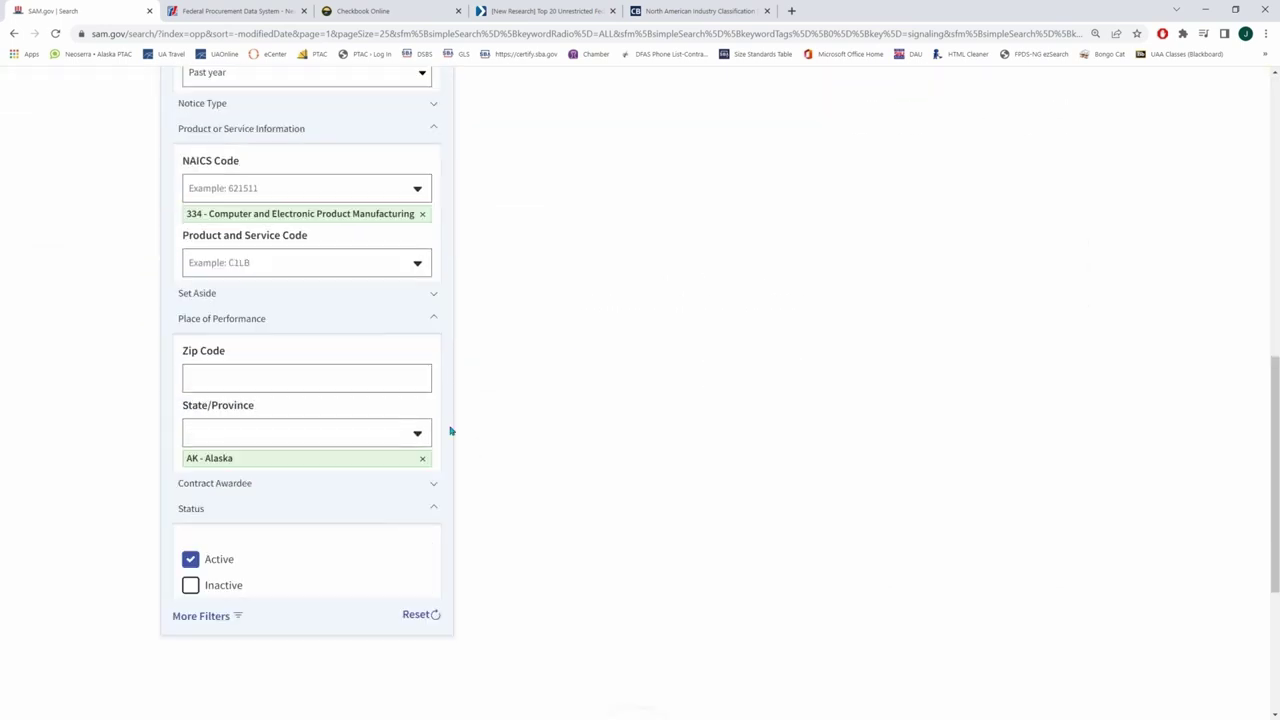
{"action": "left_click", "coordinate": [422, 458]}
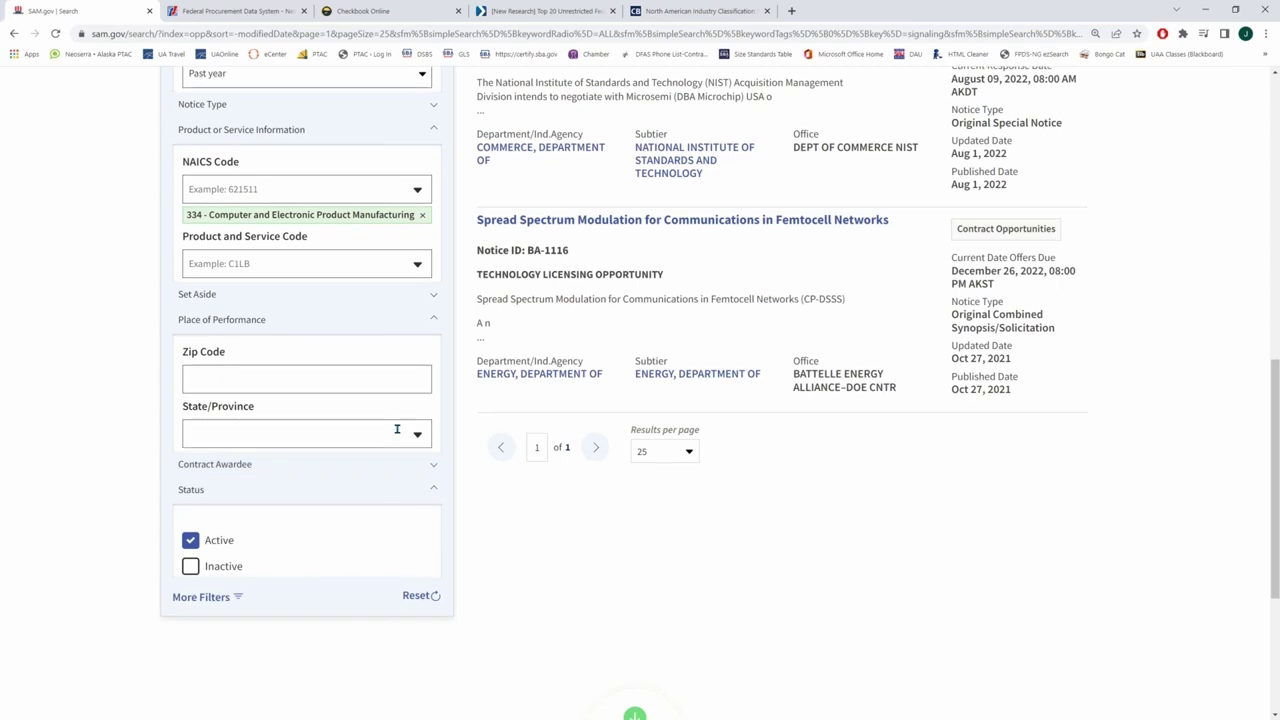
Step: Add "alaska" to the keyword search and remove the "signaling" keyword
{"action": "scroll", "coordinate": [397, 429], "scroll_direction": "up", "scroll_amount": 3}
{"action": "left_click", "coordinate": [240, 211]}
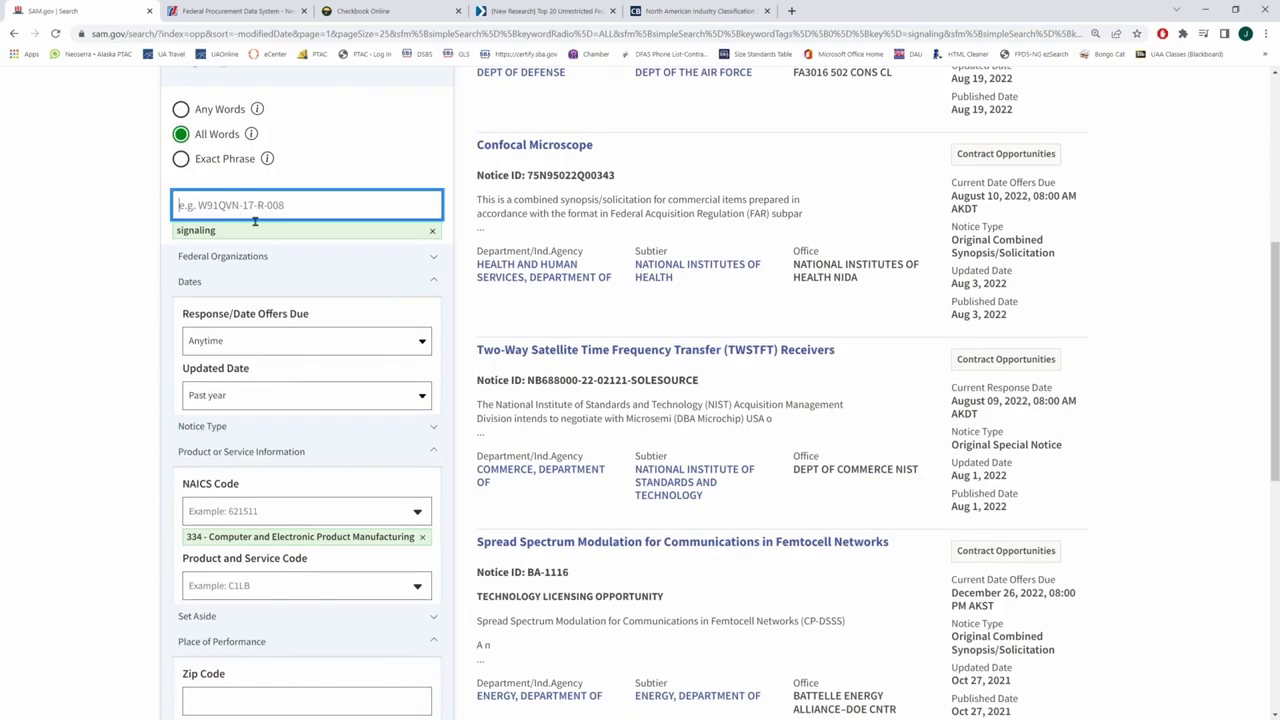
{"action": "type", "text": "alaska"}
{"action": "key", "text": "Return"}
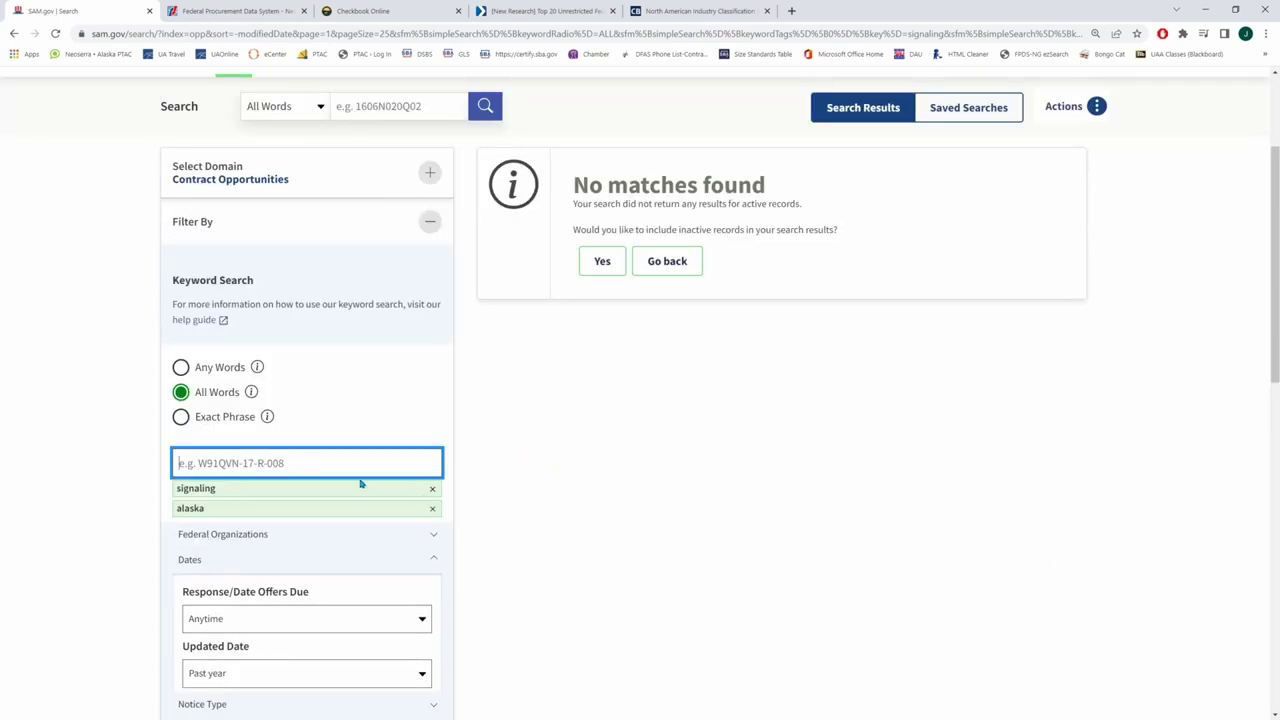
{"action": "left_click", "coordinate": [432, 489]}
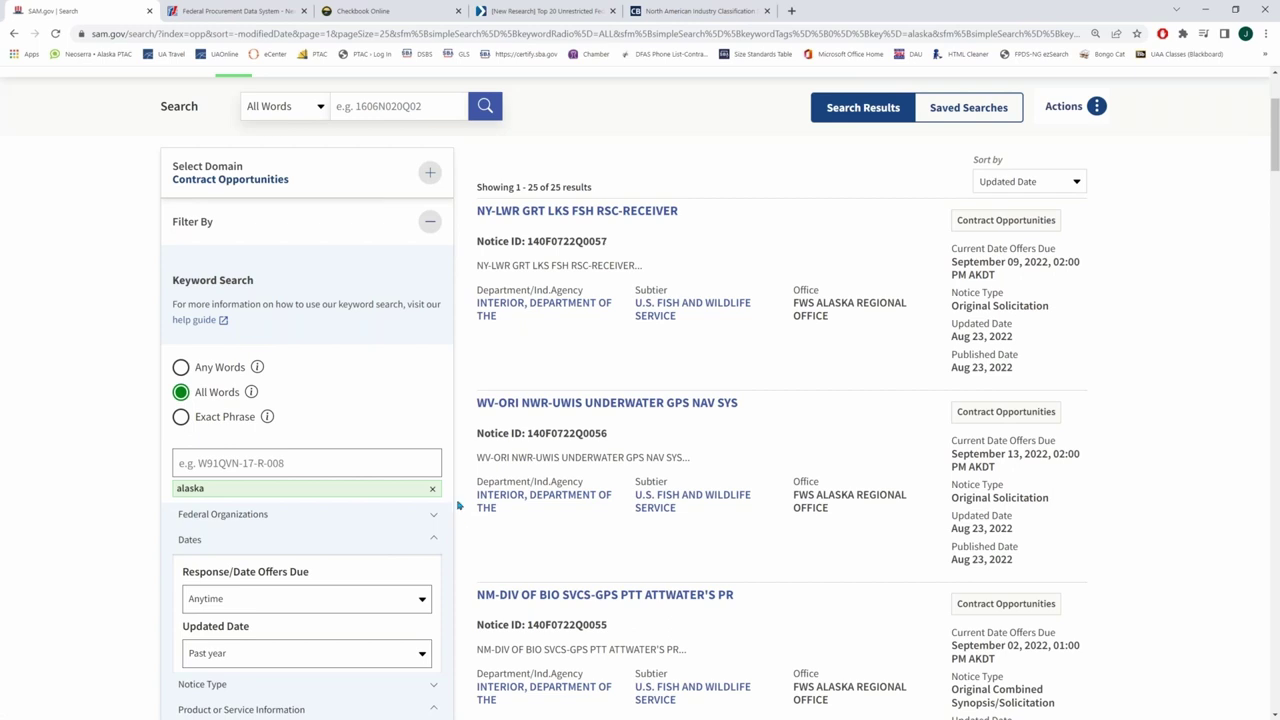
Step: Replace the keyword "alaska" with "signaling" in the opportunity search
{"action": "left_click", "coordinate": [390, 474]}
{"action": "scroll", "coordinate": [390, 474], "scroll_direction": "down", "scroll_amount": 1}
{"action": "key", "text": "BackSpace"}
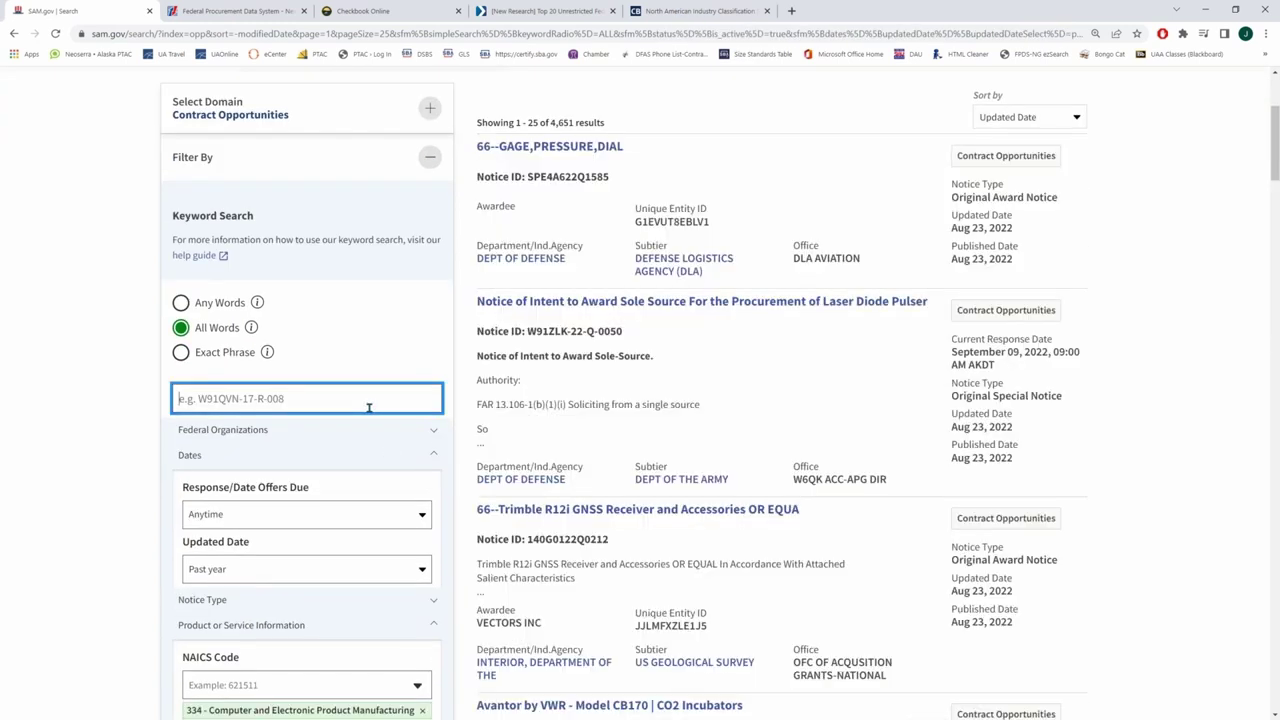
{"action": "type", "text": "signaling"}
{"action": "key", "text": "Return"}
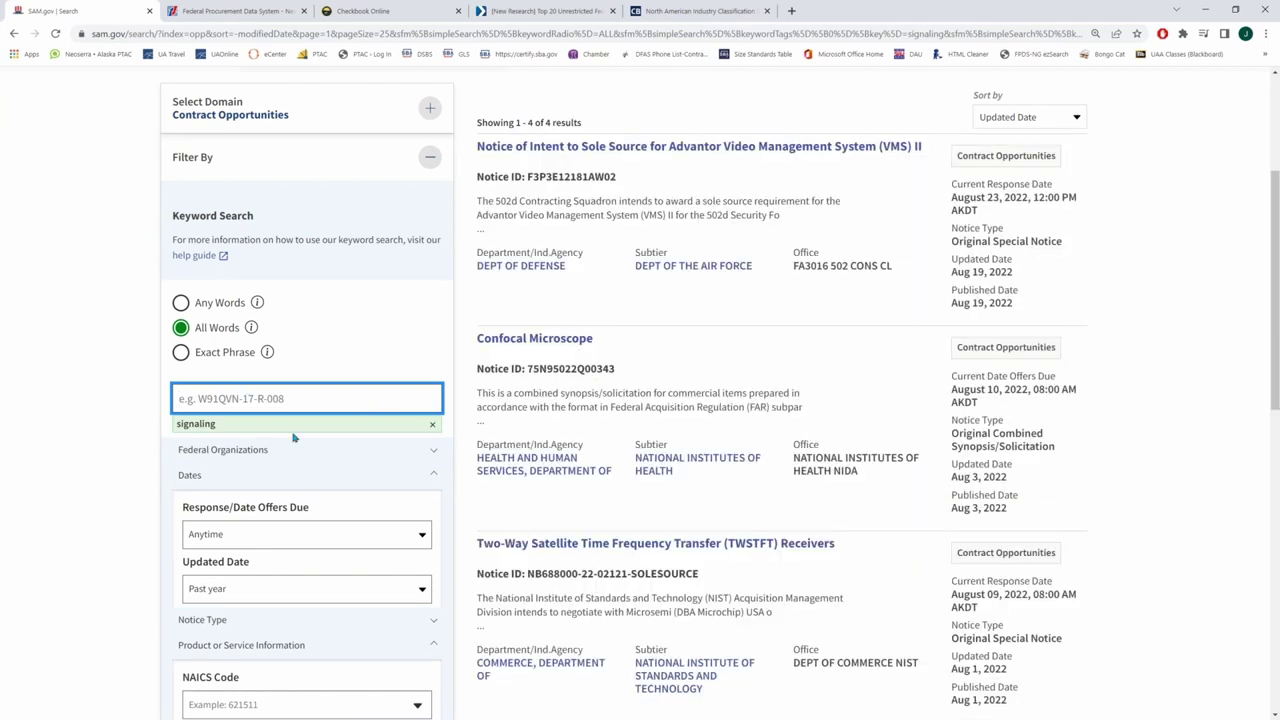
Step: Review the signaling opportunities under NAICS 334 together with the applied keyword, date, product and place of performance filters
{"action": "scroll", "coordinate": [300, 450], "scroll_direction": "down", "scroll_amount": 2}
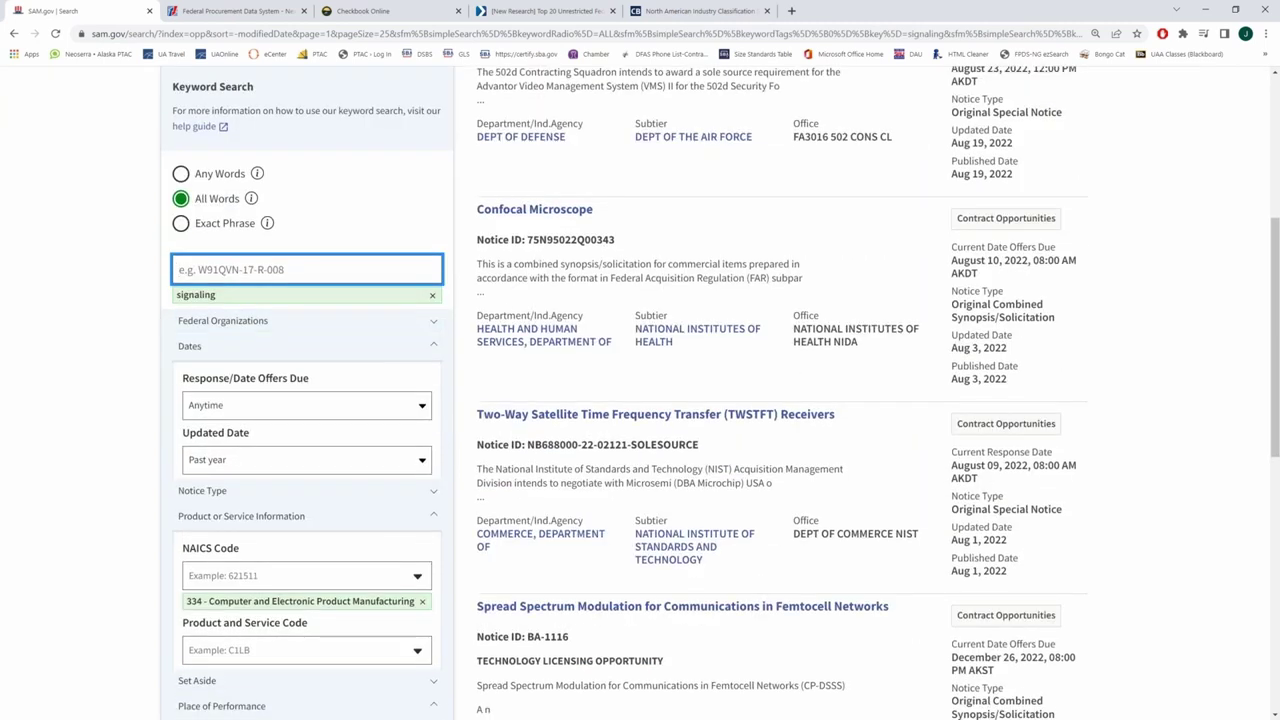
{"action": "scroll", "coordinate": [640, 400], "scroll_direction": "down", "scroll_amount": 3}
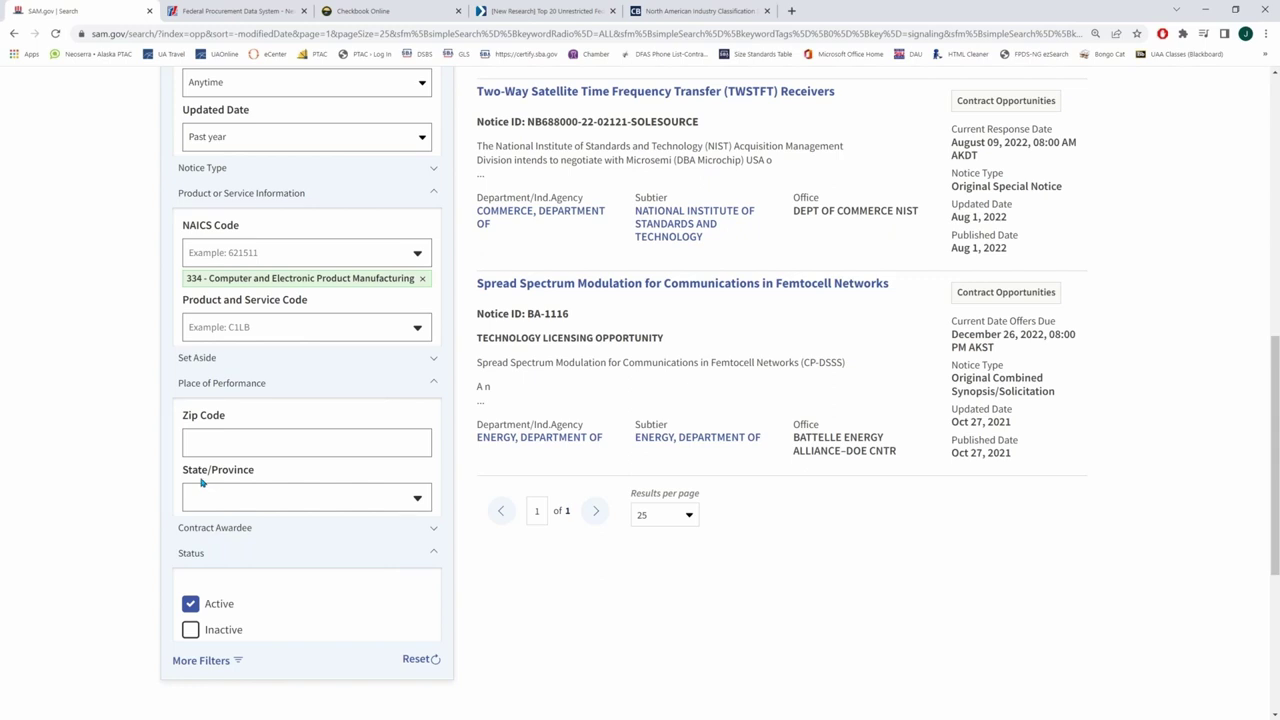
{"action": "left_click", "coordinate": [354, 382]}
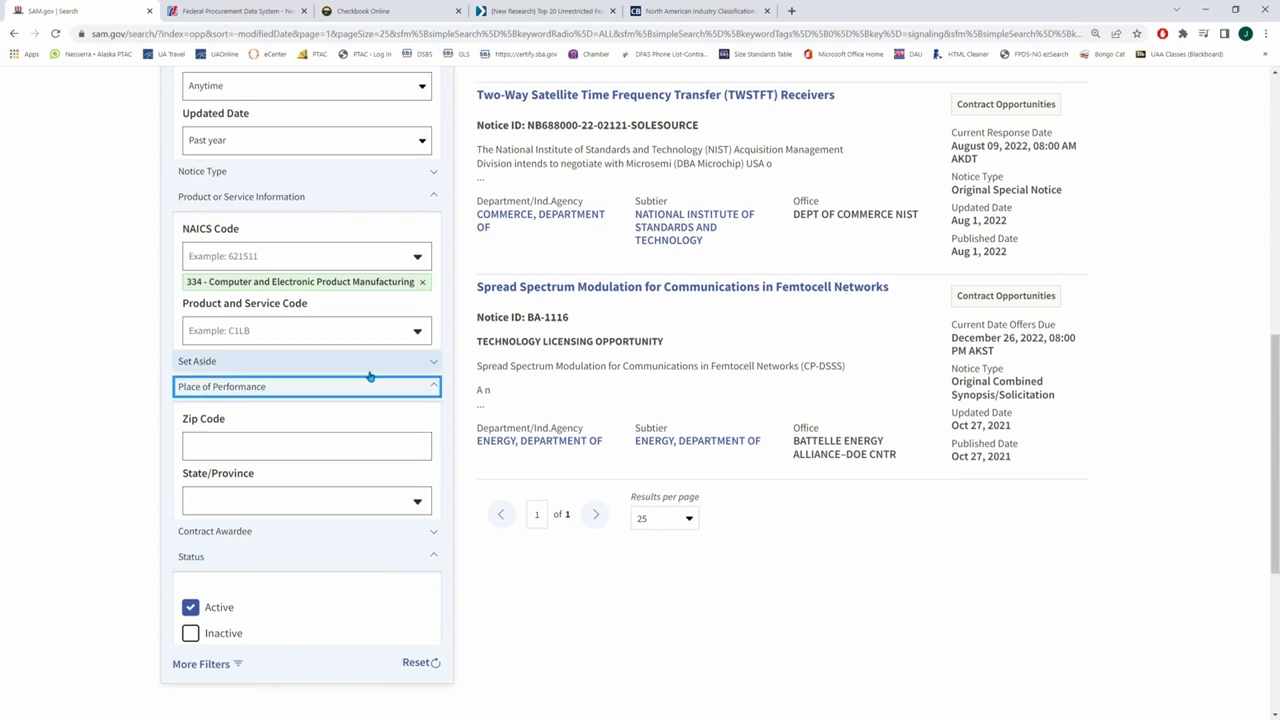
{"action": "scroll", "coordinate": [340, 378], "scroll_direction": "up", "scroll_amount": 3}
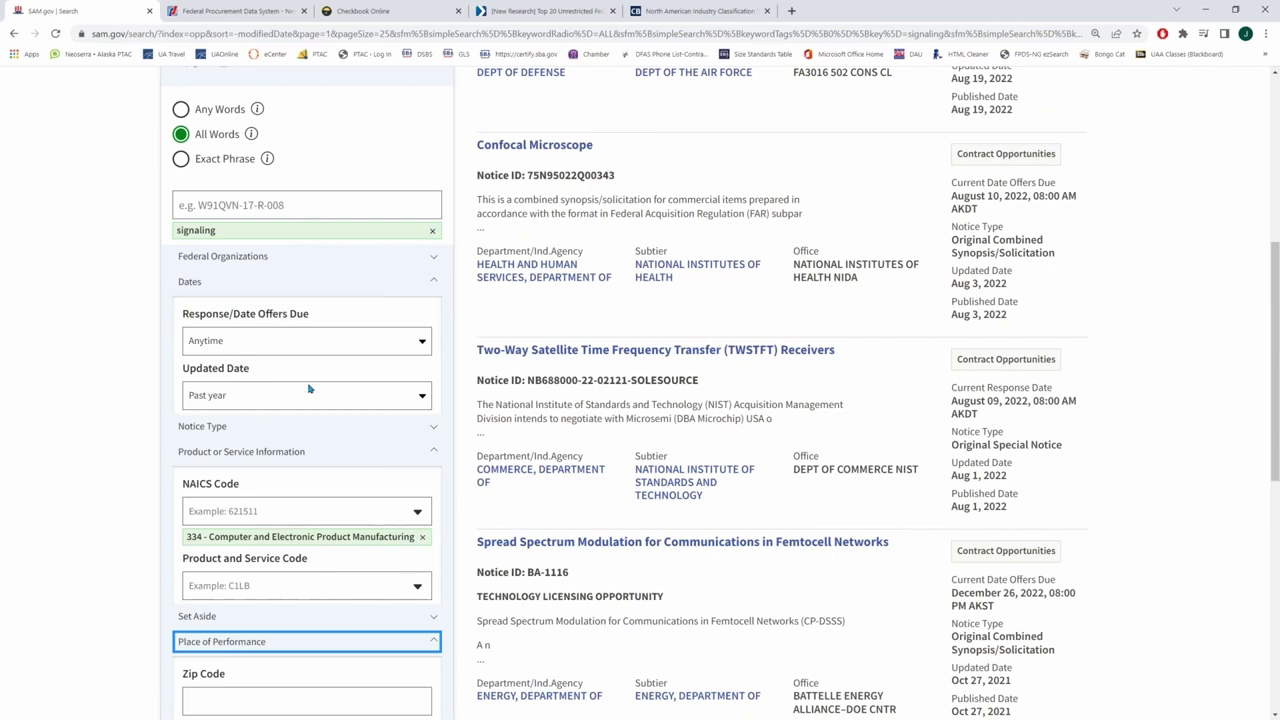
{"action": "scroll", "coordinate": [314, 386], "scroll_direction": "up", "scroll_amount": 2}
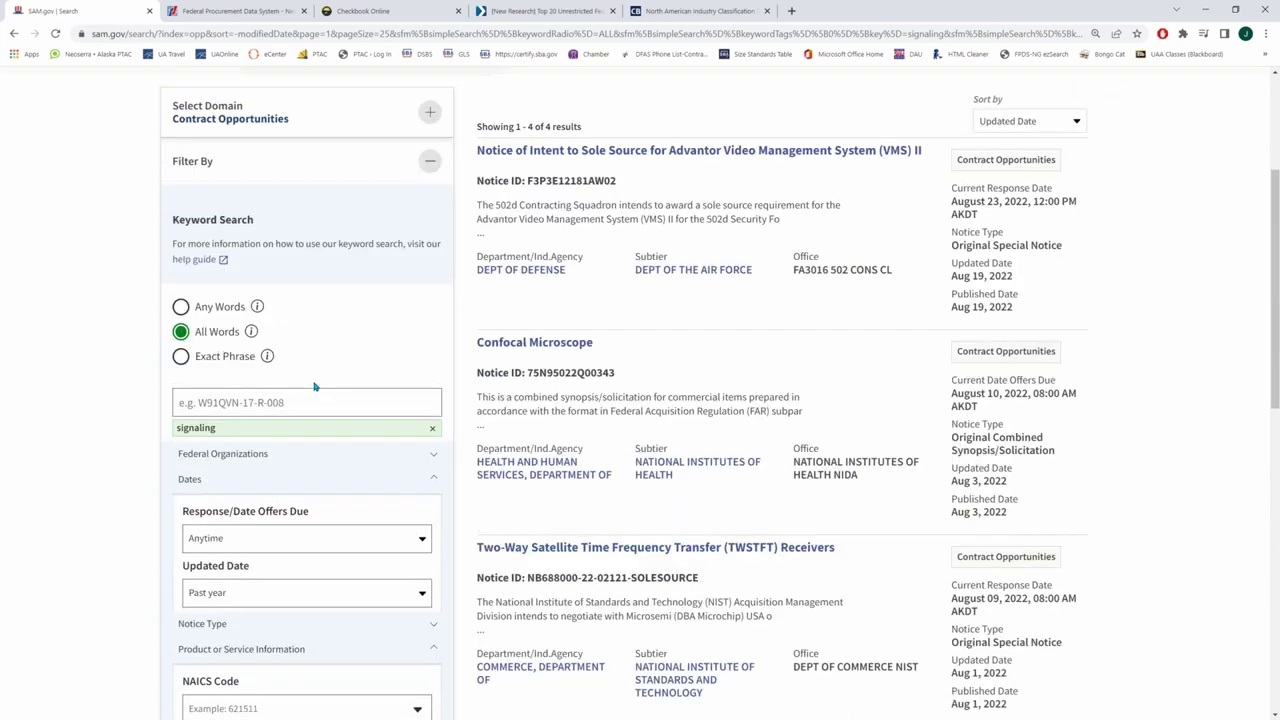
{"action": "scroll", "coordinate": [314, 386], "scroll_direction": "up", "scroll_amount": 1}
{"action": "scroll", "coordinate": [314, 386], "scroll_direction": "down", "scroll_amount": 2}
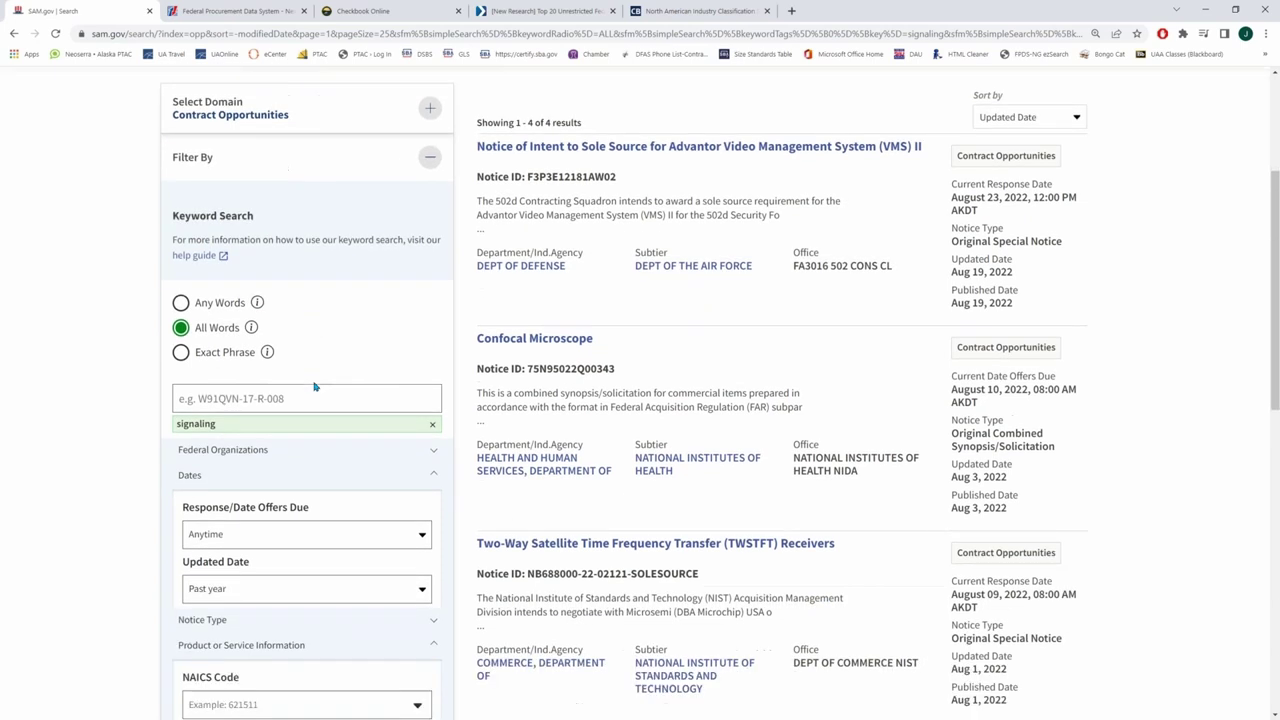
{"action": "scroll", "coordinate": [315, 378], "scroll_direction": "down", "scroll_amount": 1}
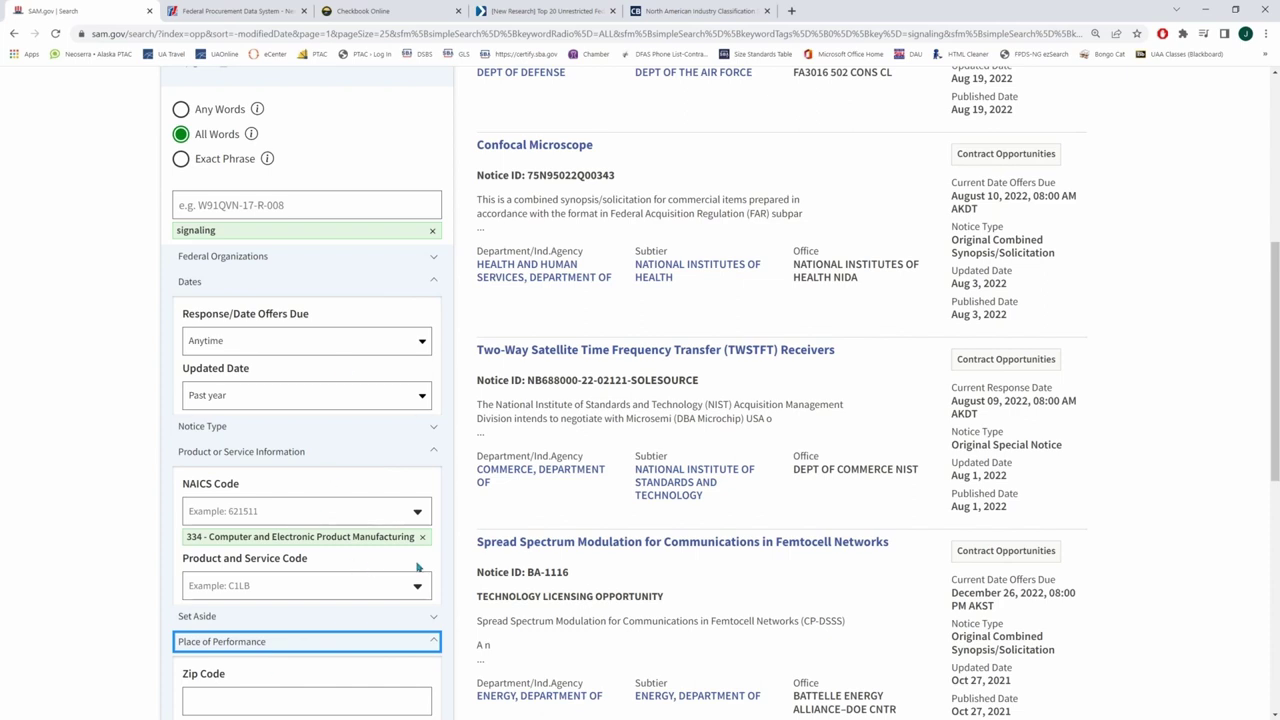
Step: Open the Two-Way Satellite Time Frequency Transfer (TWSTFT) Receivers notice and review its general information, classification and description
{"action": "scroll", "coordinate": [700, 545], "scroll_direction": "down", "scroll_amount": 1}
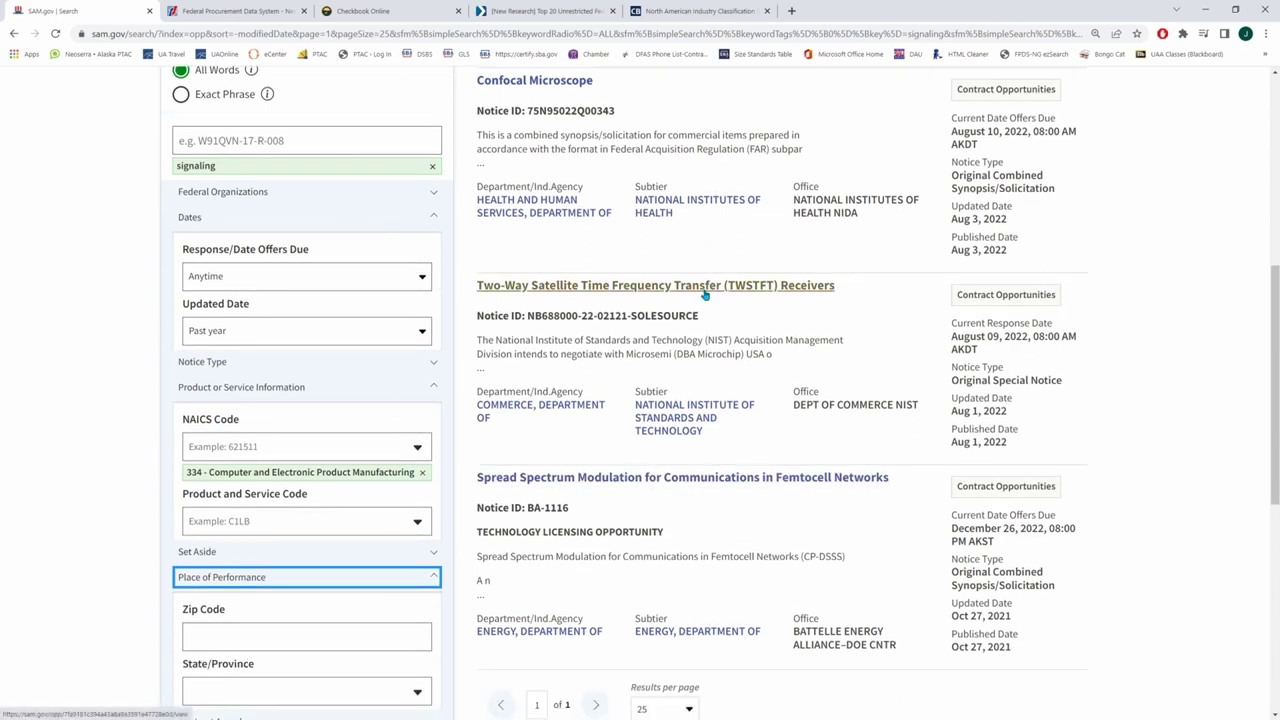
{"action": "left_click", "coordinate": [705, 288]}
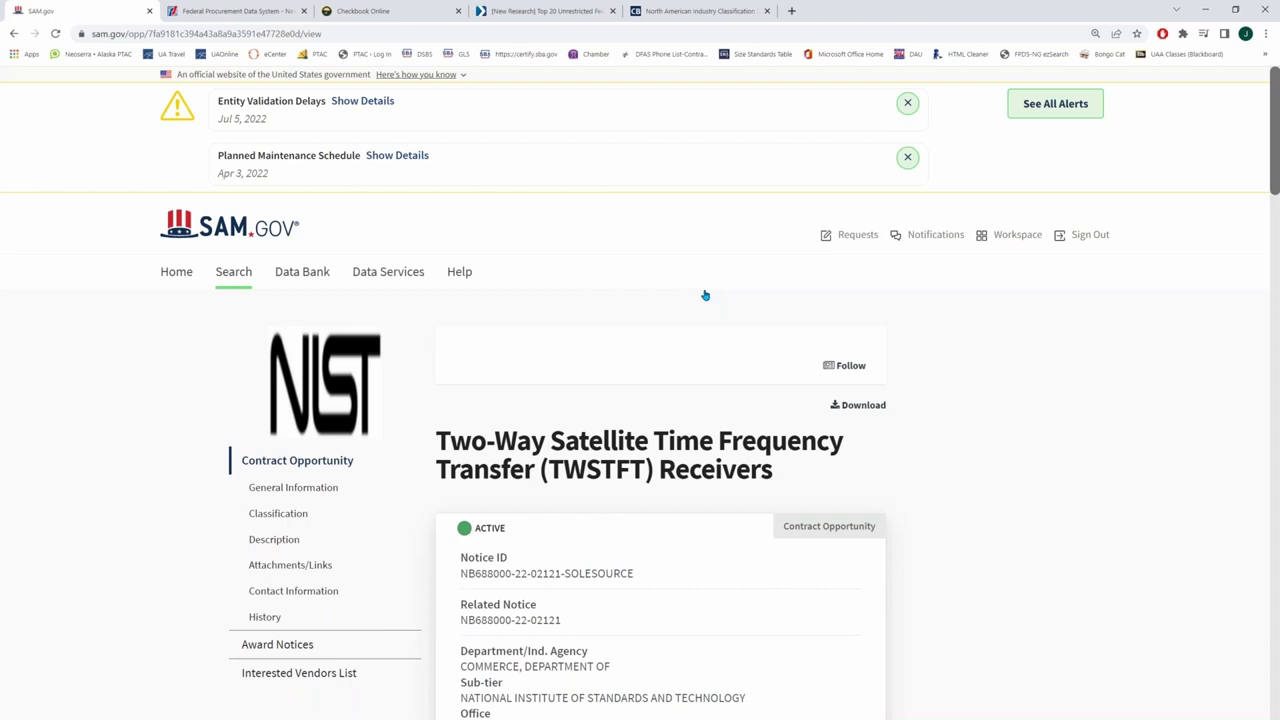
{"action": "scroll", "coordinate": [874, 310], "scroll_direction": "down", "scroll_amount": 5}
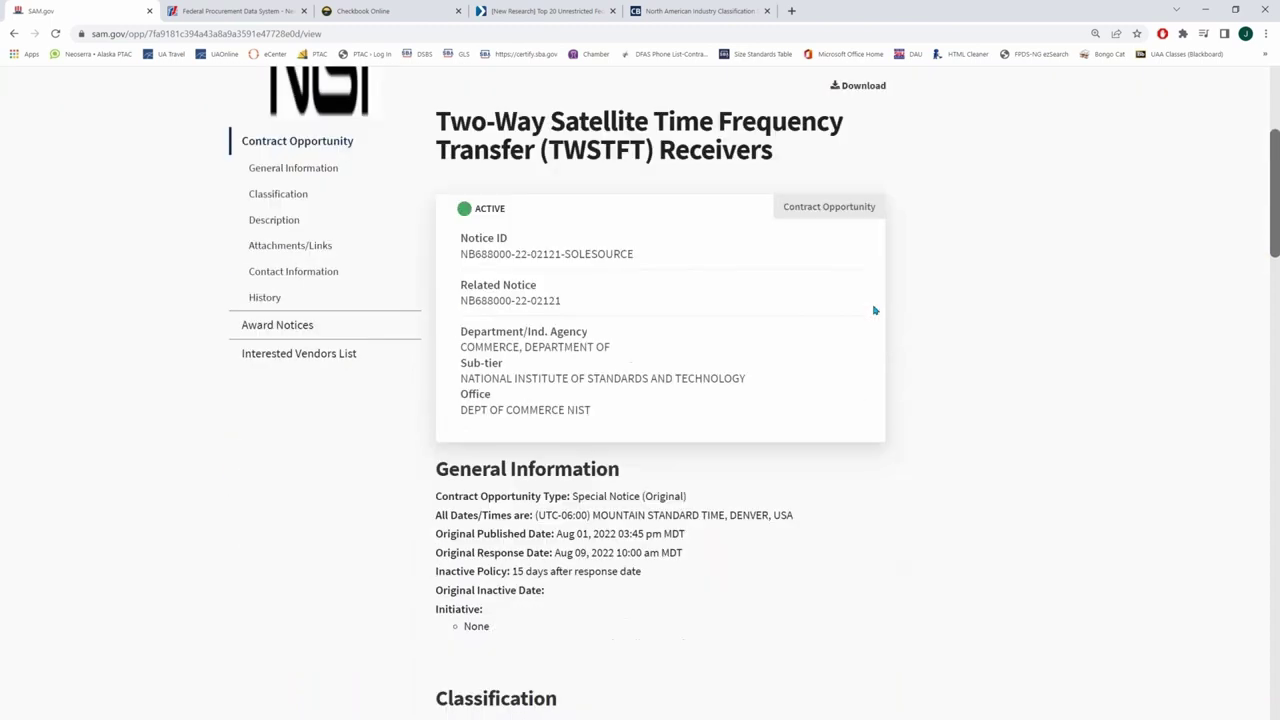
{"action": "scroll", "coordinate": [874, 310], "scroll_direction": "down", "scroll_amount": 3}
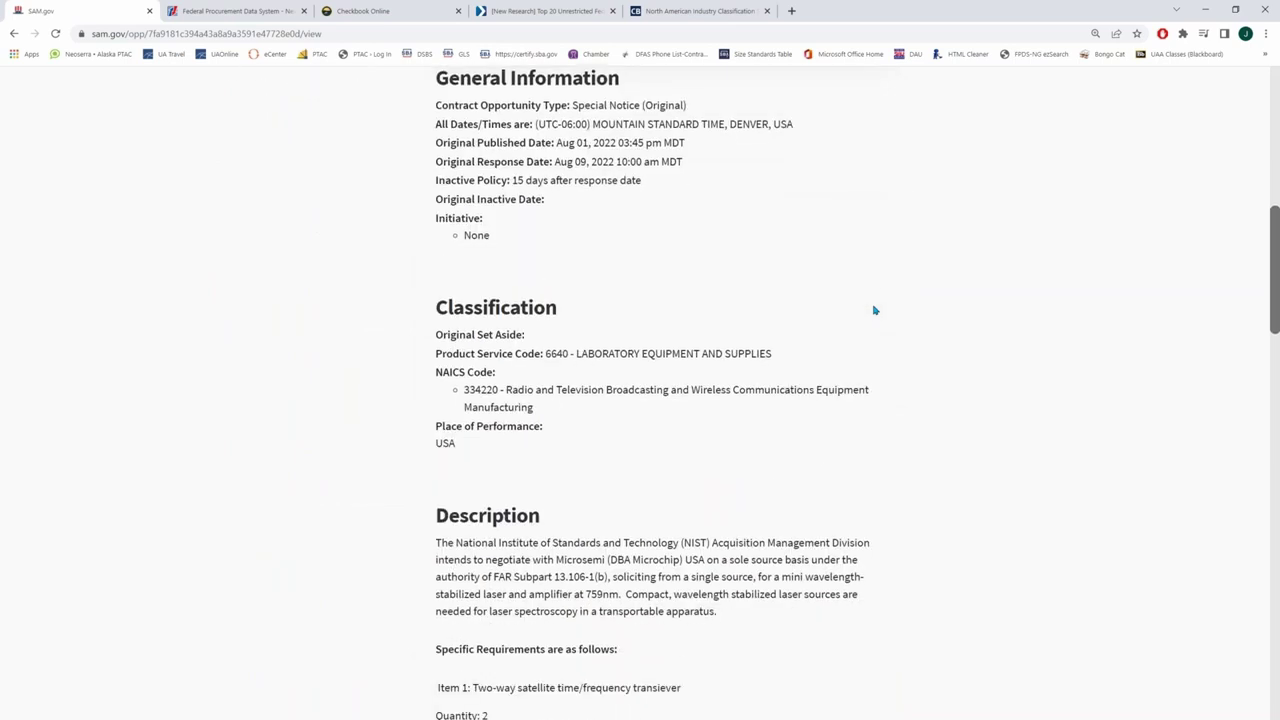
{"action": "scroll", "coordinate": [874, 310], "scroll_direction": "down", "scroll_amount": 2}
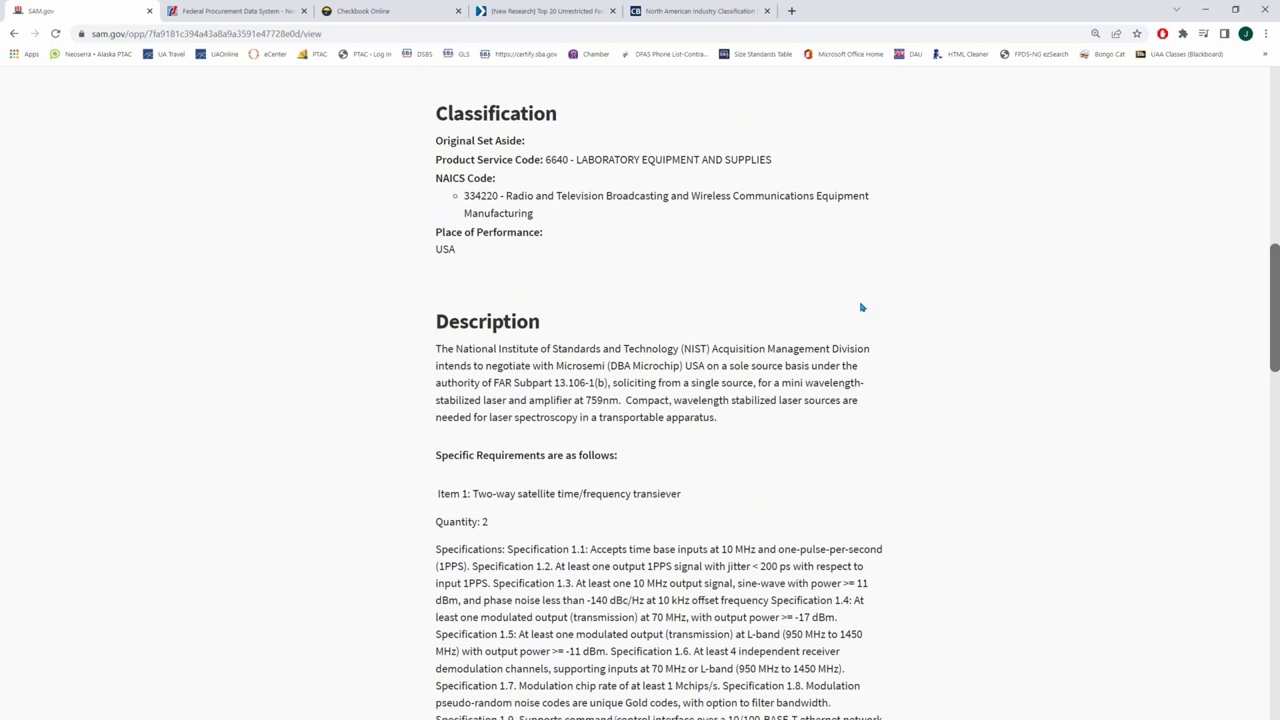
{"action": "scroll", "coordinate": [862, 306], "scroll_direction": "up", "scroll_amount": 4}
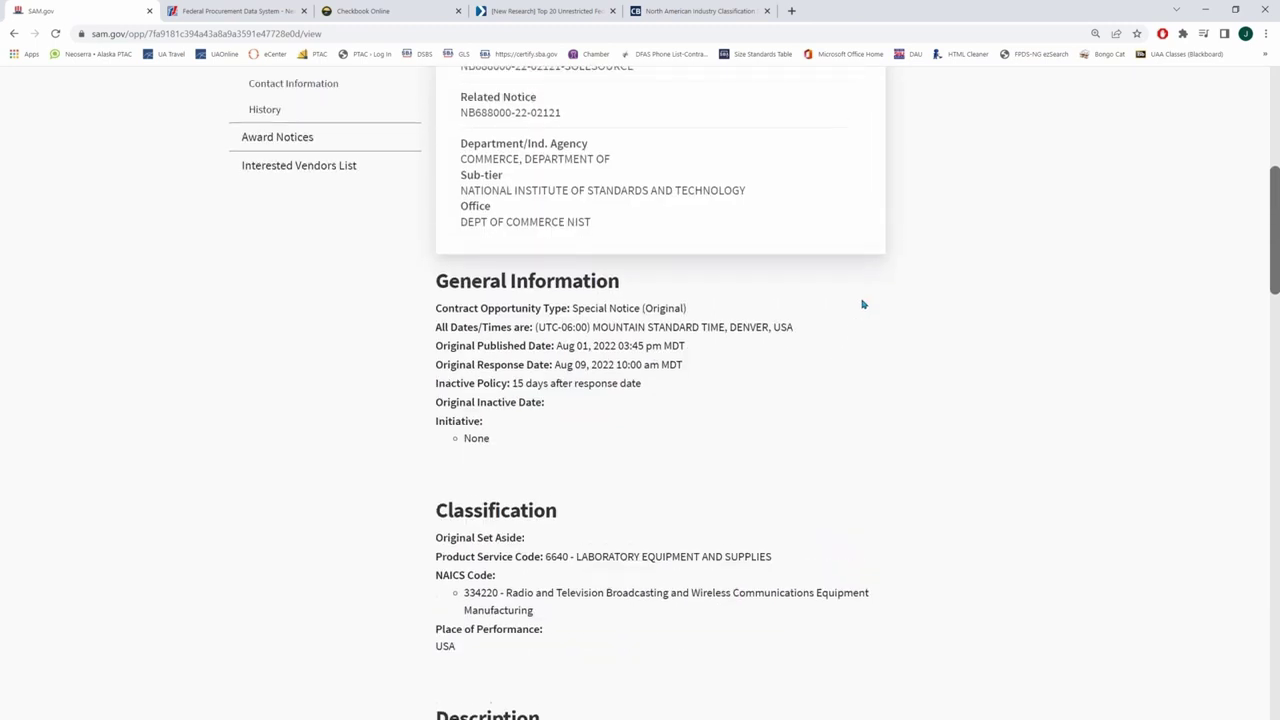
{"action": "scroll", "coordinate": [863, 304], "scroll_direction": "up", "scroll_amount": 2}
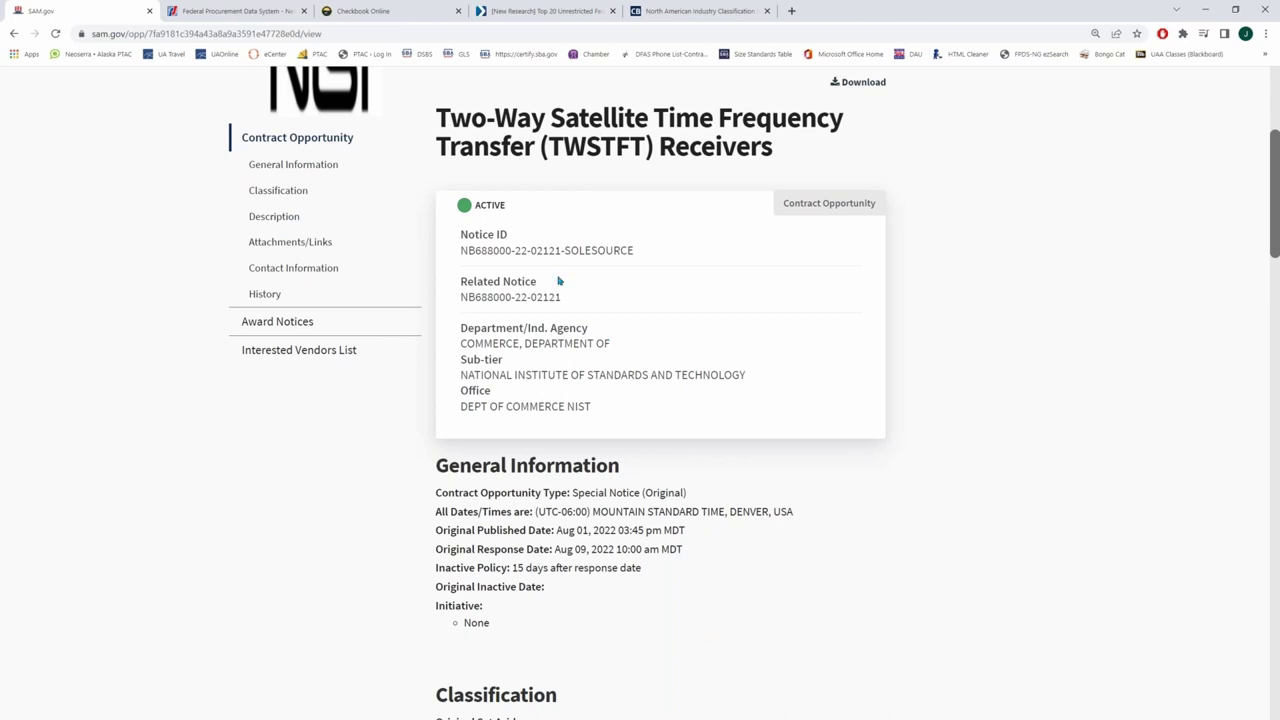
Step: Examine the notice ID prefix, the department and sub-tier agency, and the time-zone location in the satellite receivers notice
{"action": "left_click_drag", "start_coordinate": [461, 251], "coordinate": [512, 252]}
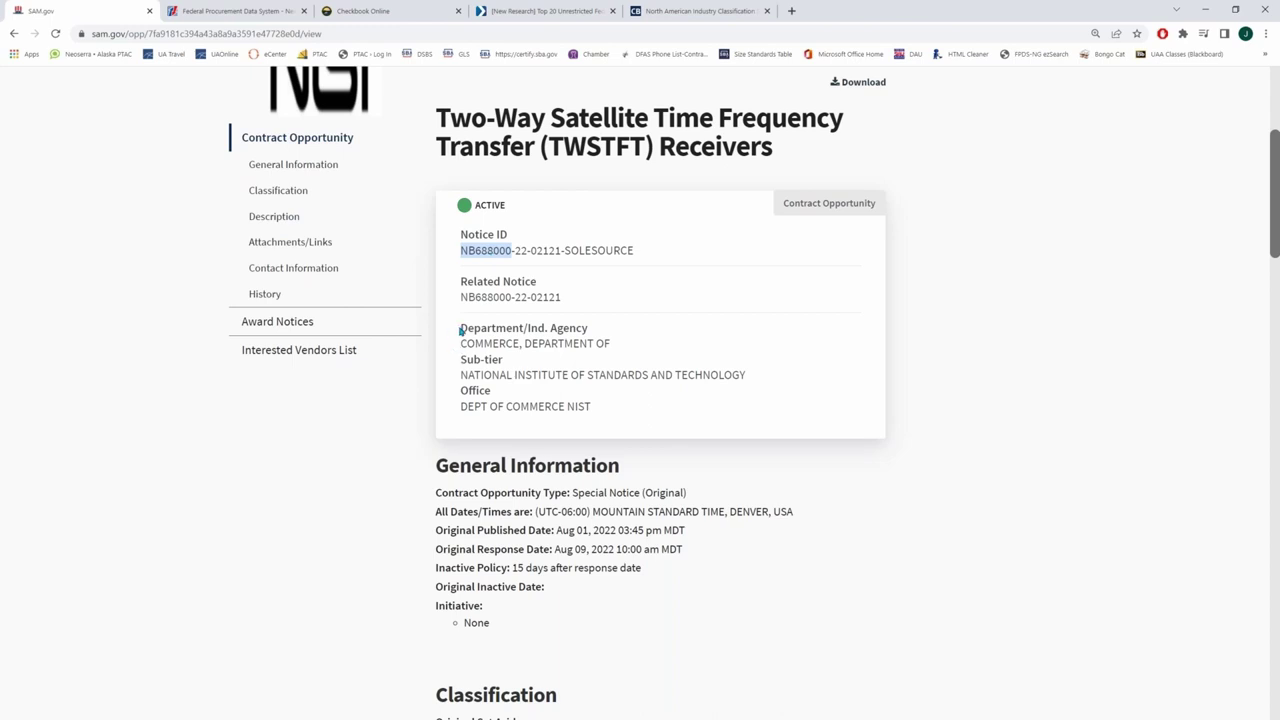
{"action": "left_click_drag", "start_coordinate": [460, 343], "coordinate": [753, 383]}
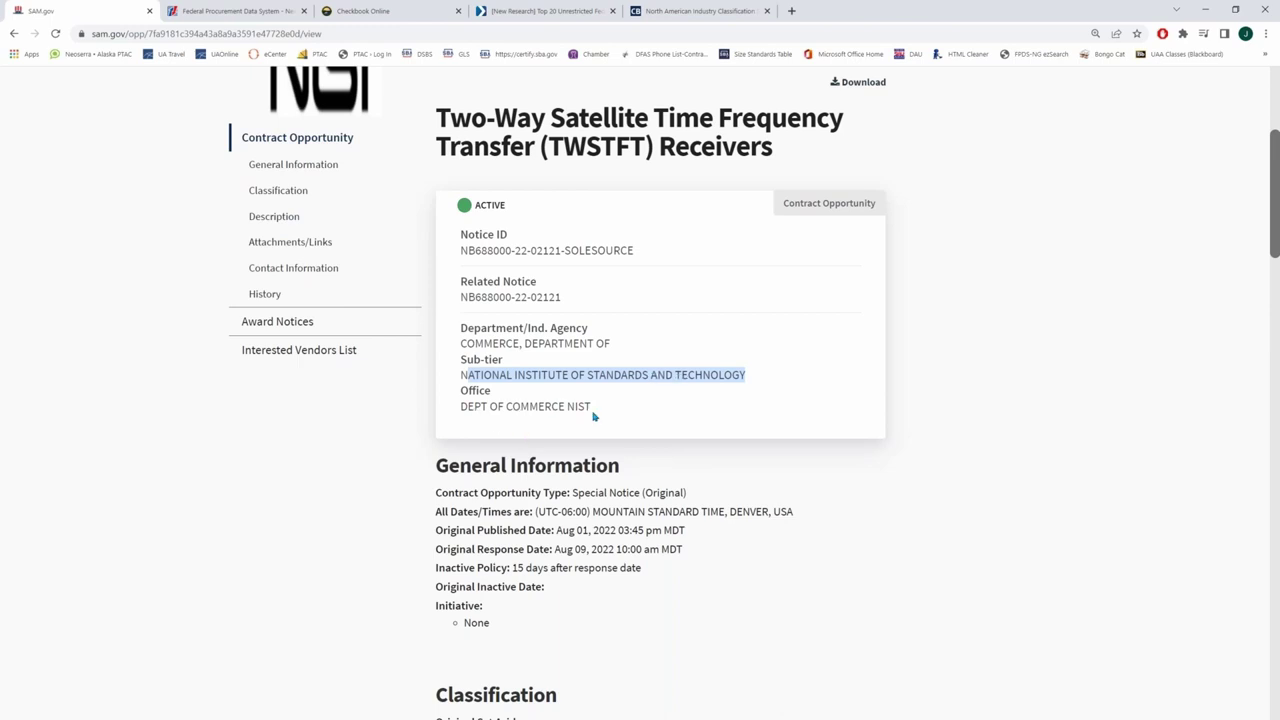
{"action": "scroll", "coordinate": [593, 416], "scroll_direction": "down", "scroll_amount": 2}
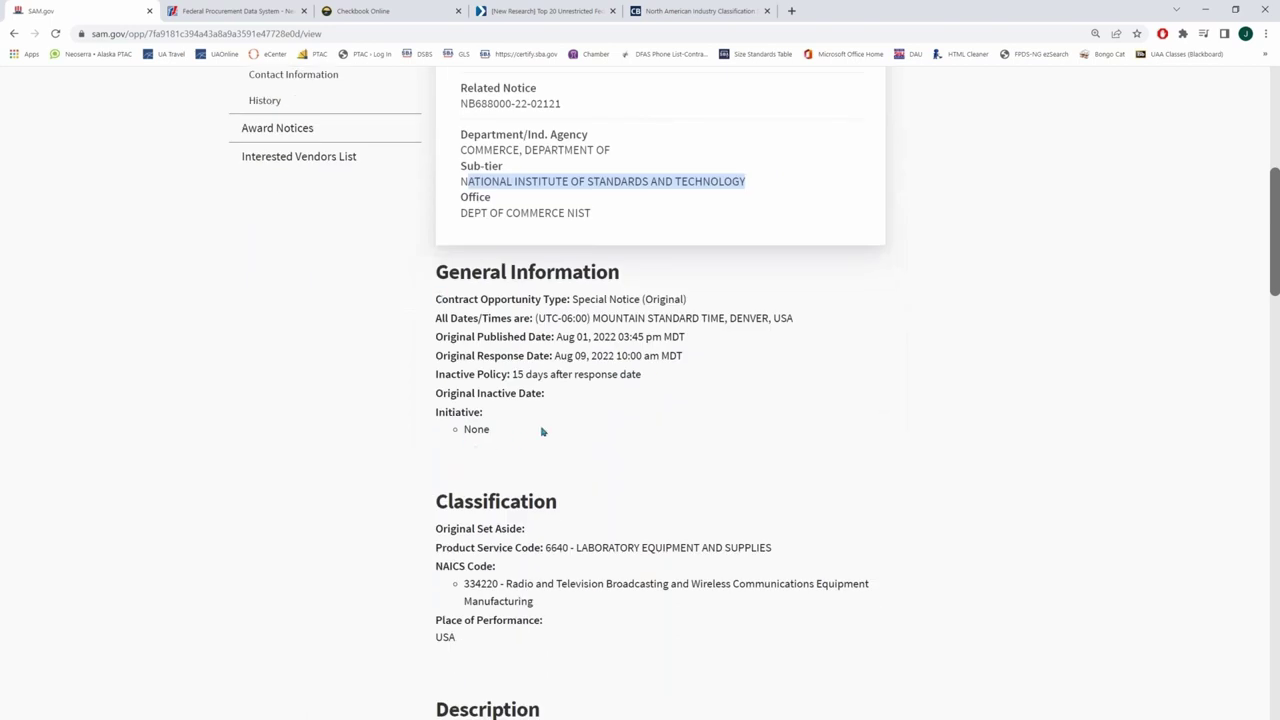
{"action": "left_click_drag", "start_coordinate": [733, 318], "coordinate": [793, 318]}
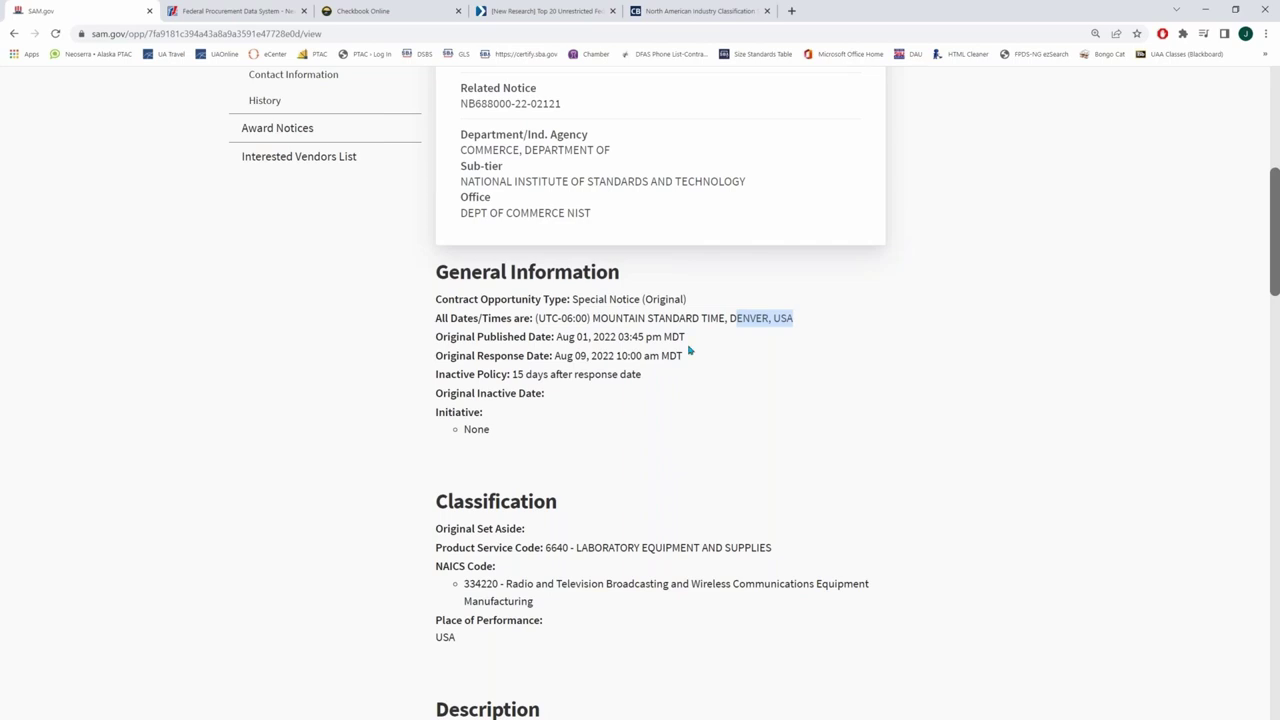
{"action": "scroll", "coordinate": [666, 356], "scroll_direction": "up", "scroll_amount": 2}
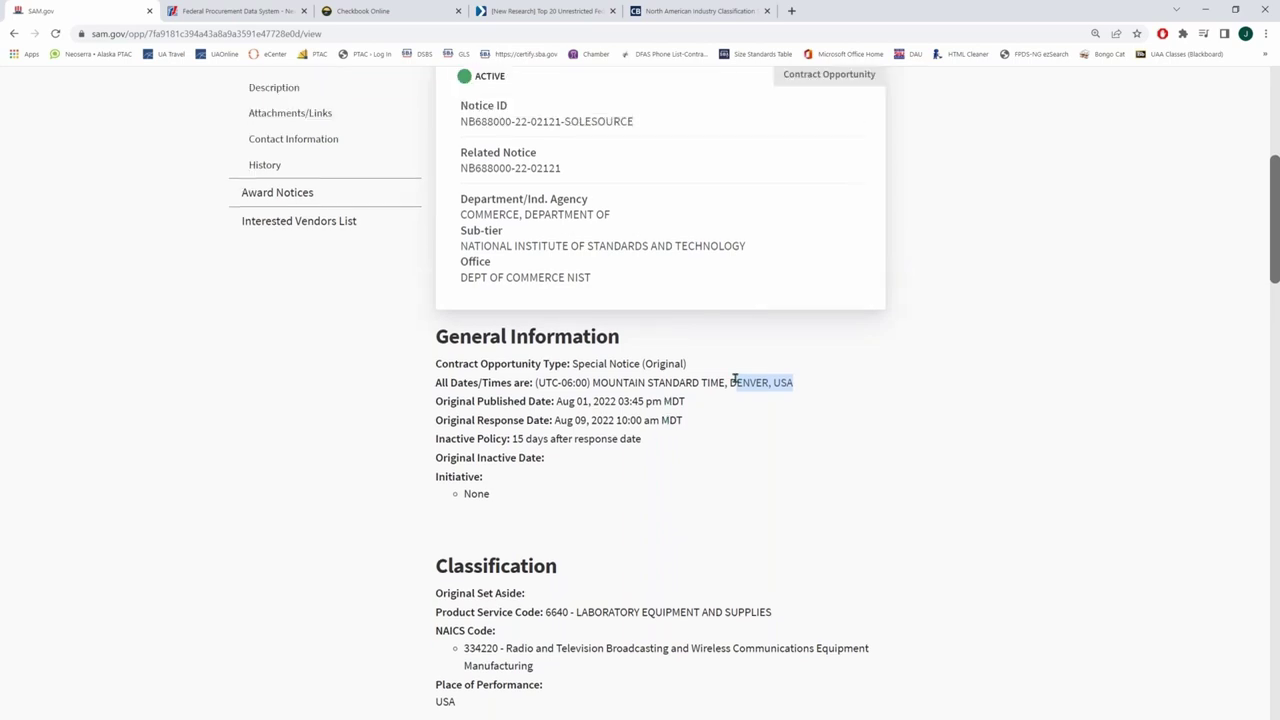
Step: Examine the NAICS code and Product Service Code in the notice's Classification section
{"action": "scroll", "coordinate": [727, 439], "scroll_direction": "down", "scroll_amount": 1}
{"action": "scroll", "coordinate": [727, 439], "scroll_direction": "down", "scroll_amount": 2}
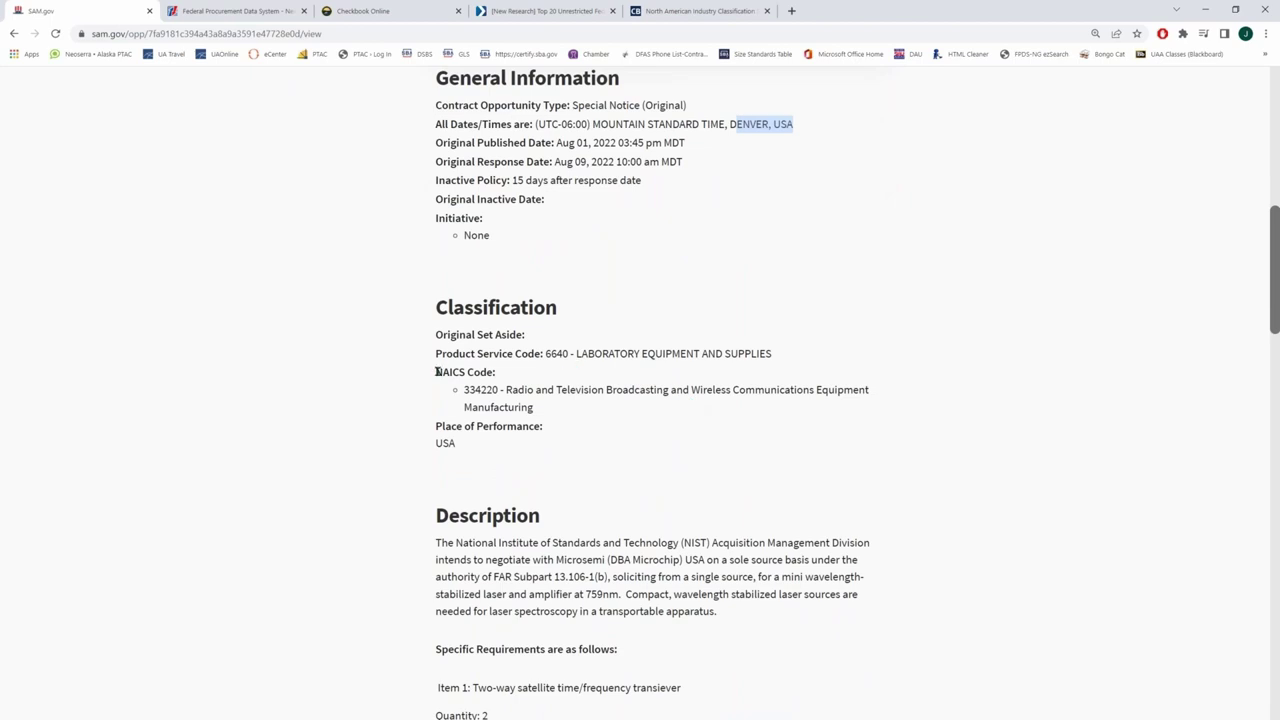
{"action": "left_click_drag", "start_coordinate": [464, 389], "coordinate": [500, 391]}
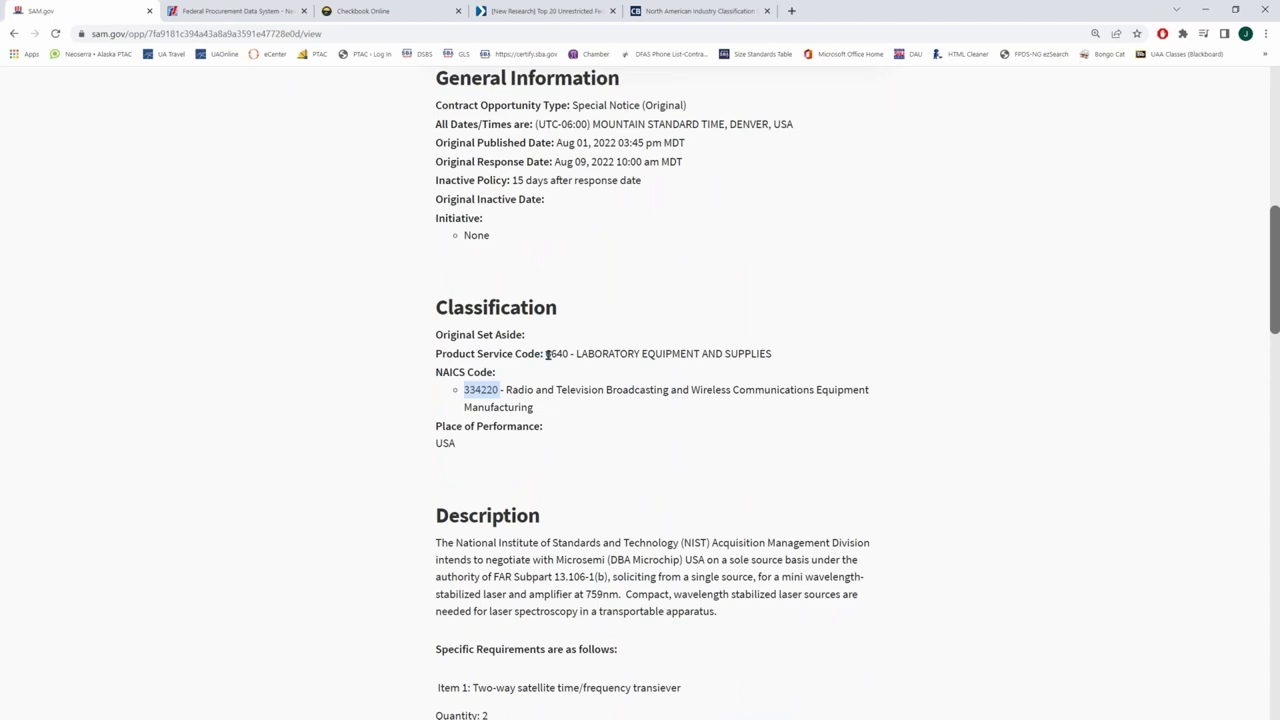
{"action": "left_click_drag", "start_coordinate": [547, 355], "coordinate": [570, 357]}
{"action": "scroll", "coordinate": [690, 350], "scroll_direction": "up", "scroll_amount": 2}
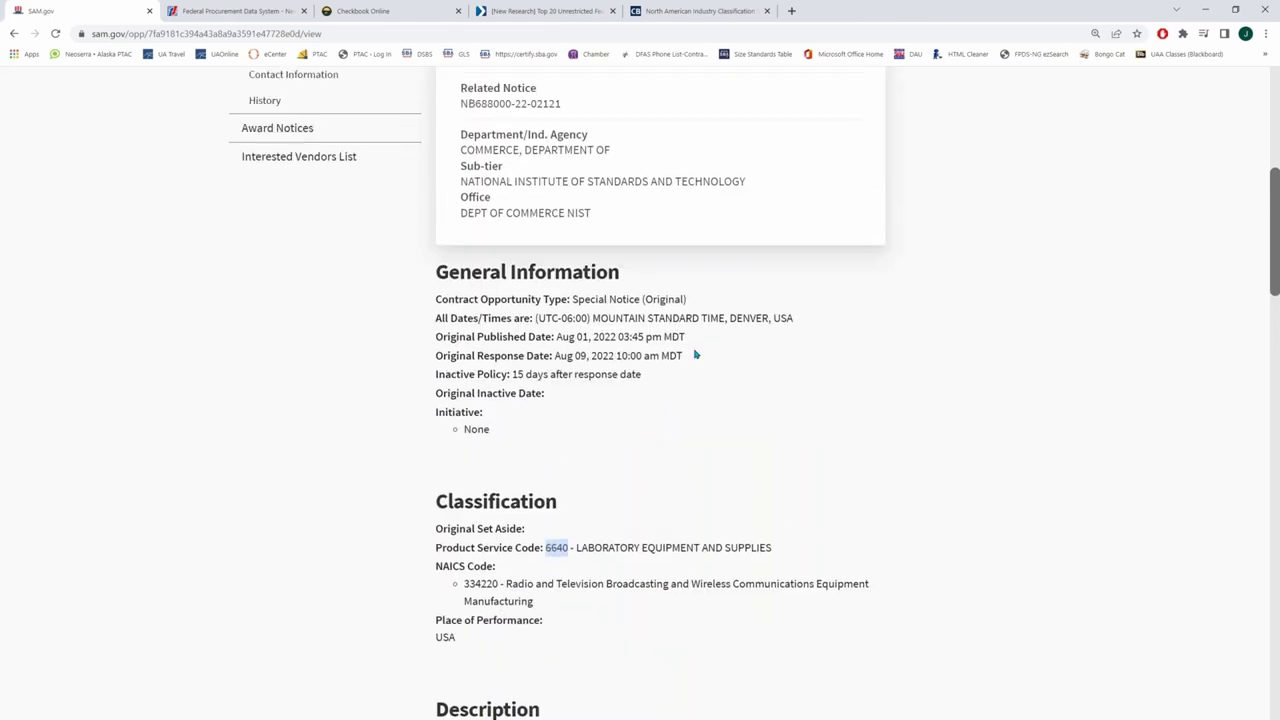
{"action": "scroll", "coordinate": [695, 354], "scroll_direction": "up", "scroll_amount": 1}
{"action": "scroll", "coordinate": [696, 354], "scroll_direction": "down", "scroll_amount": 2}
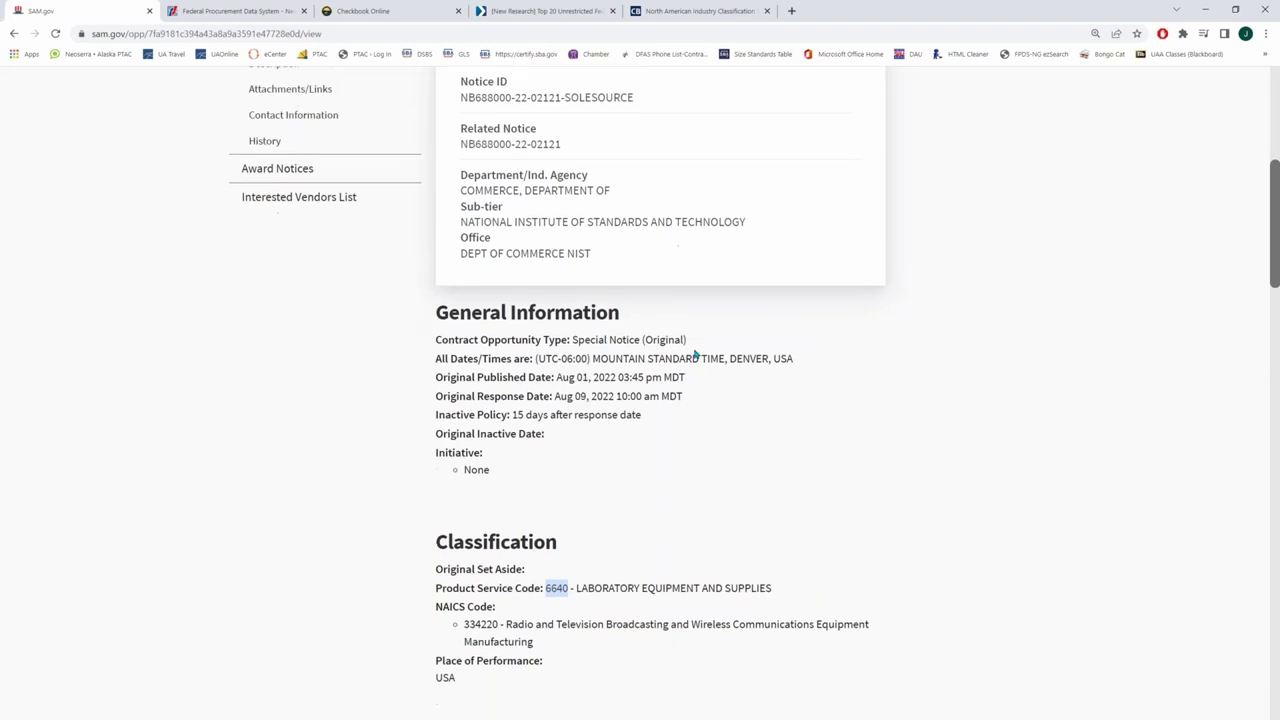
{"action": "left_click", "coordinate": [566, 565]}
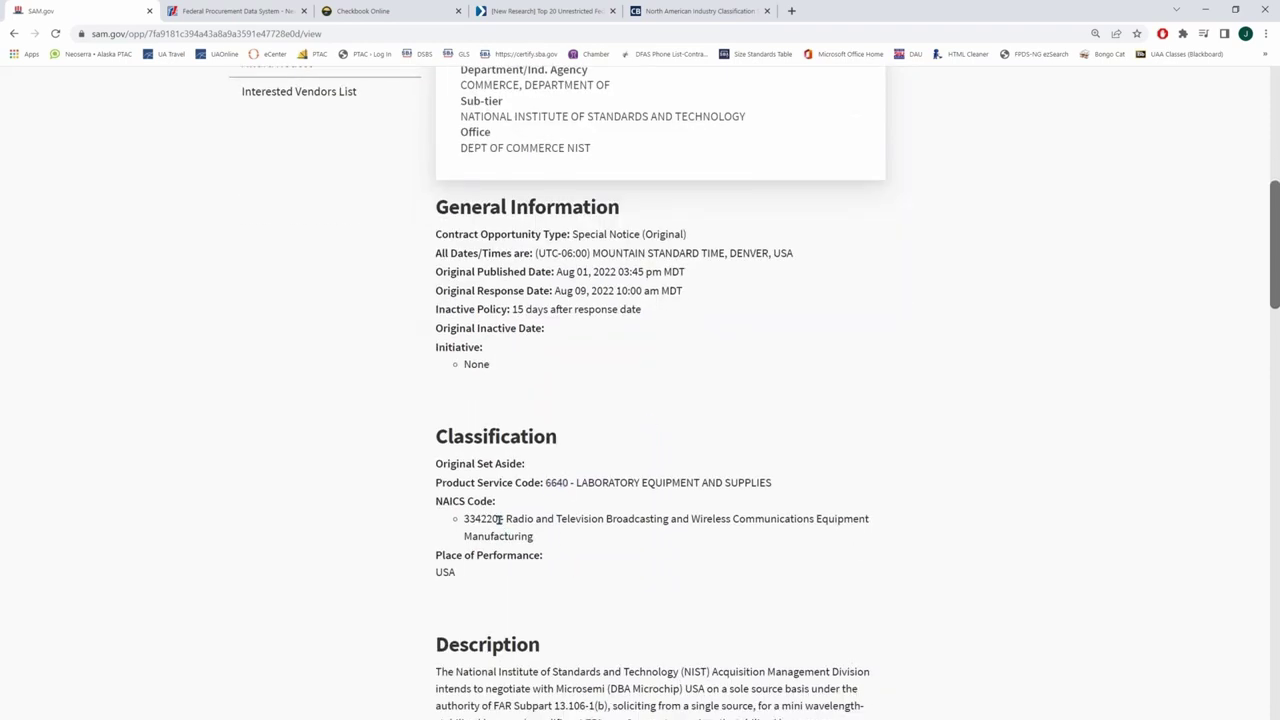
Step: Take the notice's NAICS code 334220 and search for it with ezSearch in the Federal Procurement Data System
{"action": "left_click_drag", "start_coordinate": [500, 518], "coordinate": [462, 518]}
{"action": "left_click", "coordinate": [270, 11]}
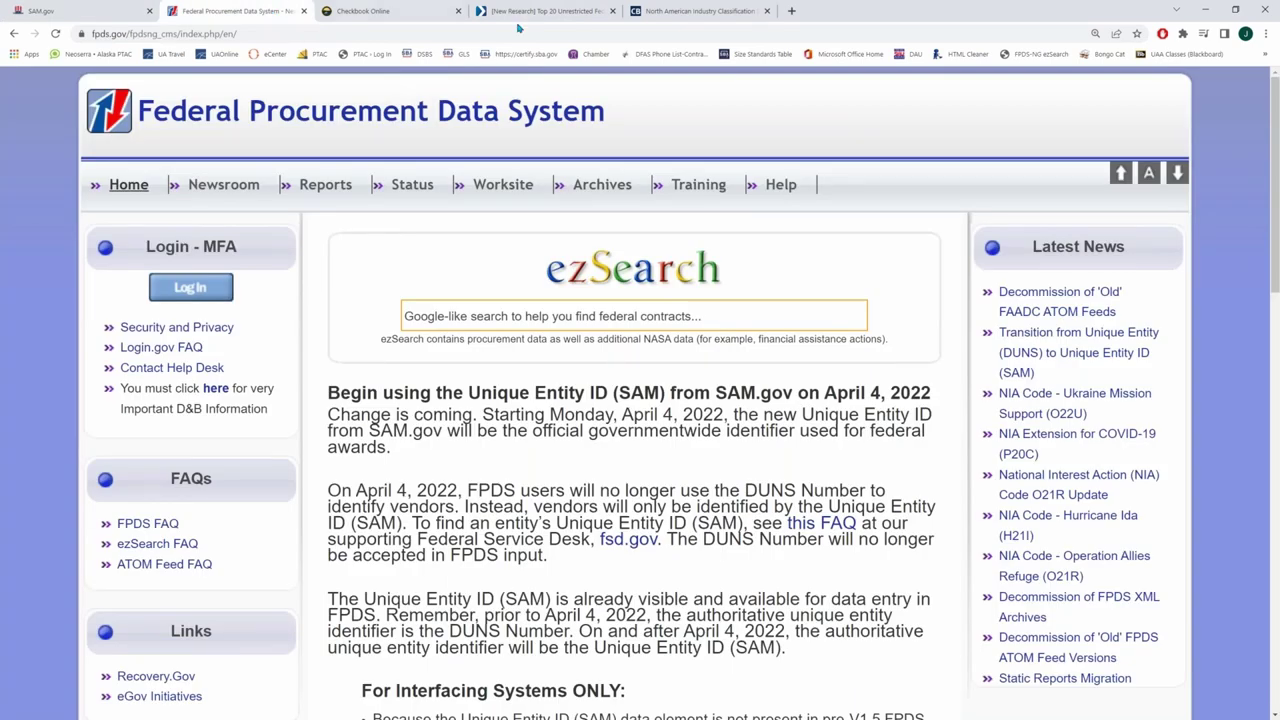
{"action": "left_click", "coordinate": [726, 314]}
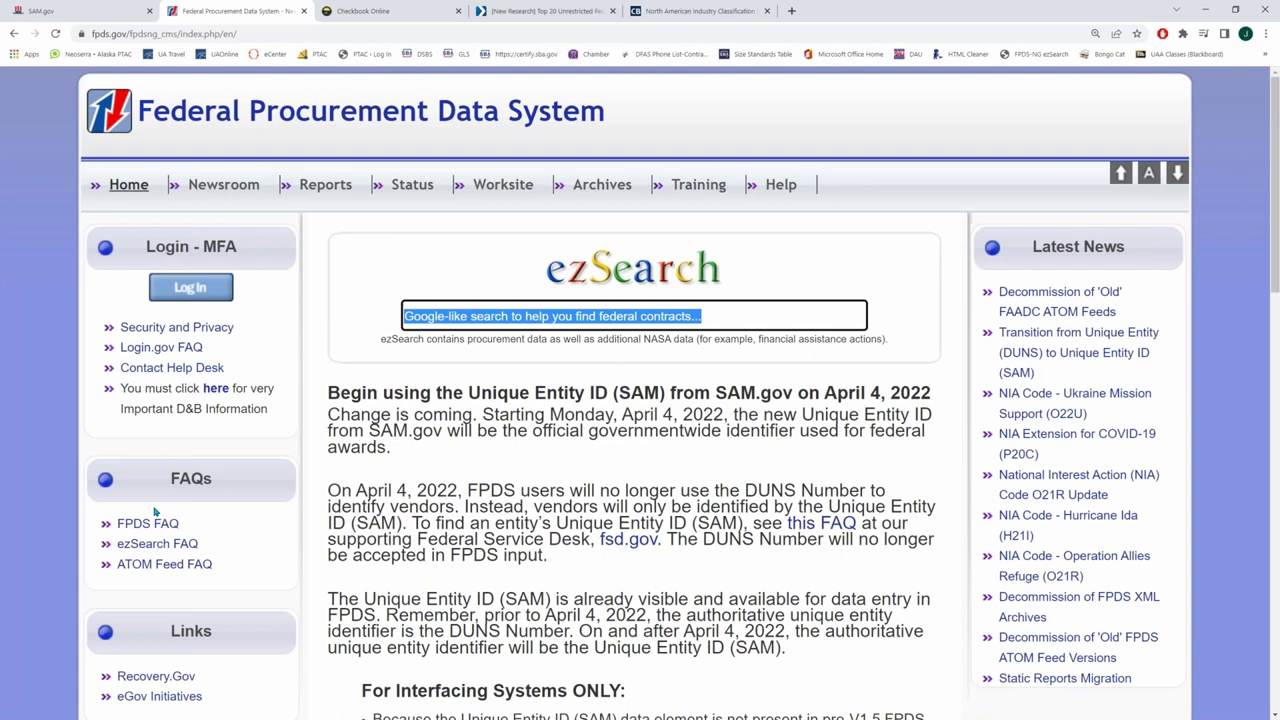
{"action": "key", "text": "ctrl+f"}
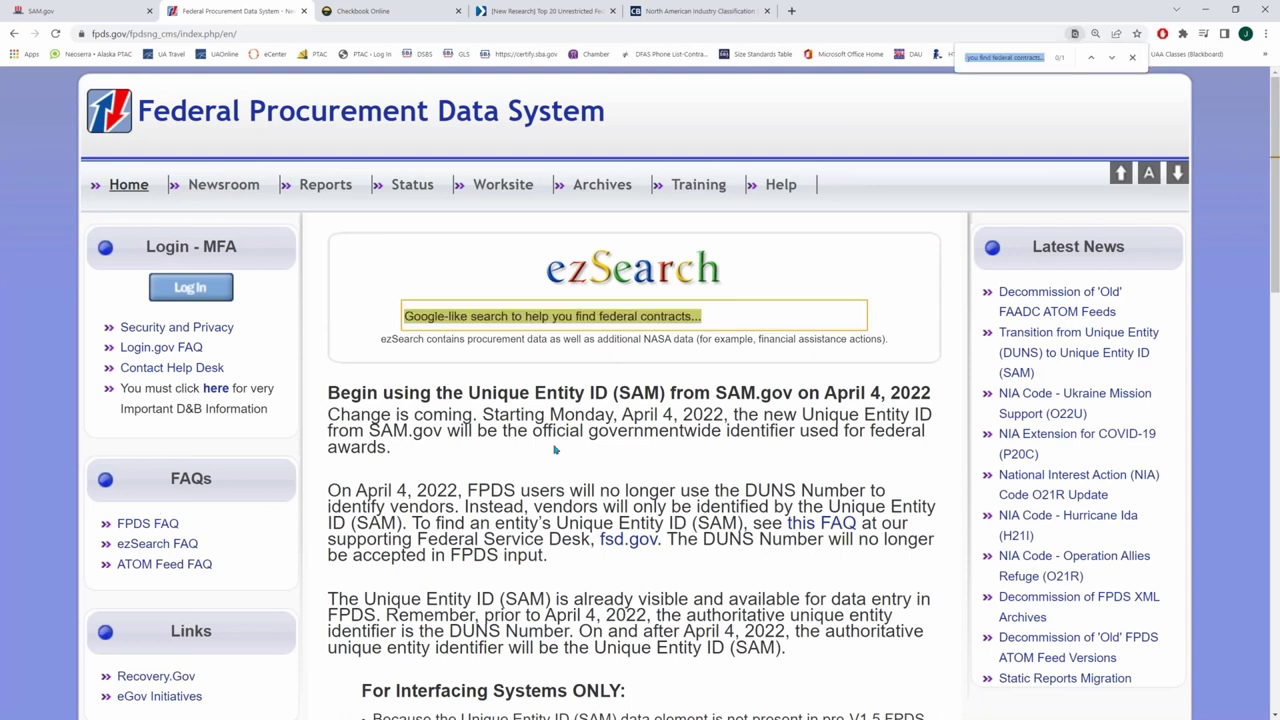
{"action": "key", "text": "BackSpace"}
{"action": "left_click", "coordinate": [730, 316]}
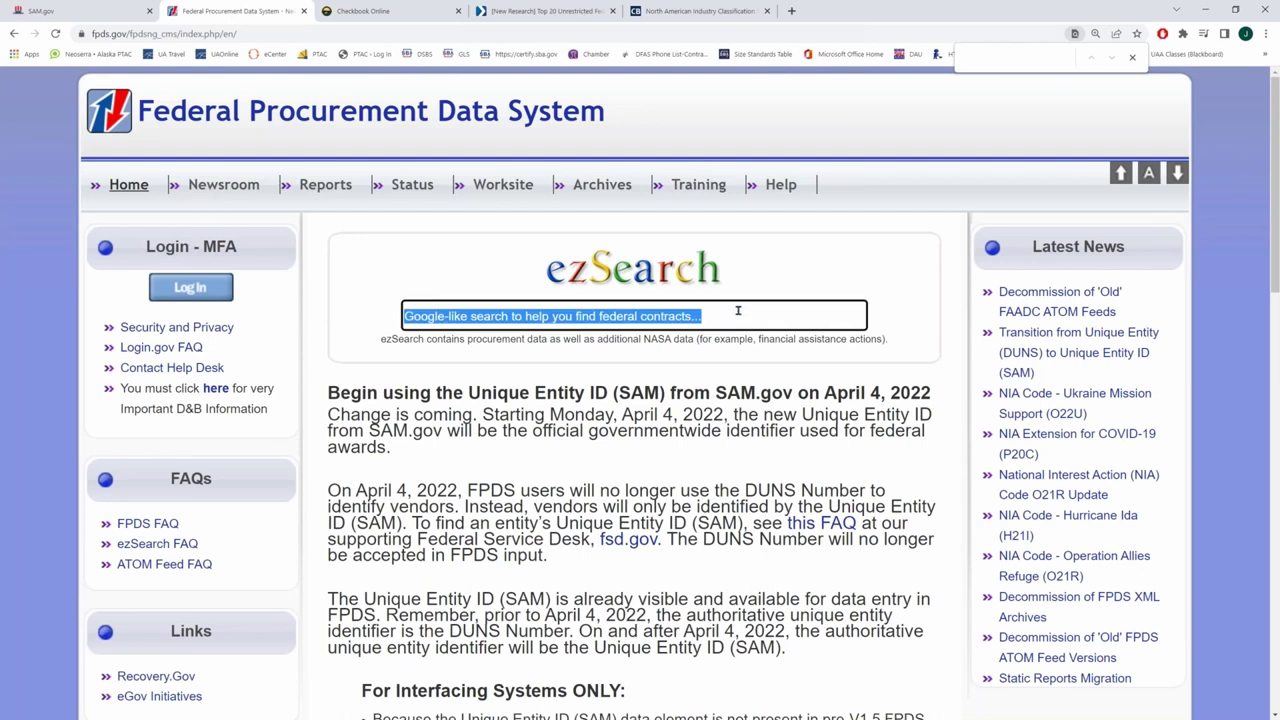
{"action": "key", "text": "BackSpace"}
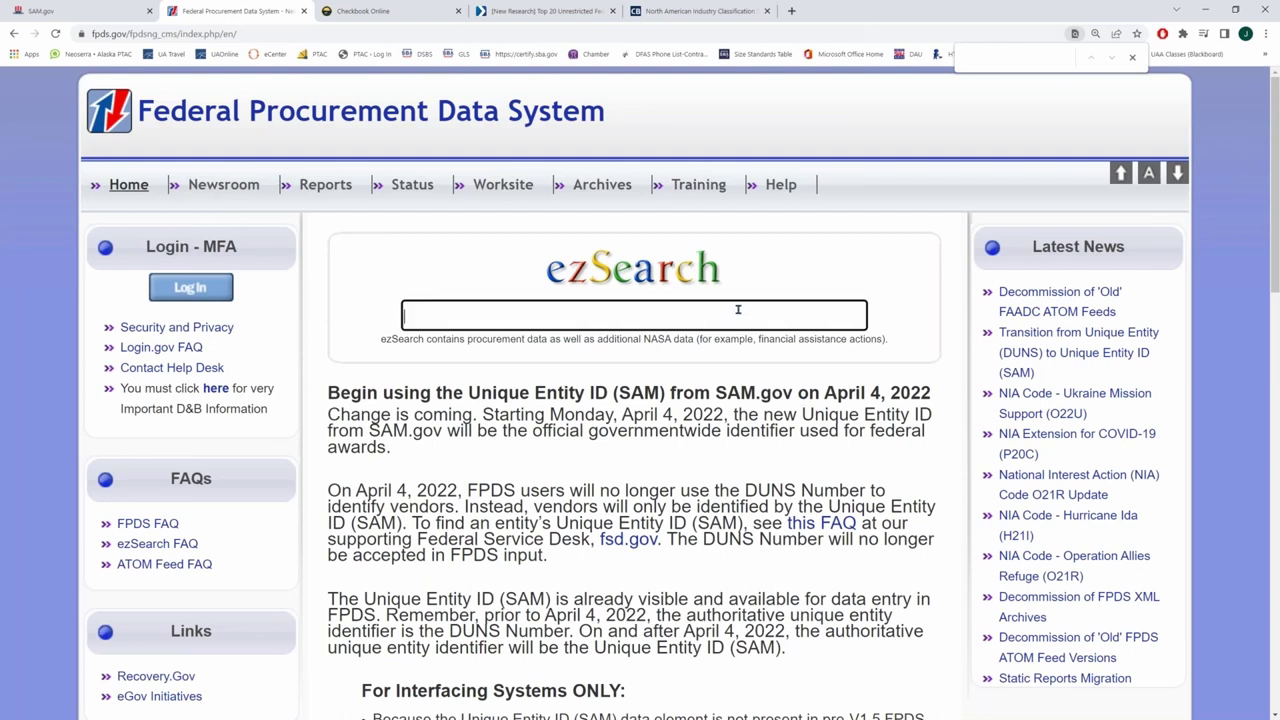
{"action": "type", "text": "334220"}
{"action": "key", "text": "Return"}
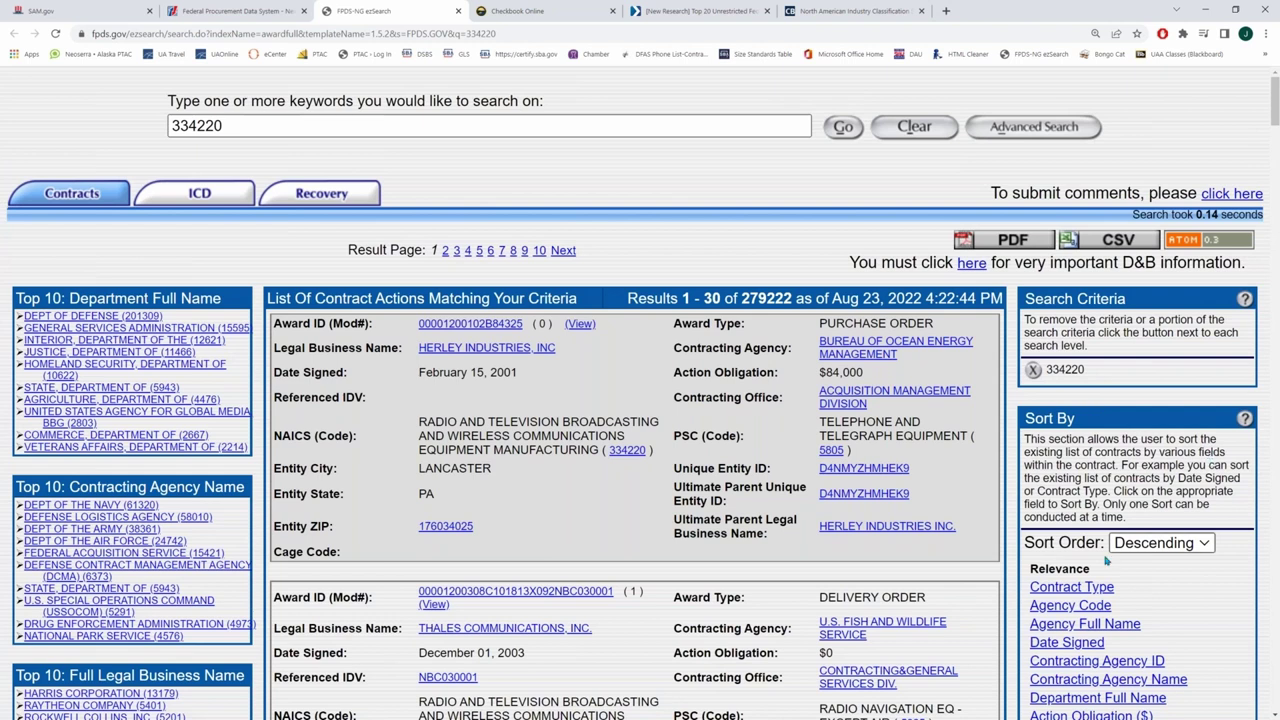
Step: Sort the 334220 contract actions by Date Signed in descending order
{"action": "double_click", "coordinate": [1030, 543]}
{"action": "left_click_drag", "start_coordinate": [1076, 543], "coordinate": [1160, 549]}
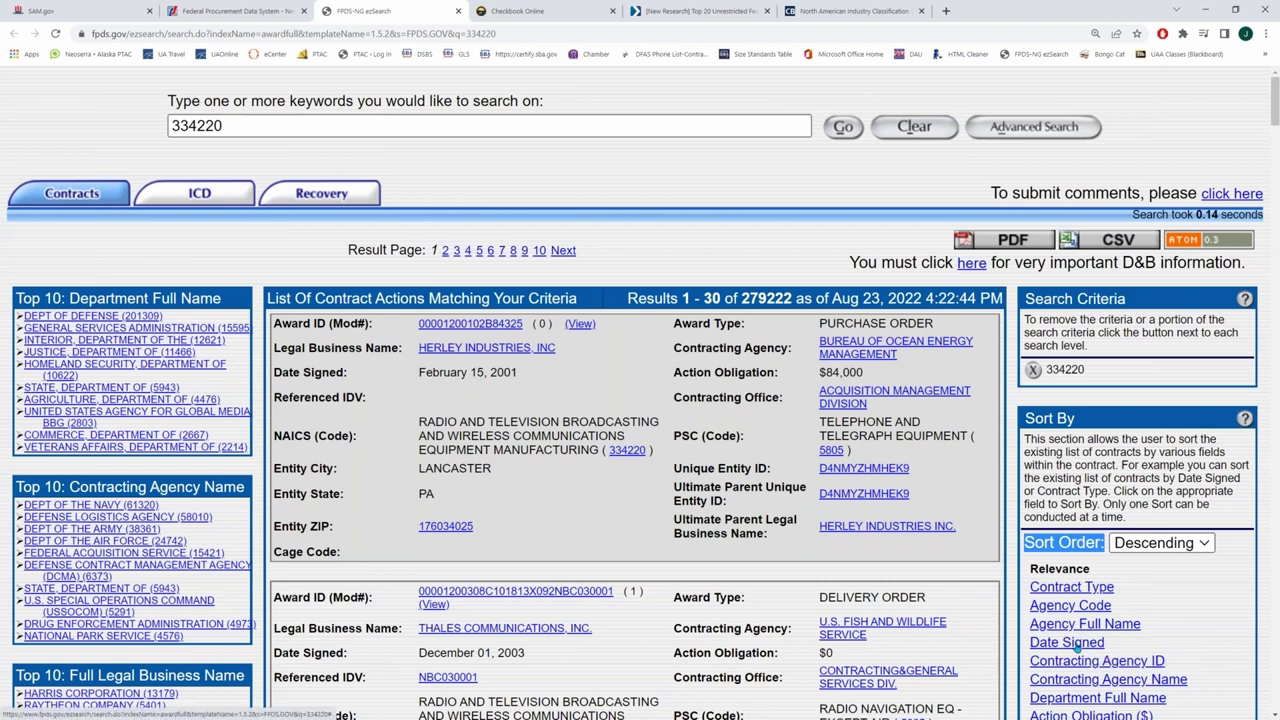
{"action": "left_click", "coordinate": [1070, 643]}
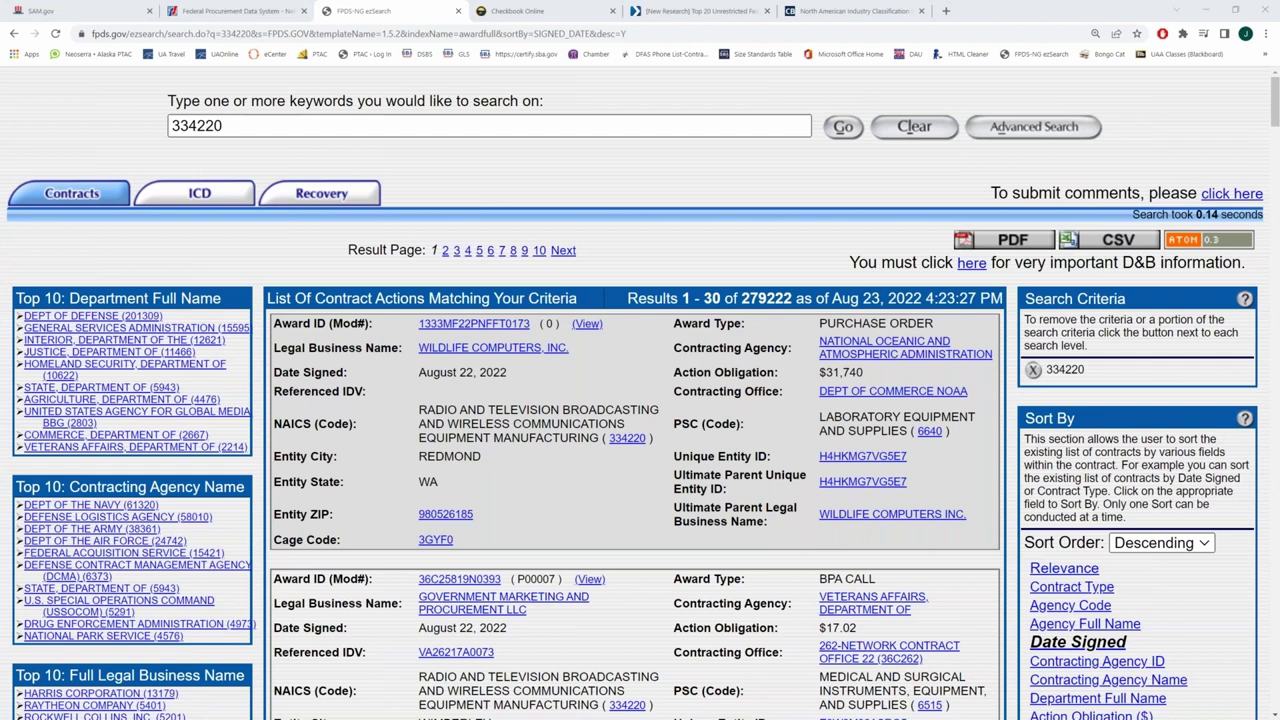
Step: Switch to SAM.gov and go back from the satellite receivers notice to the signaling search results
{"action": "left_click", "coordinate": [80, 11]}
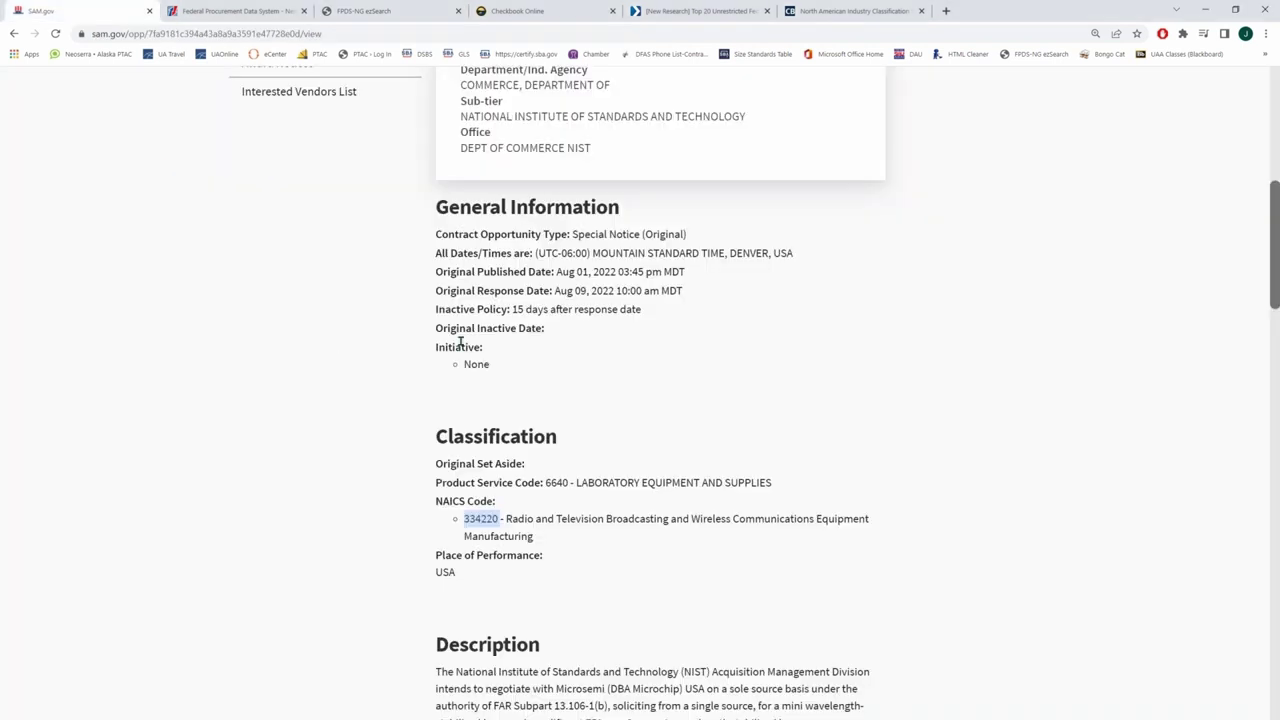
{"action": "scroll", "coordinate": [460, 342], "scroll_direction": "up", "scroll_amount": 5}
{"action": "key", "text": "alt+Left"}
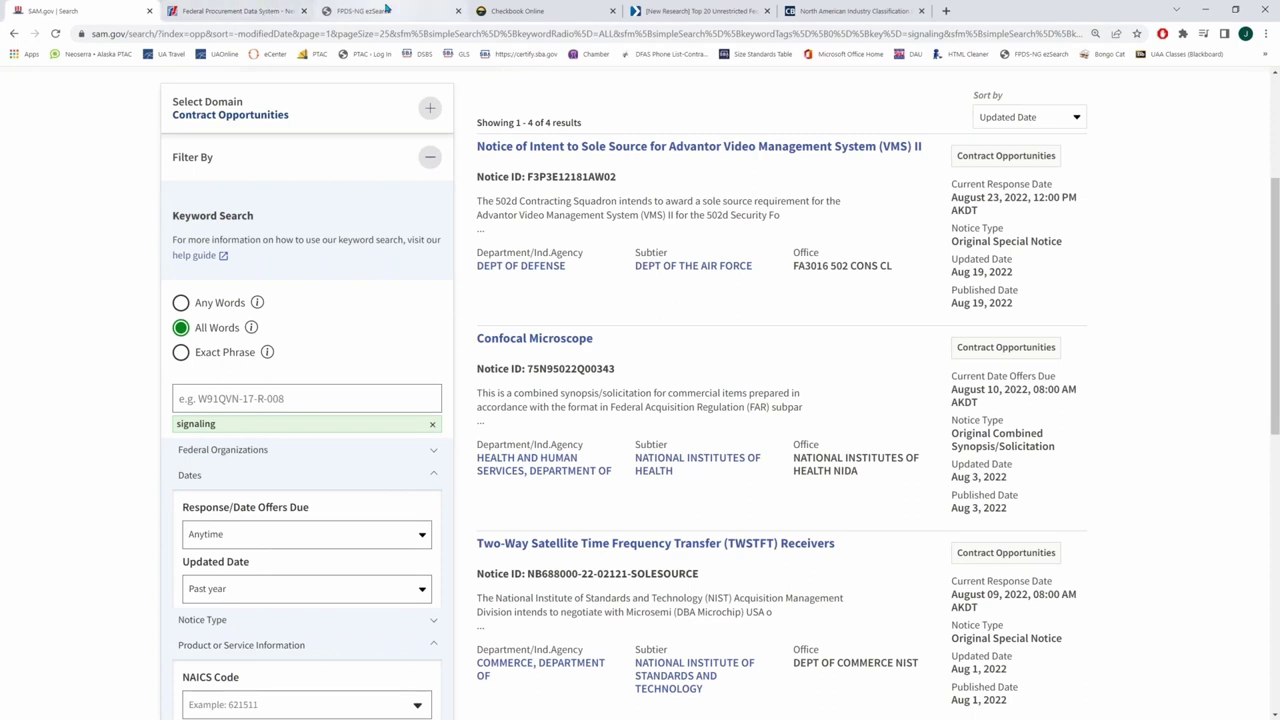
Step: Switch to the FPDS ezSearch results and examine the PSC code of the first contract action
{"action": "left_click", "coordinate": [386, 9]}
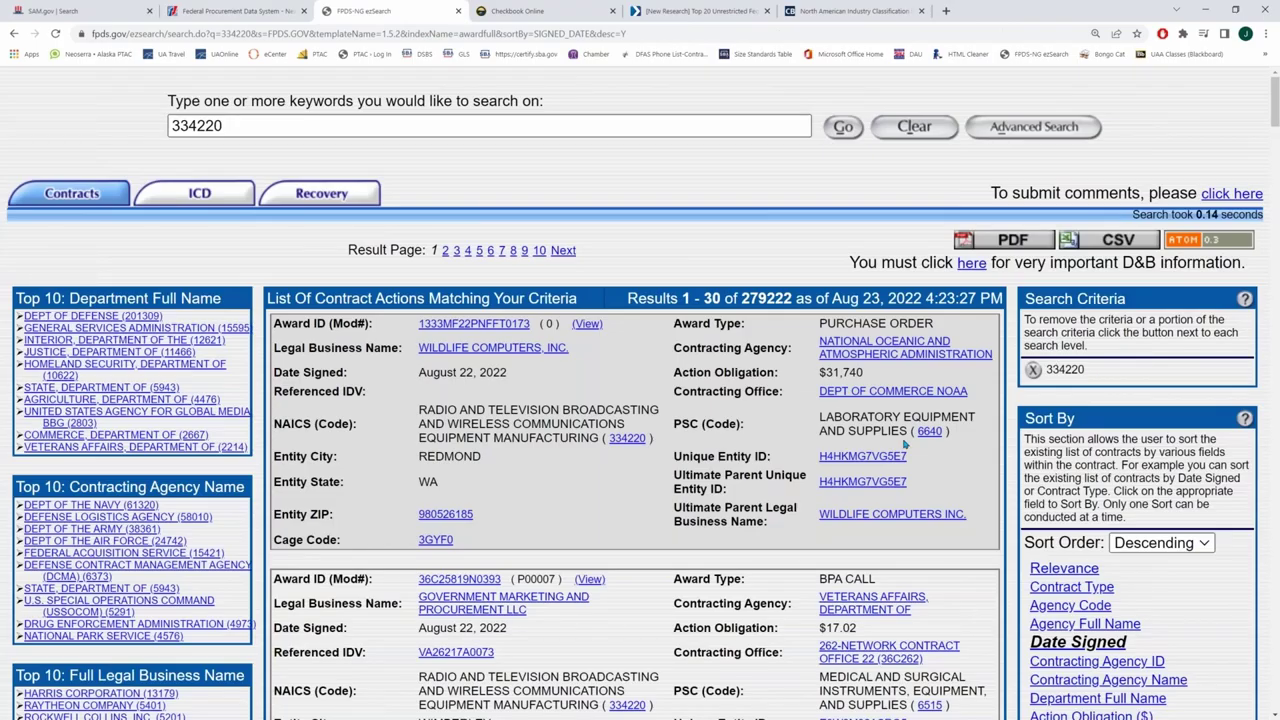
{"action": "left_click_drag", "start_coordinate": [673, 424], "coordinate": [752, 434]}
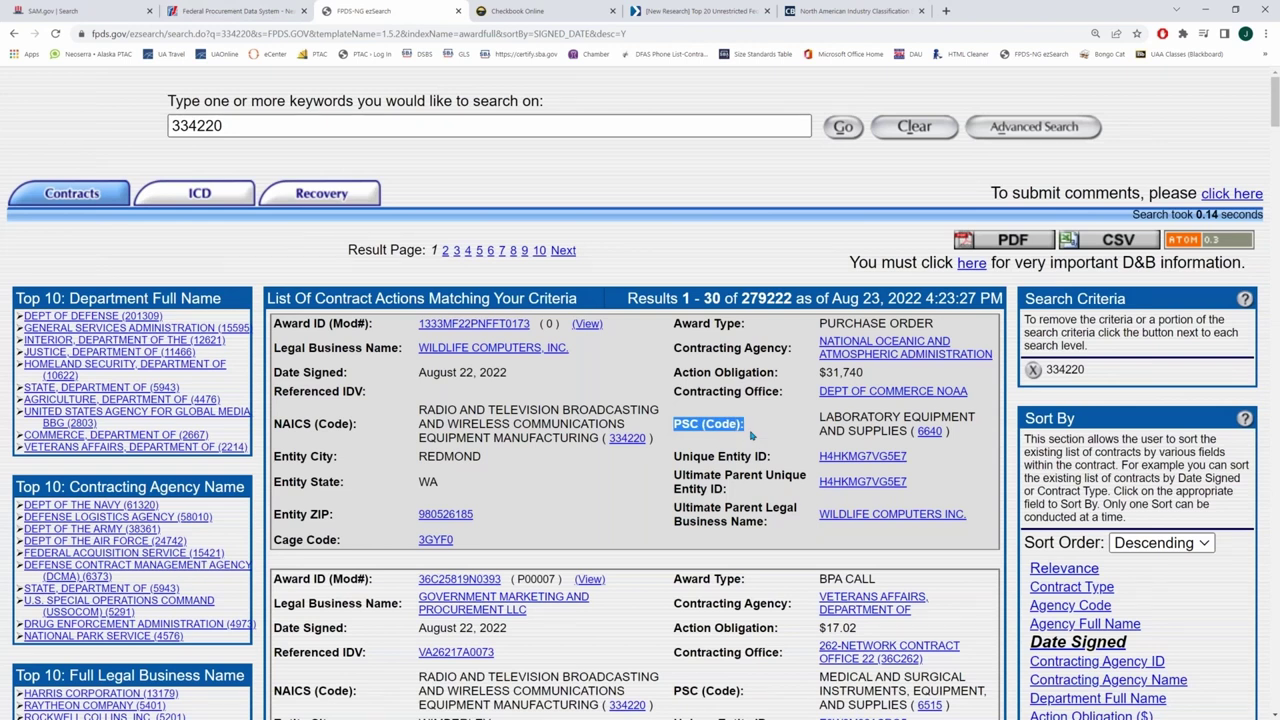
{"action": "left_click", "coordinate": [258, 10]}
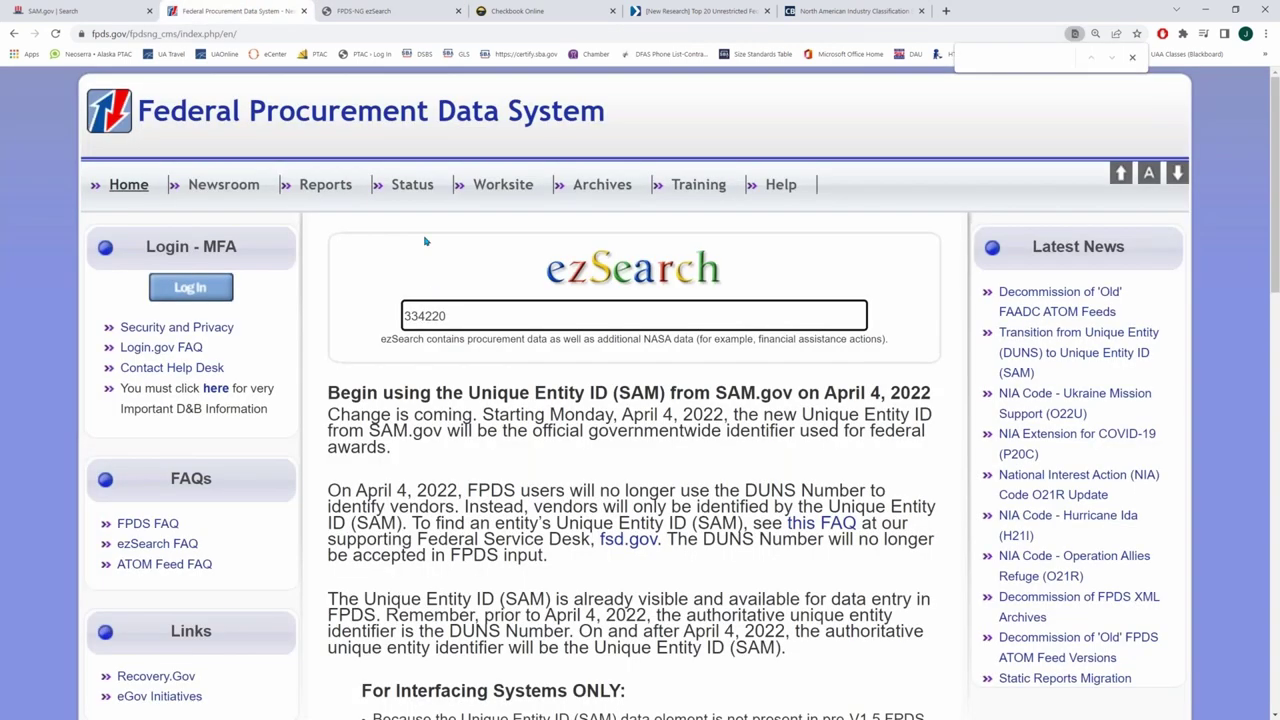
Step: Return to SAM.gov, reopen the Two-Way Satellite Time Frequency Transfer Receivers notice and highlight its Product Service Code
{"action": "left_click", "coordinate": [38, 8]}
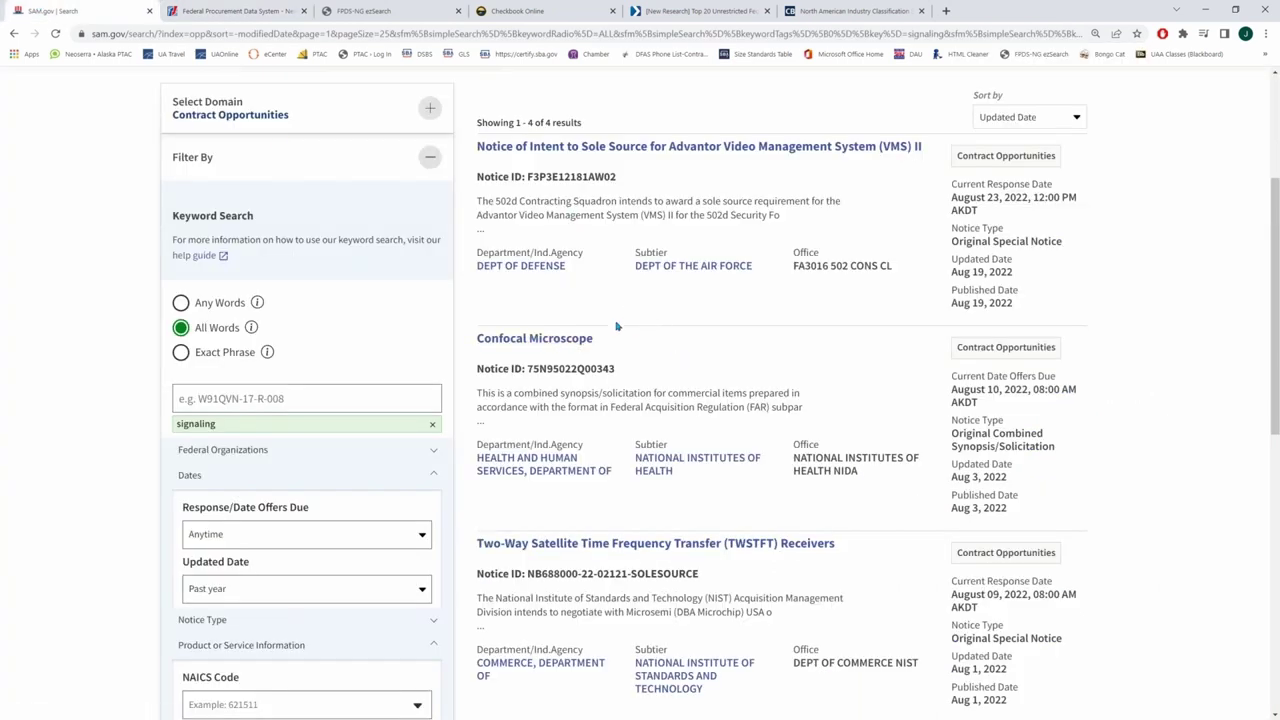
{"action": "left_click", "coordinate": [657, 545]}
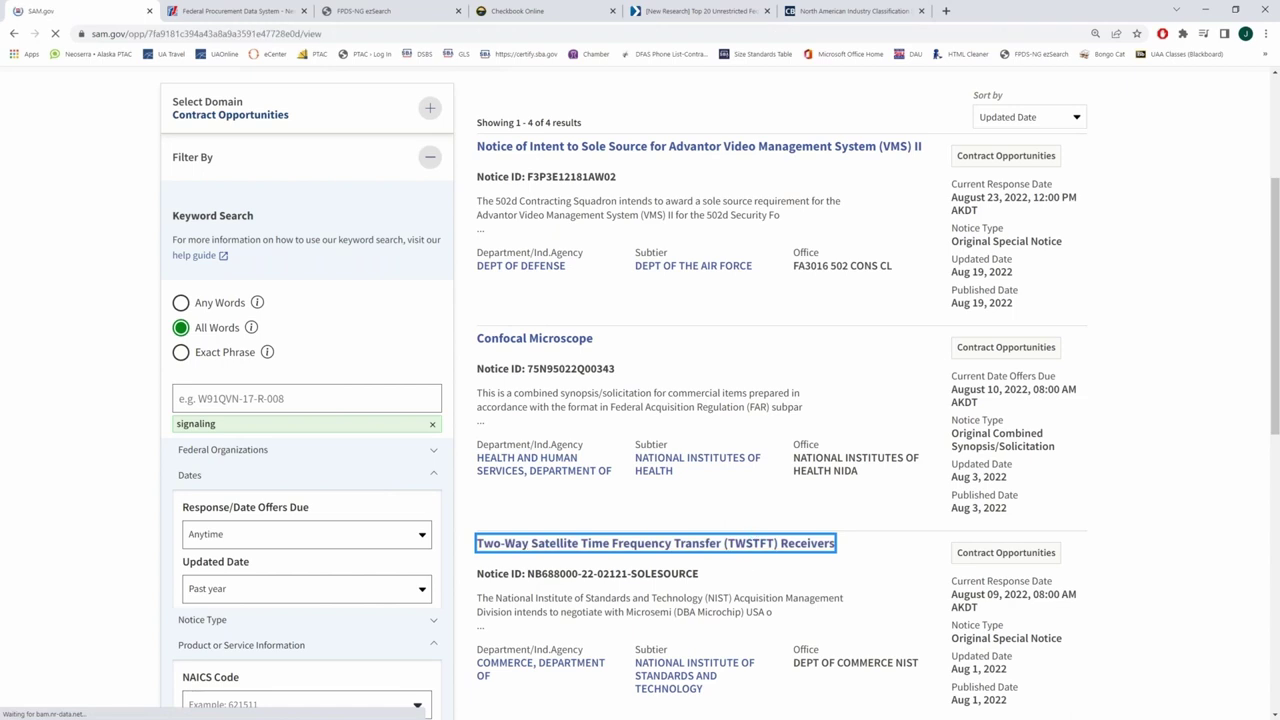
{"action": "scroll", "coordinate": [742, 522], "scroll_direction": "down", "scroll_amount": 5}
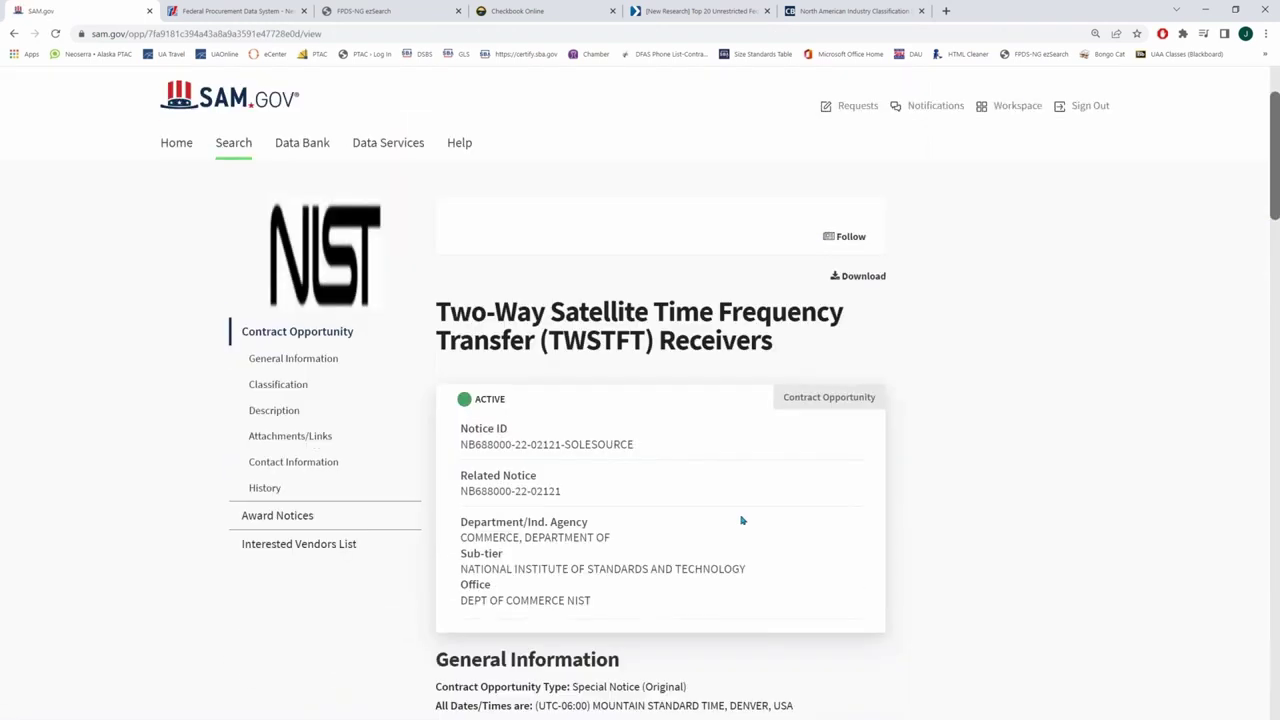
{"action": "scroll", "coordinate": [740, 516], "scroll_direction": "down", "scroll_amount": 3}
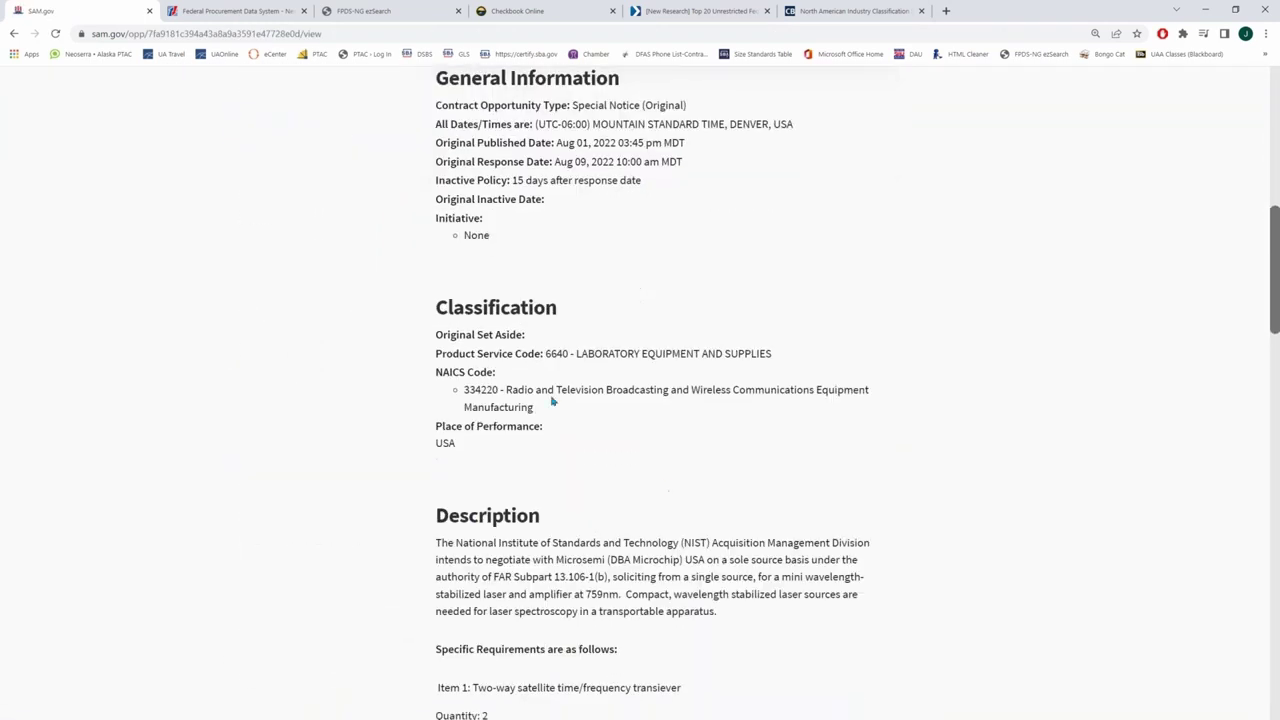
{"action": "left_click_drag", "start_coordinate": [546, 354], "coordinate": [783, 373]}
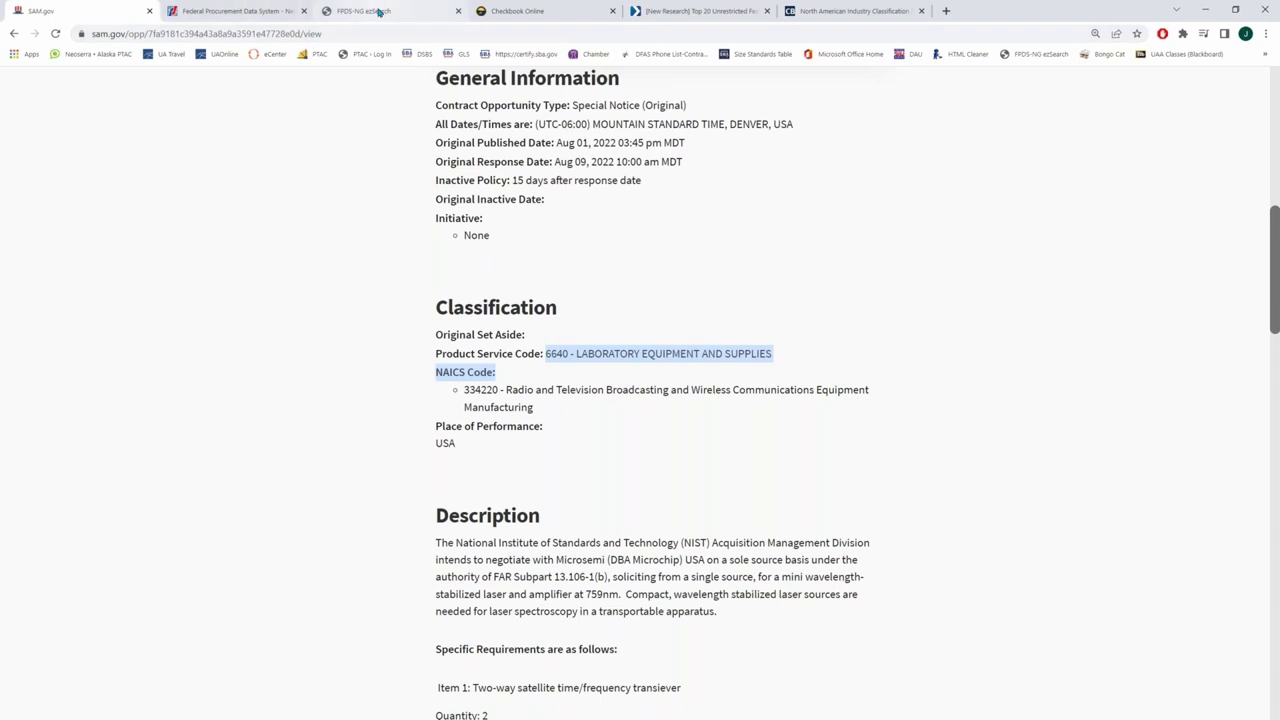
Step: Switch to the FPDS ezSearch results and examine the search criteria and the PSC codes of the second and third contract actions
{"action": "left_click", "coordinate": [370, 11]}
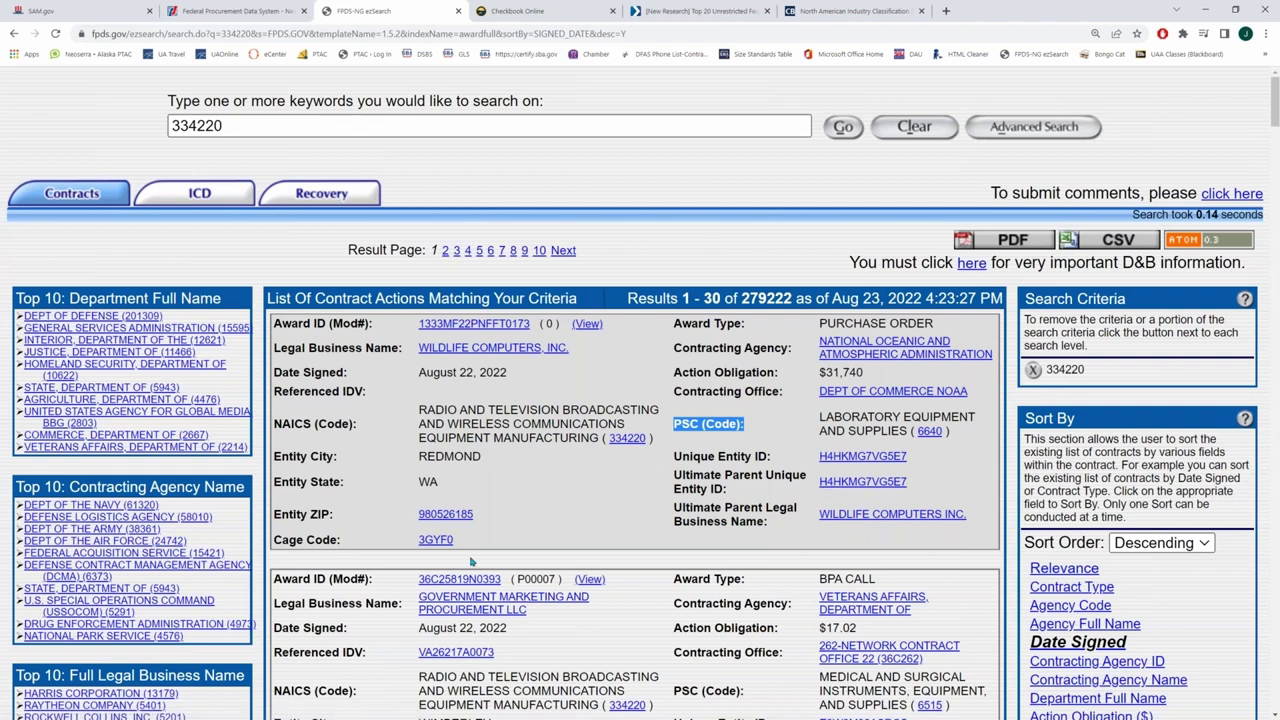
{"action": "left_click_drag", "start_coordinate": [1100, 372], "coordinate": [1022, 373]}
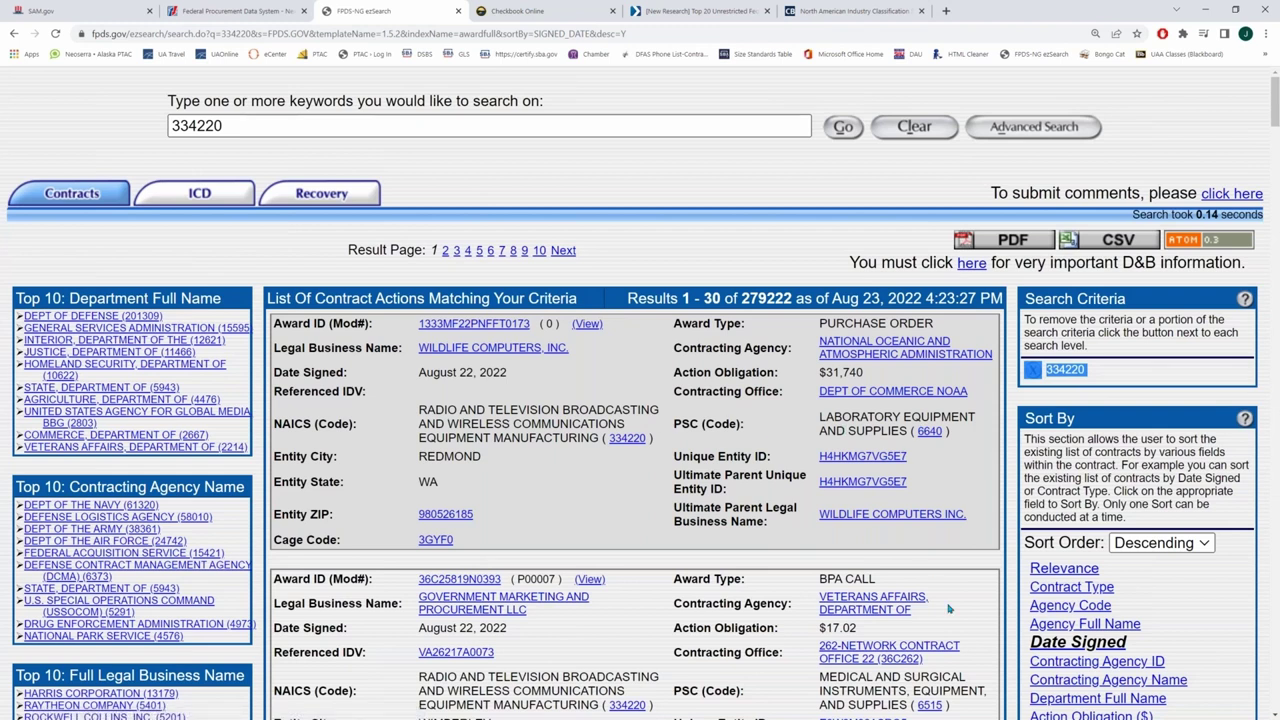
{"action": "scroll", "coordinate": [949, 609], "scroll_direction": "down", "scroll_amount": 1}
{"action": "scroll", "coordinate": [949, 609], "scroll_direction": "down", "scroll_amount": 2}
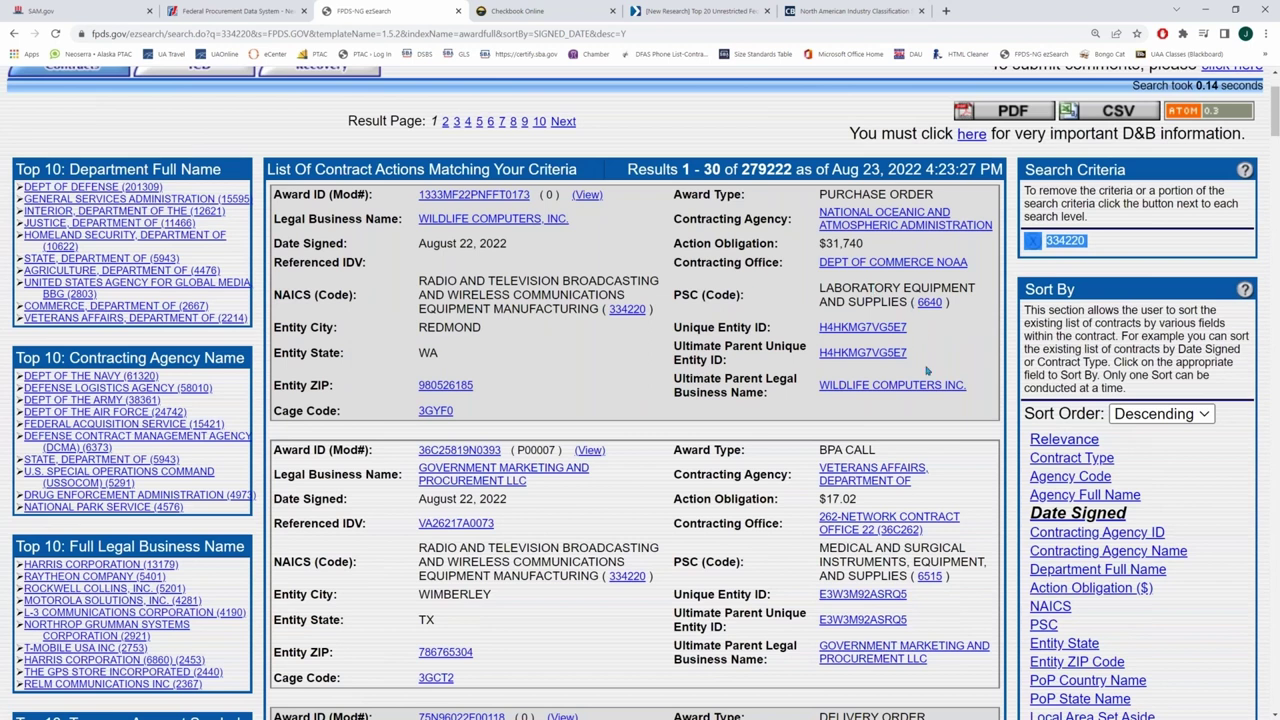
{"action": "left_click_drag", "start_coordinate": [829, 548], "coordinate": [897, 566]}
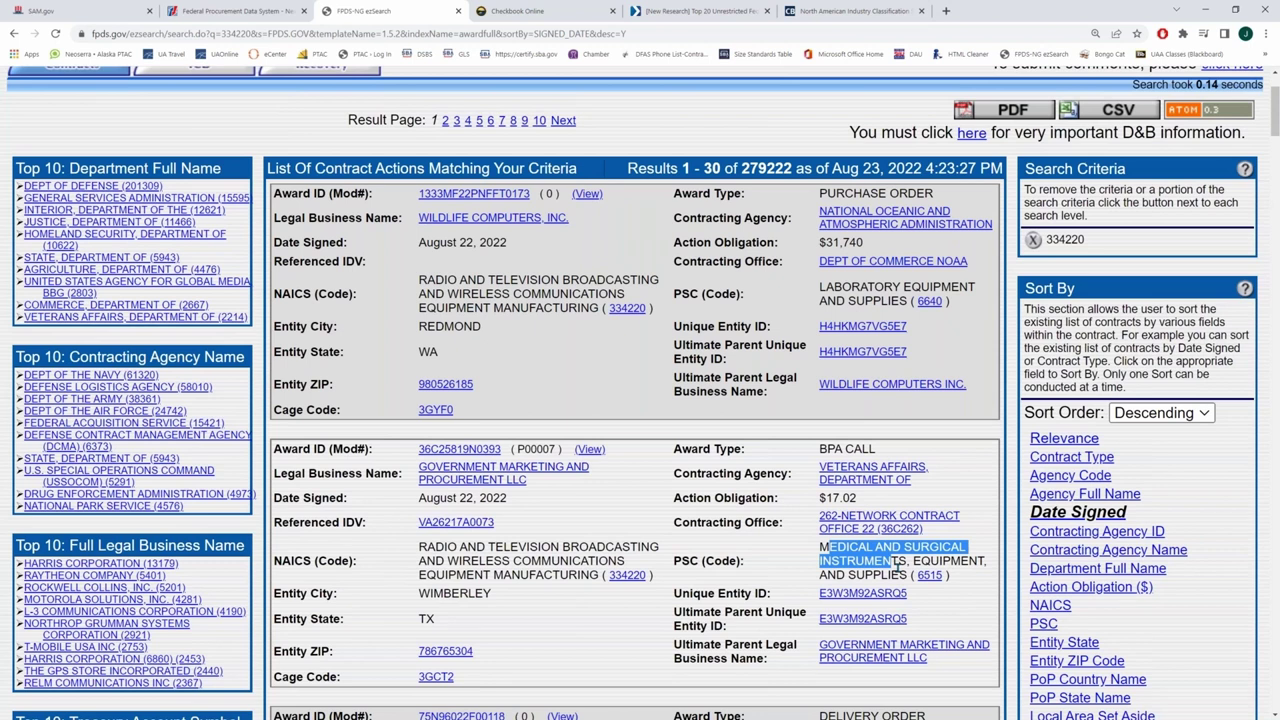
{"action": "scroll", "coordinate": [899, 566], "scroll_direction": "down", "scroll_amount": 2}
{"action": "left_click_drag", "start_coordinate": [829, 636], "coordinate": [934, 640]}
{"action": "scroll", "coordinate": [934, 640], "scroll_direction": "down", "scroll_amount": 1}
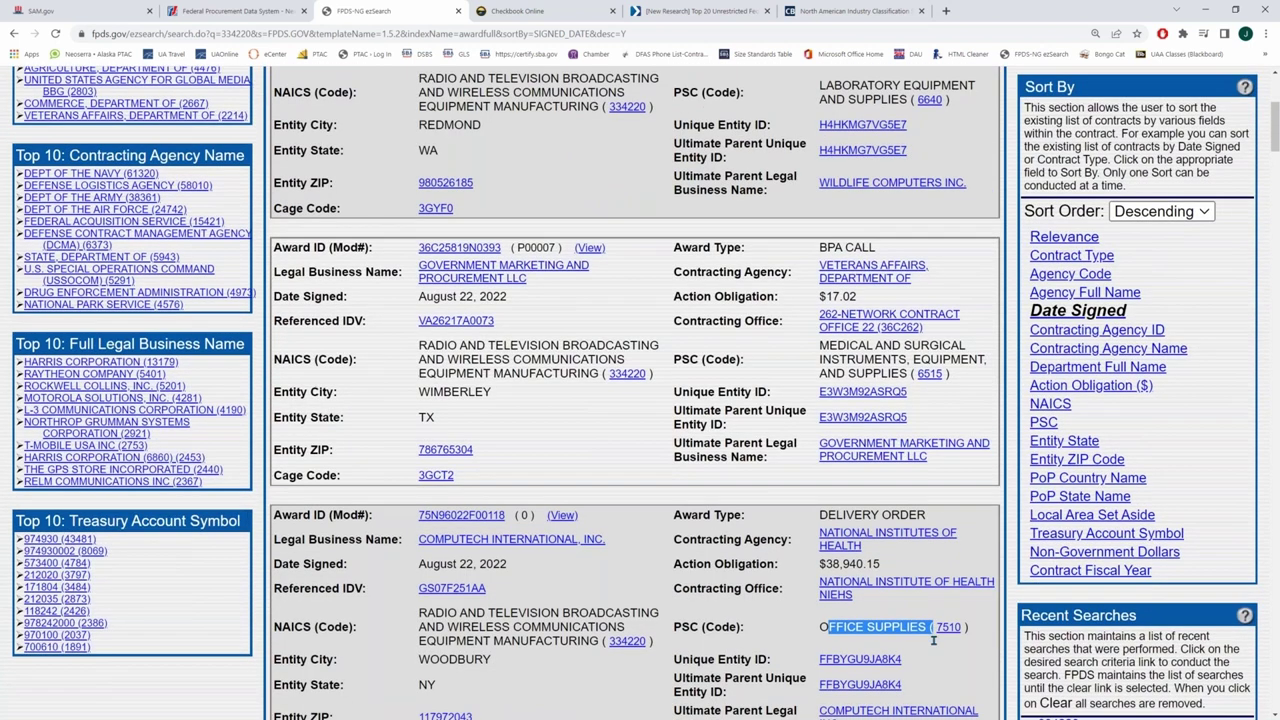
Step: Examine the PSC codes and descriptions of the fourth and fifth contract actions, for Evideon and Arrow Micro Corp
{"action": "scroll", "coordinate": [934, 640], "scroll_direction": "down", "scroll_amount": 4}
{"action": "left_click_drag", "start_coordinate": [836, 505], "coordinate": [887, 532]}
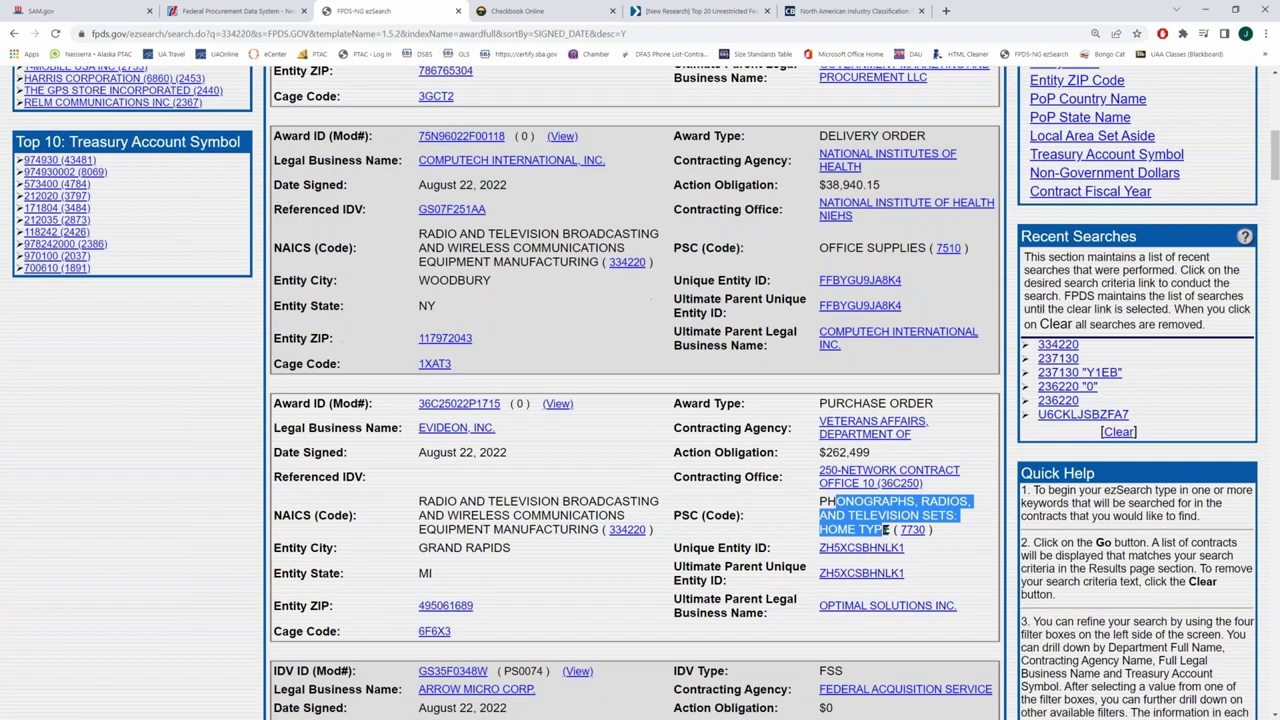
{"action": "scroll", "coordinate": [886, 532], "scroll_direction": "down", "scroll_amount": 2}
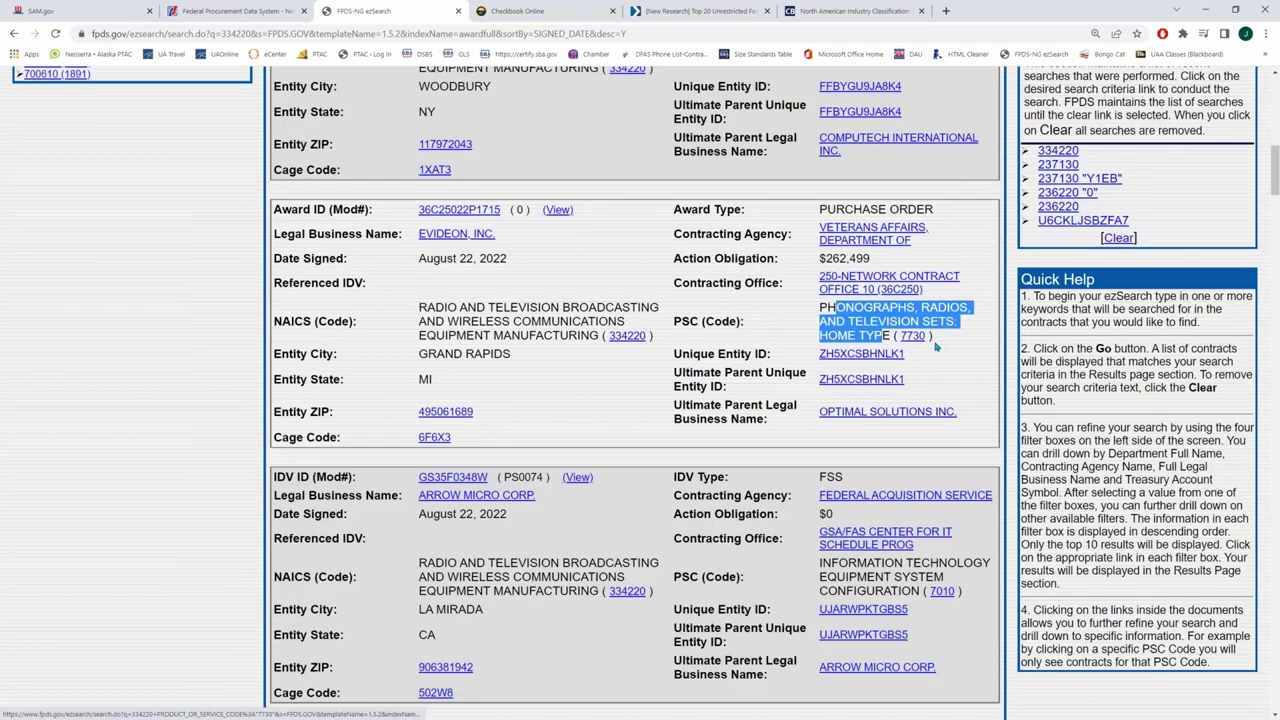
{"action": "left_click", "coordinate": [937, 345]}
{"action": "left_click_drag", "start_coordinate": [937, 345], "coordinate": [899, 346]}
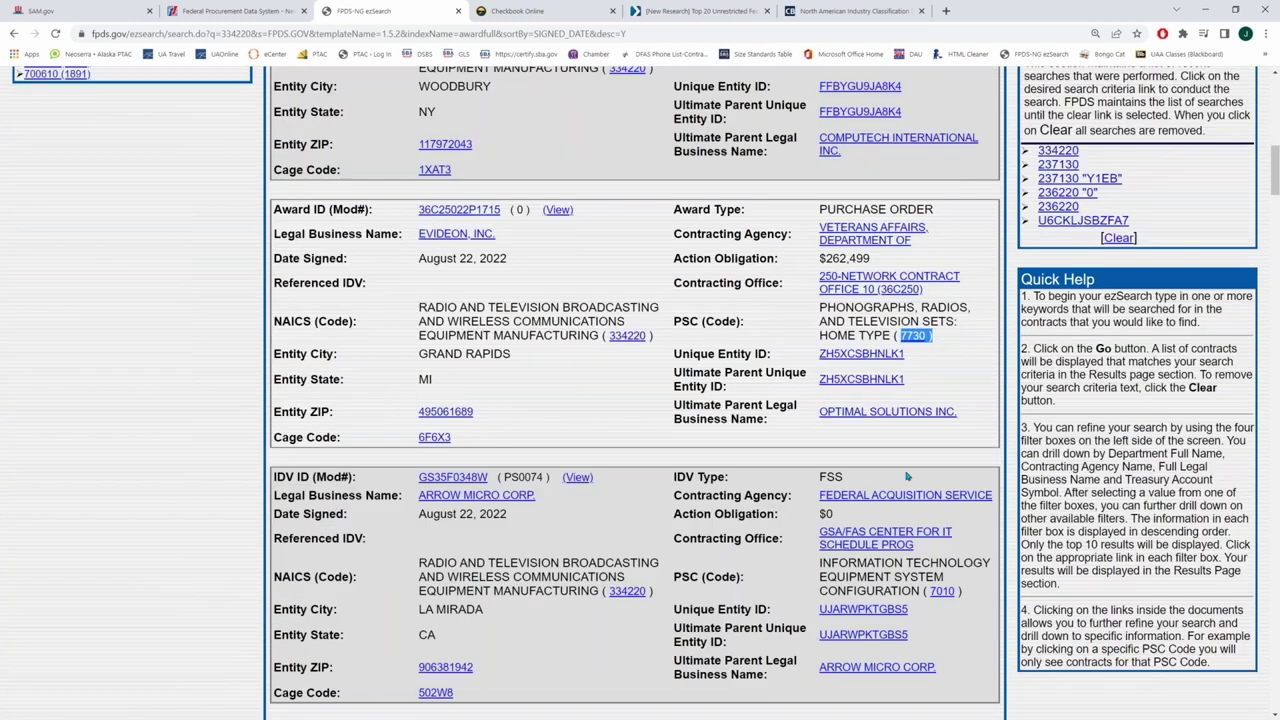
{"action": "scroll", "coordinate": [918, 503], "scroll_direction": "down", "scroll_amount": 1}
{"action": "scroll", "coordinate": [918, 503], "scroll_direction": "down", "scroll_amount": 3}
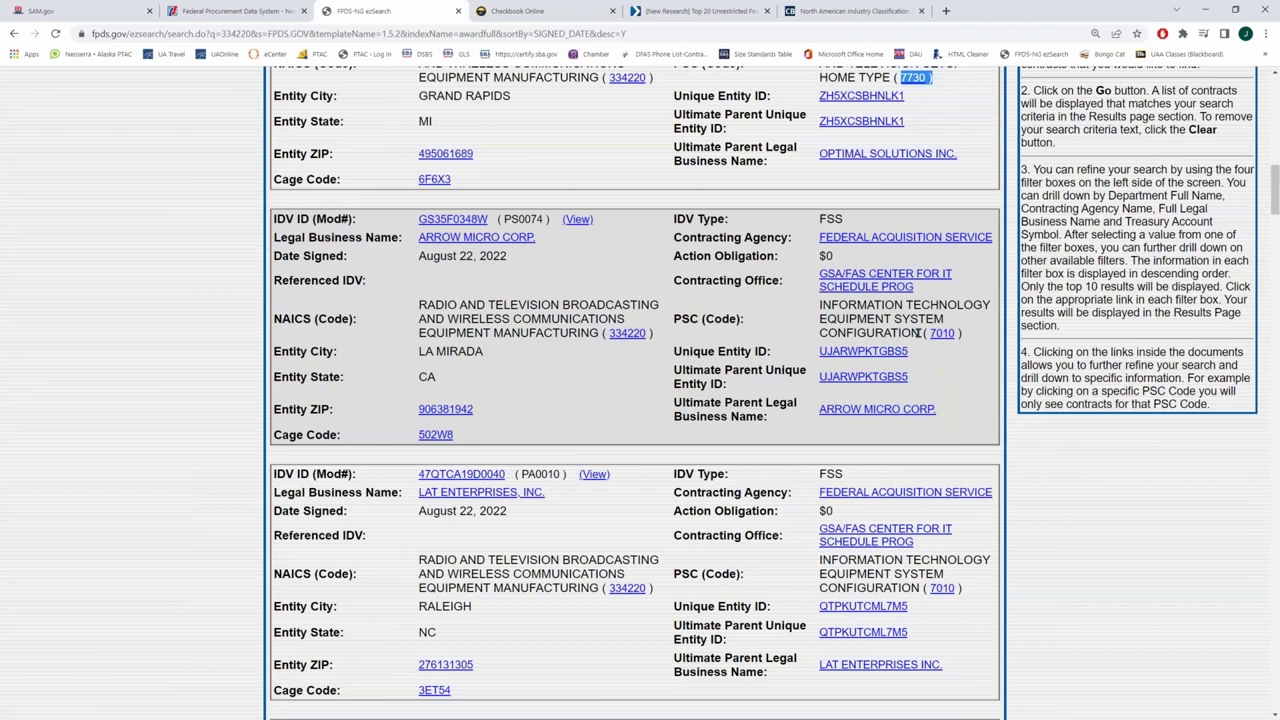
{"action": "left_click_drag", "start_coordinate": [918, 333], "coordinate": [815, 313]}
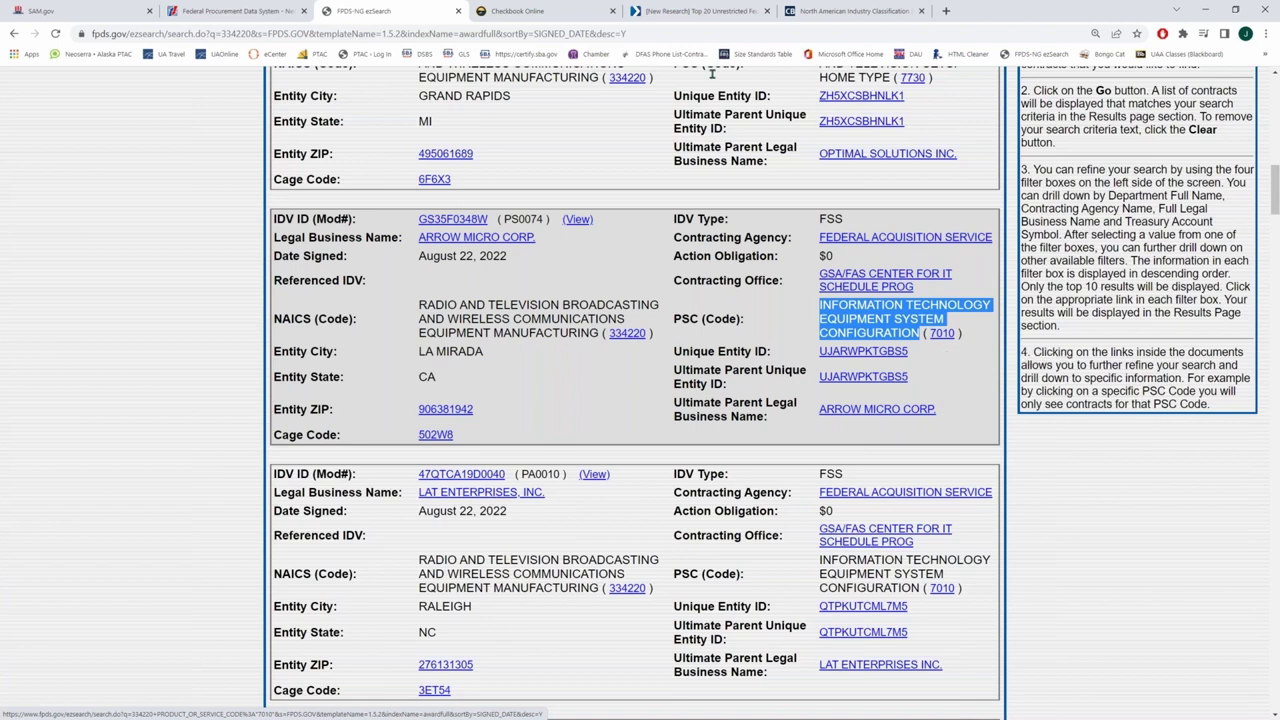
Step: Switch to SAM.gov and return from the open notice to the signaling search results and their filters
{"action": "left_click", "coordinate": [40, 11]}
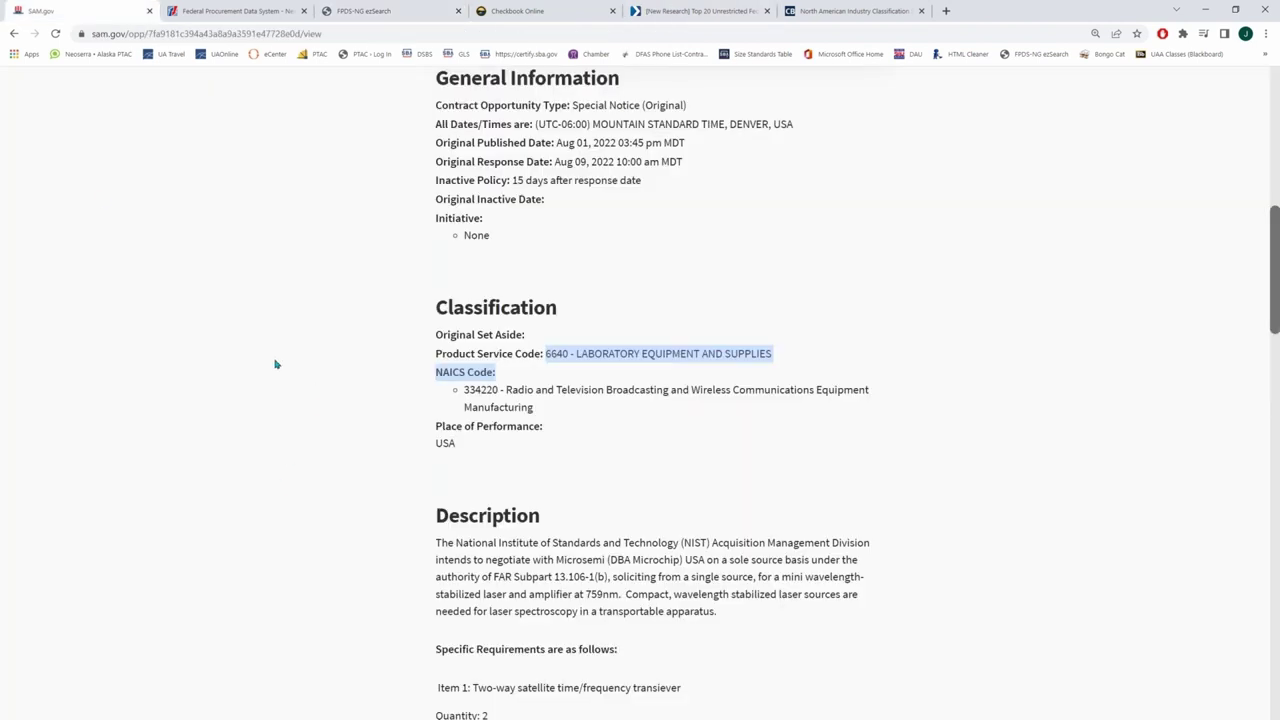
{"action": "left_click", "coordinate": [14, 33]}
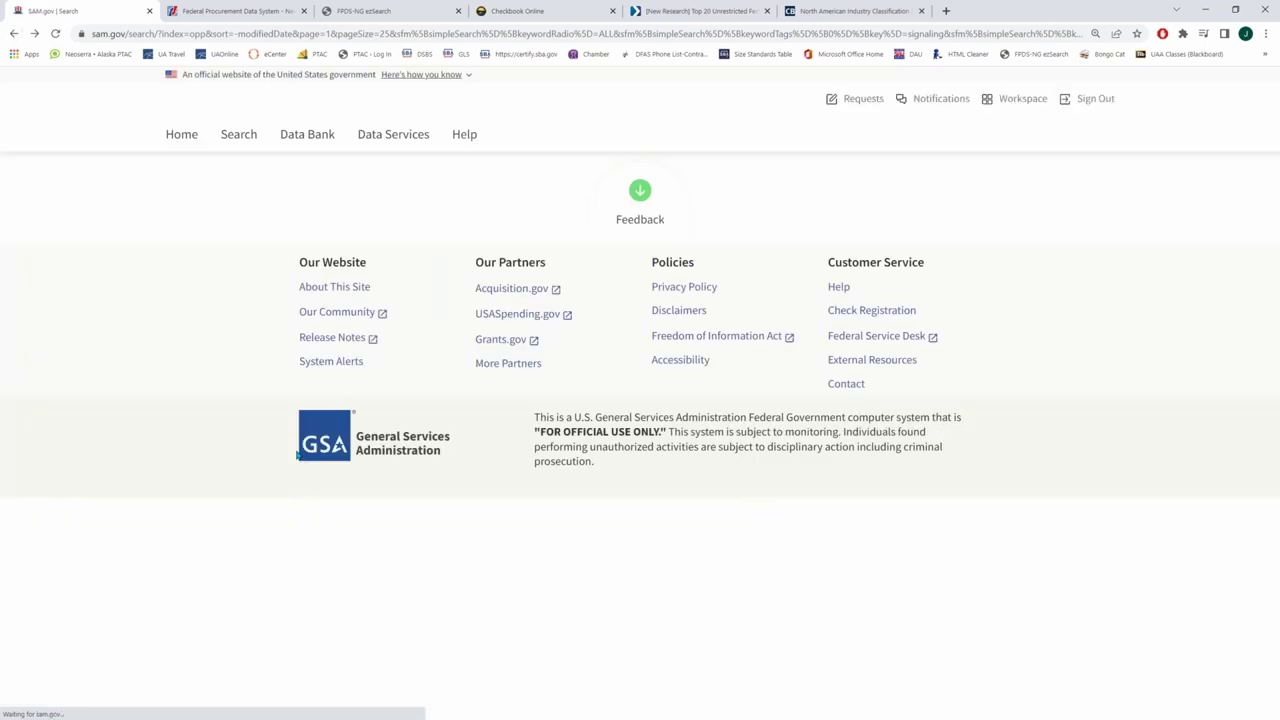
{"action": "scroll", "coordinate": [297, 449], "scroll_direction": "down", "scroll_amount": 5}
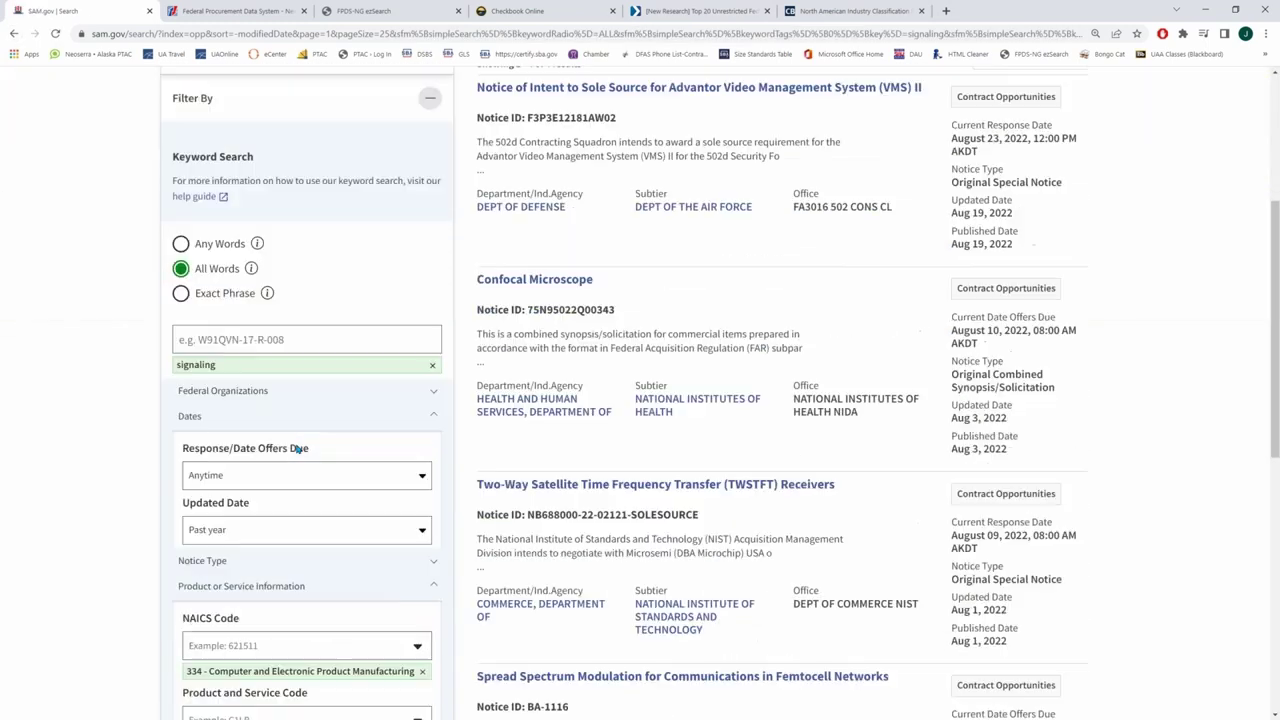
Step: Add the NAICS code filter 3342 - Communications Equipment Manufacturing to the signaling search
{"action": "left_click", "coordinate": [283, 383]}
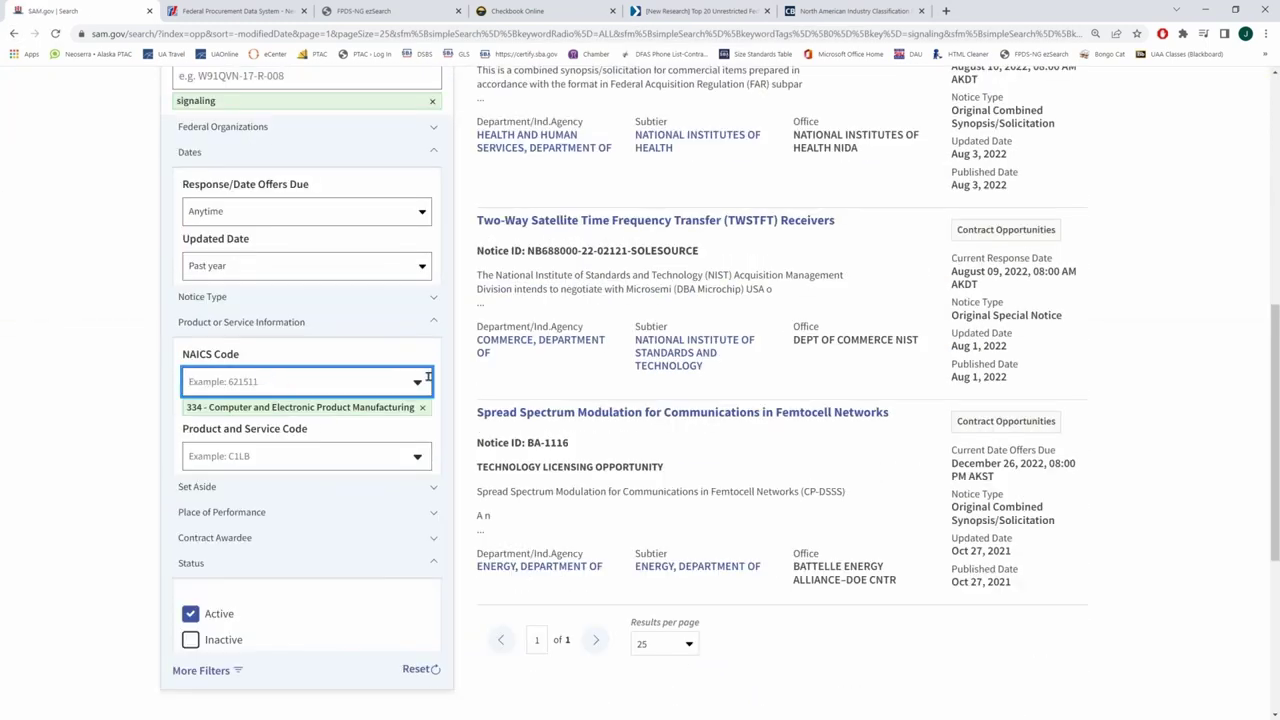
{"action": "left_click", "coordinate": [372, 381]}
{"action": "type", "text": "334"}
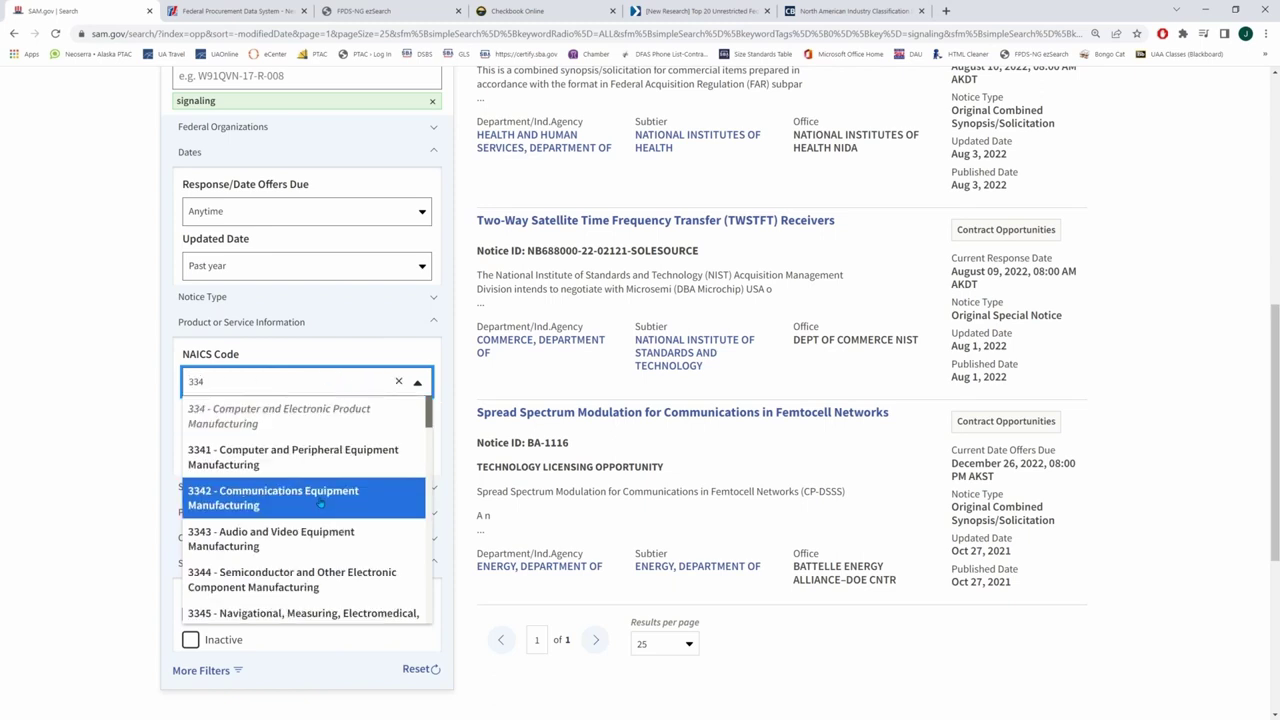
{"action": "left_click", "coordinate": [318, 498]}
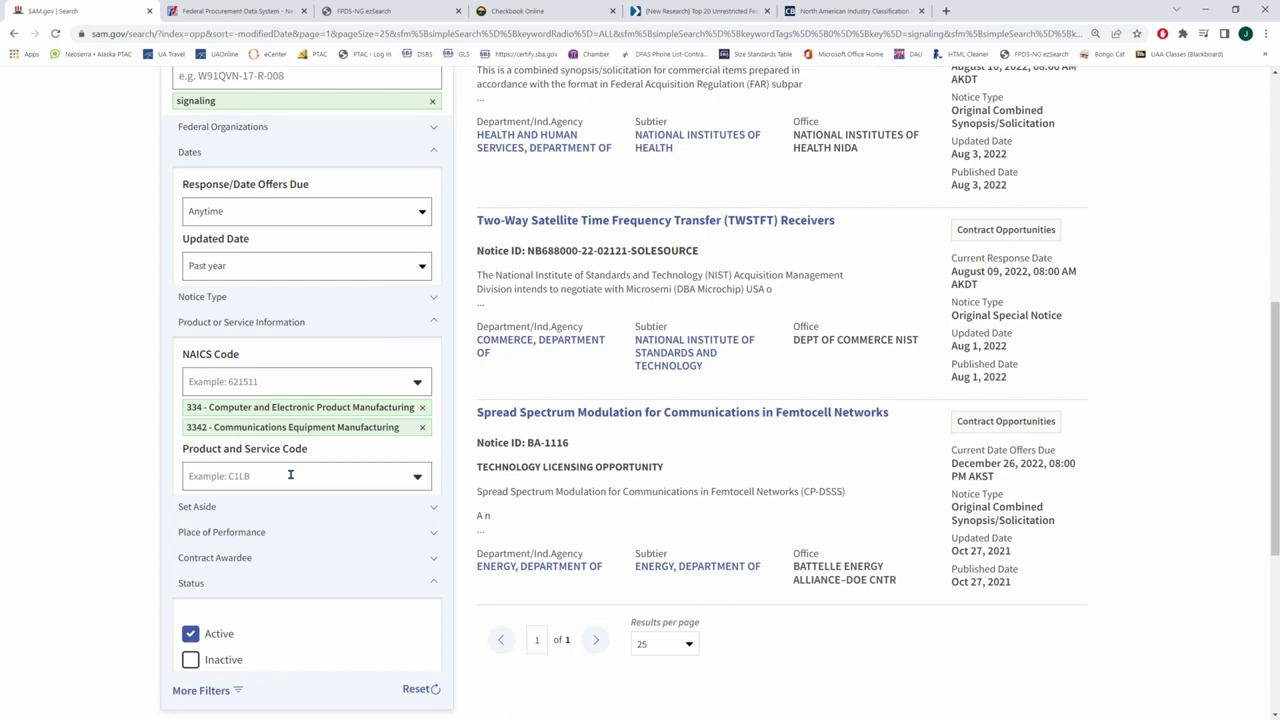
Step: Add the product and service code filter 71 - Furniture to the search
{"action": "left_click_drag", "start_coordinate": [182, 449], "coordinate": [296, 462]}
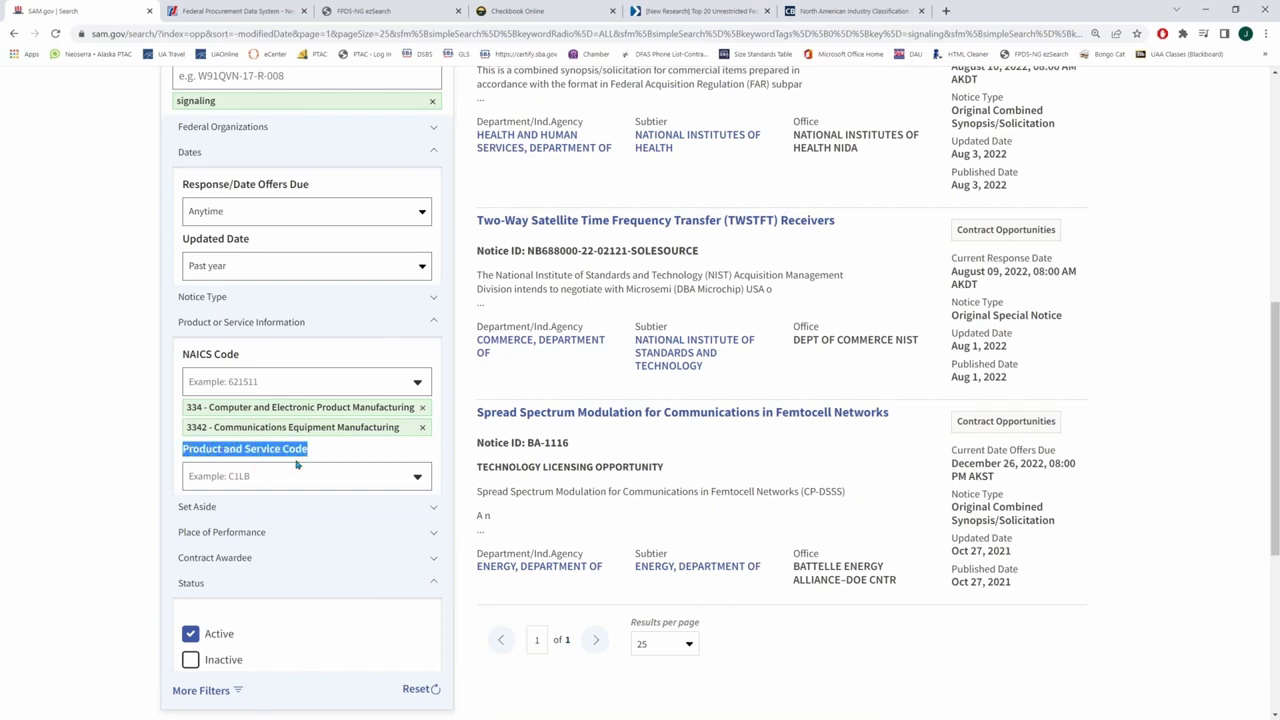
{"action": "left_click", "coordinate": [240, 478]}
{"action": "type", "text": "66"}
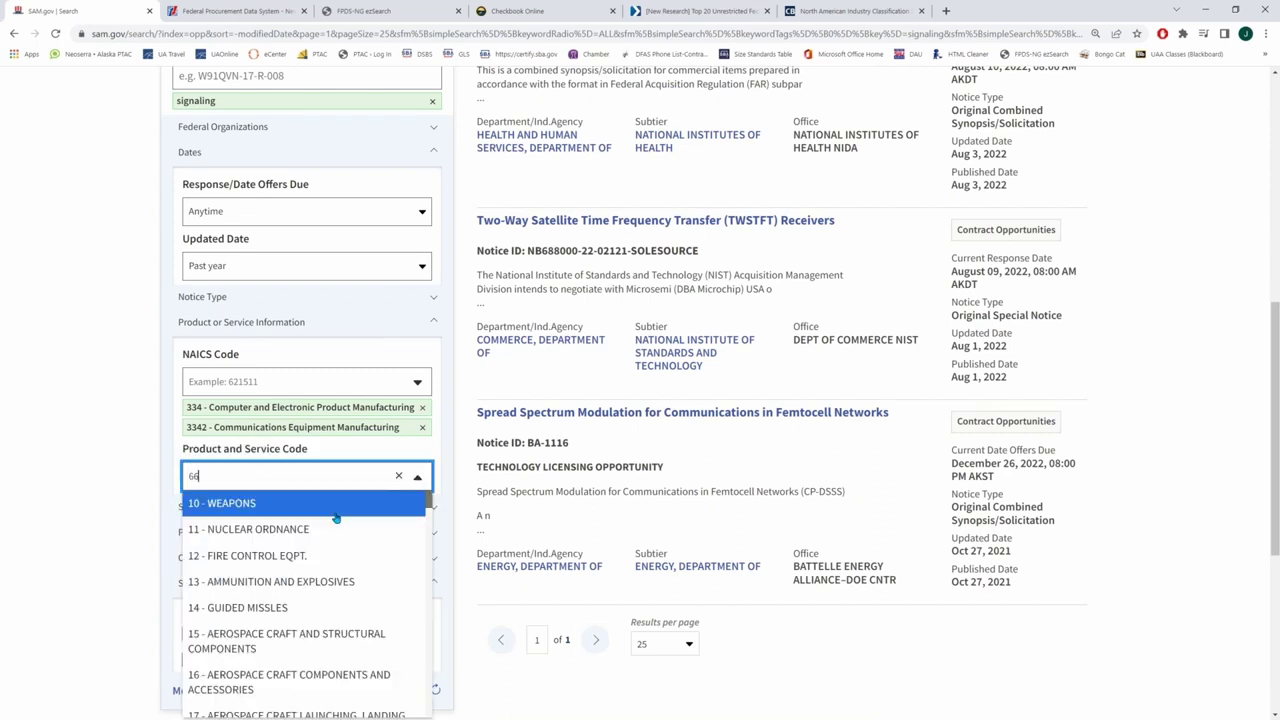
{"action": "key", "text": "BackSpace"}
{"action": "key", "text": "BackSpace"}
{"action": "type", "text": "71"}
{"action": "left_click", "coordinate": [335, 529]}
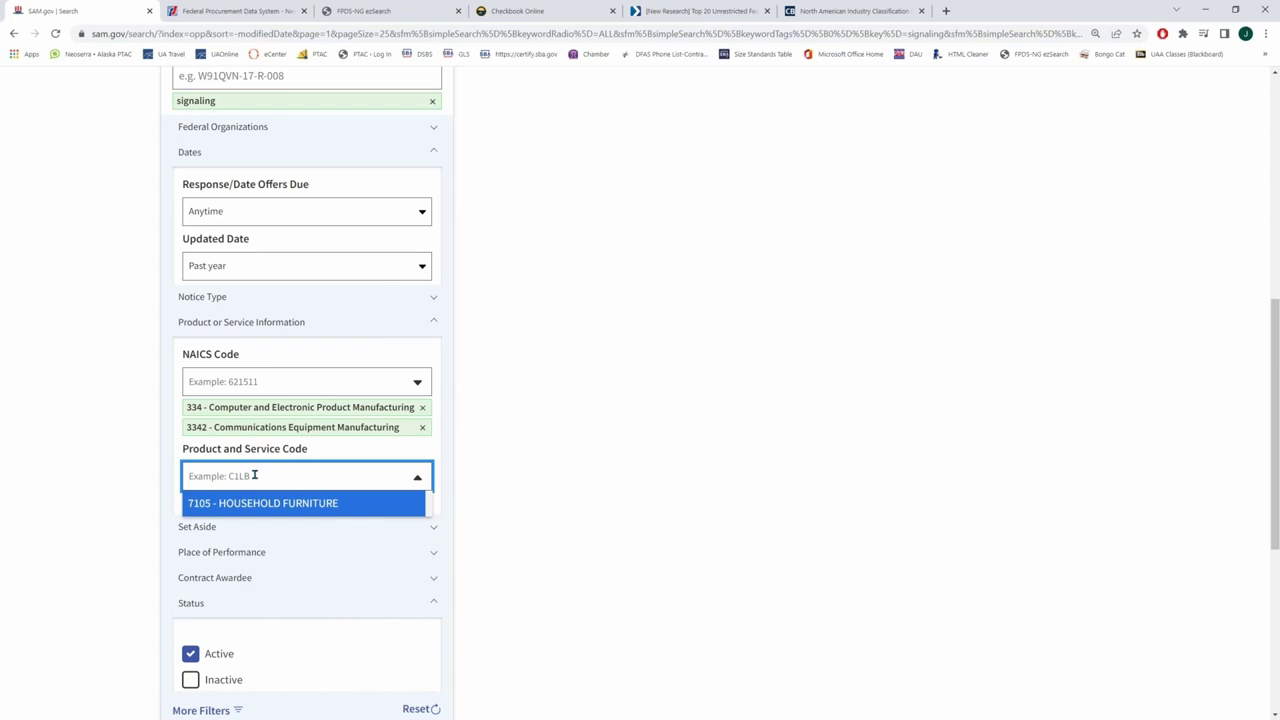
Step: Look up product and service code 7010, and remove the NAICS 3342 and product code 71 filters
{"action": "type", "text": "7010"}
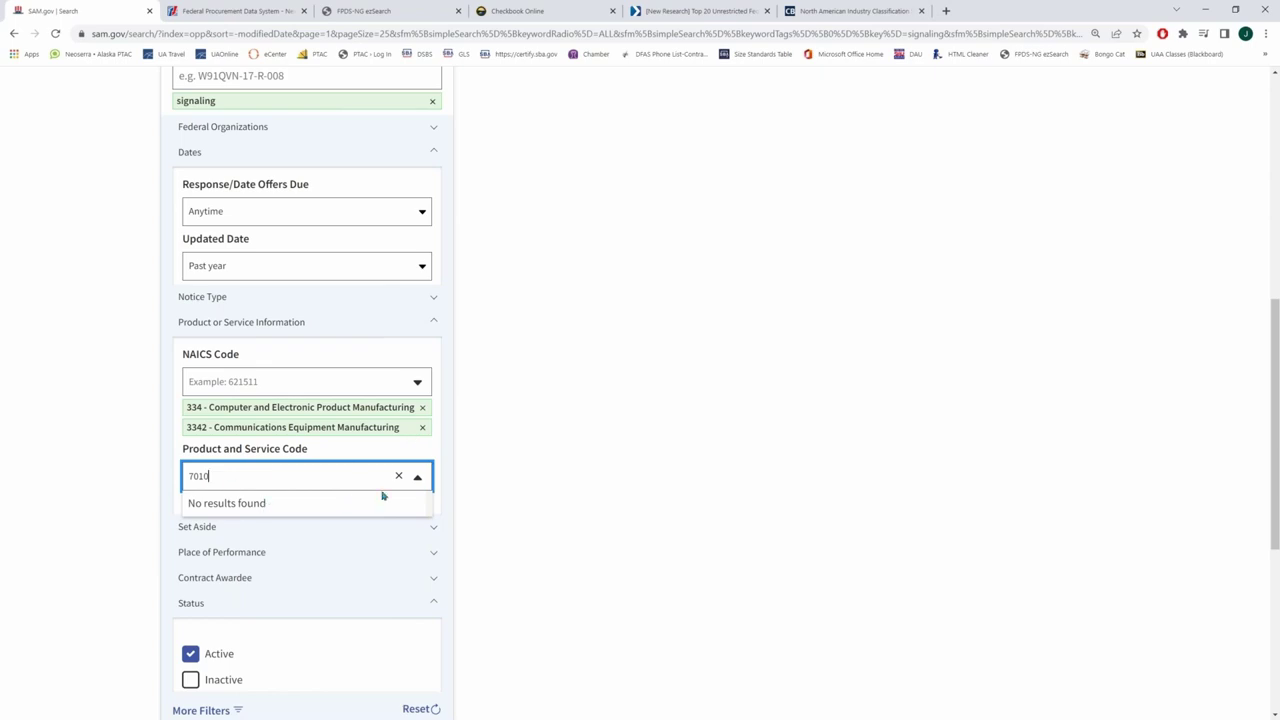
{"action": "left_click", "coordinate": [422, 427]}
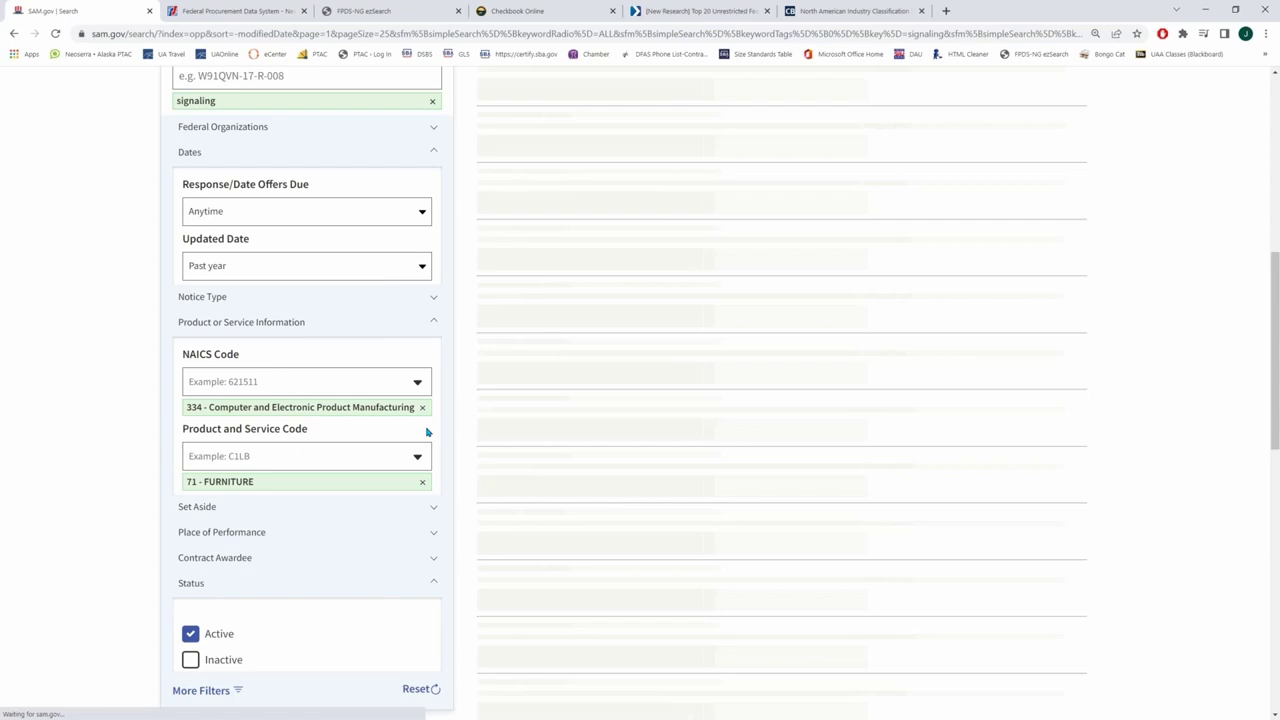
{"action": "left_click", "coordinate": [422, 482]}
Step: Try to filter the opportunities by product and service code 7010 and clear the entry
{"action": "left_click", "coordinate": [310, 472]}
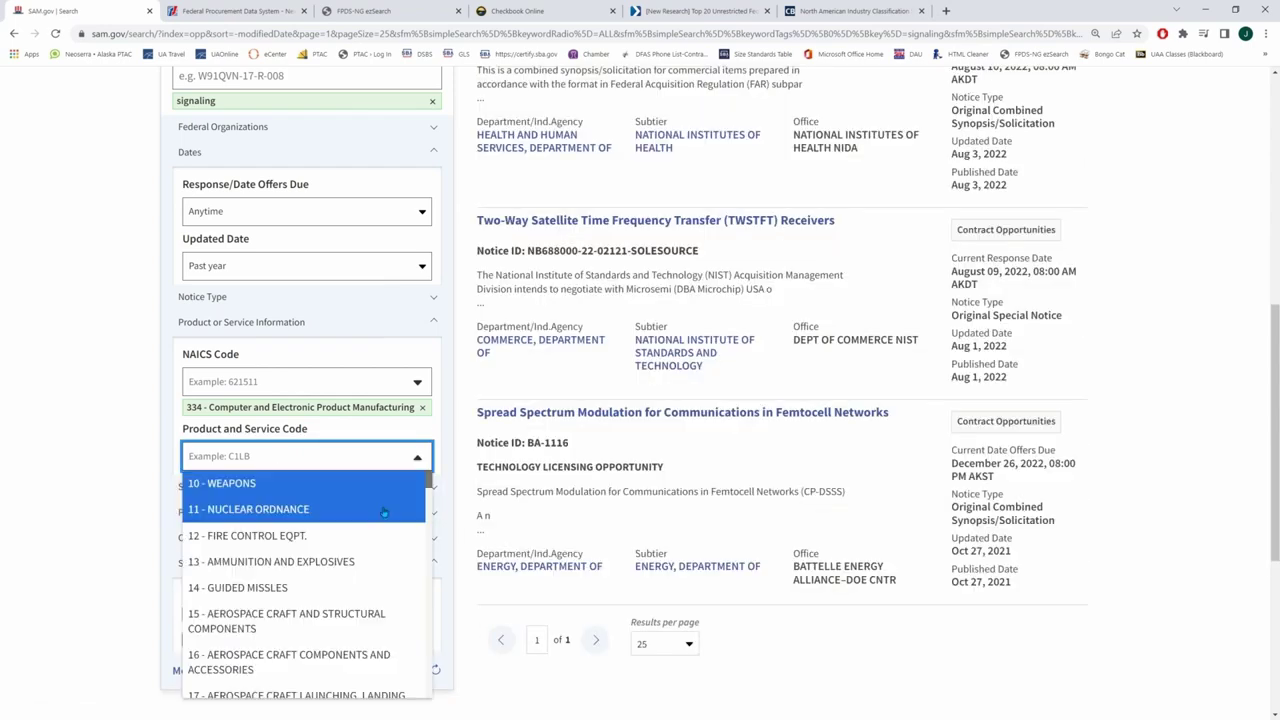
{"action": "type", "text": "7010"}
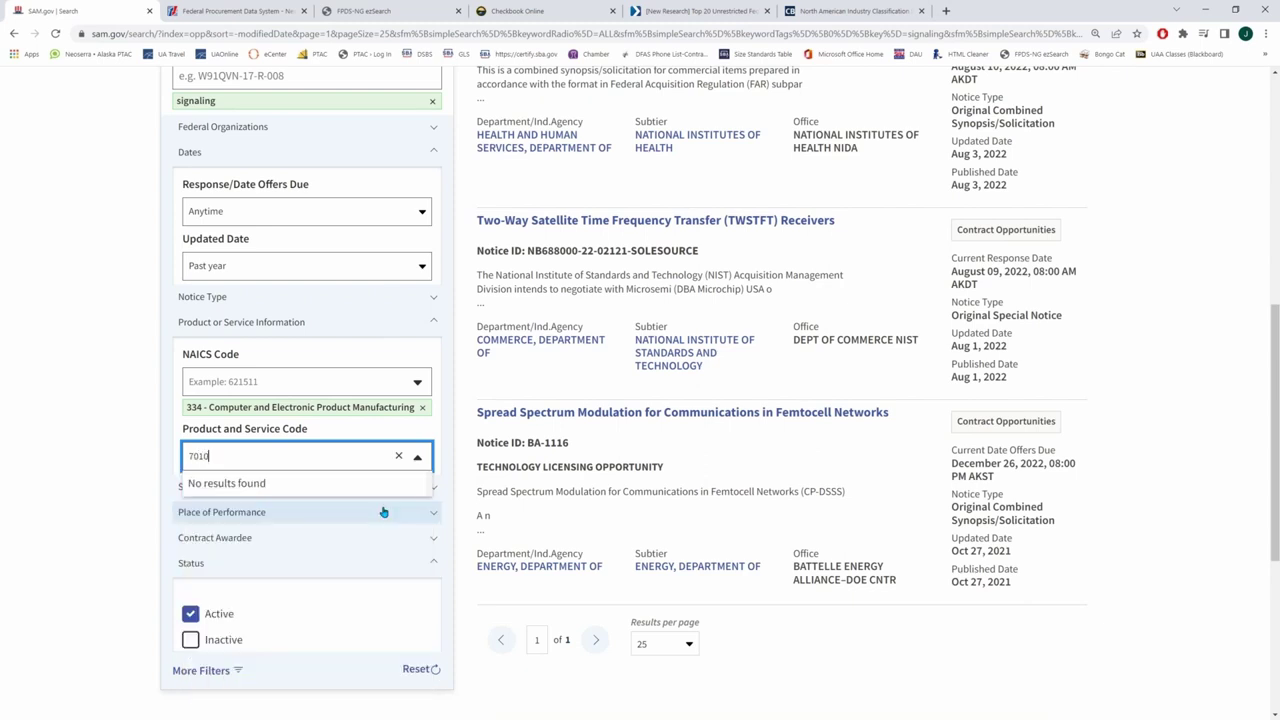
{"action": "key", "text": "BackSpace"}
{"action": "key", "text": "BackSpace"}
{"action": "key", "text": "BackSpace"}
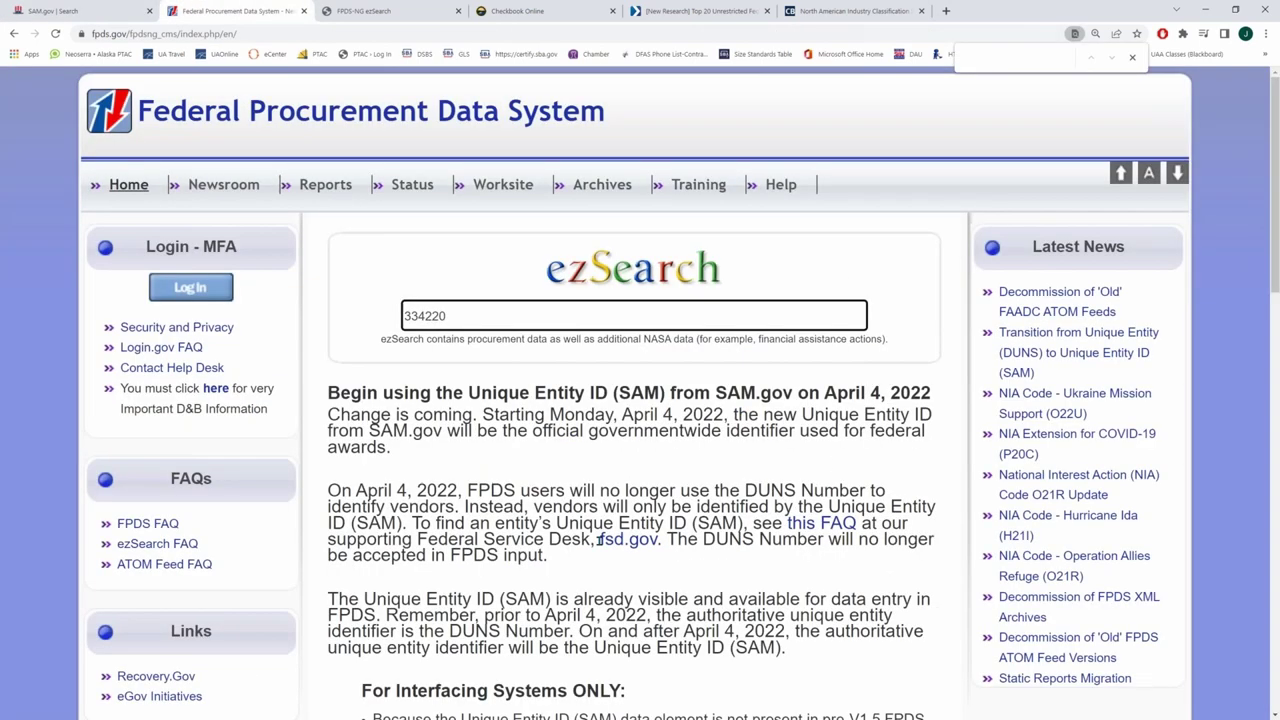
Step: Glance at the FPDS home page, return to SAM.gov and review the signaling search's result count and sort order
{"action": "left_click", "coordinate": [240, 12]}
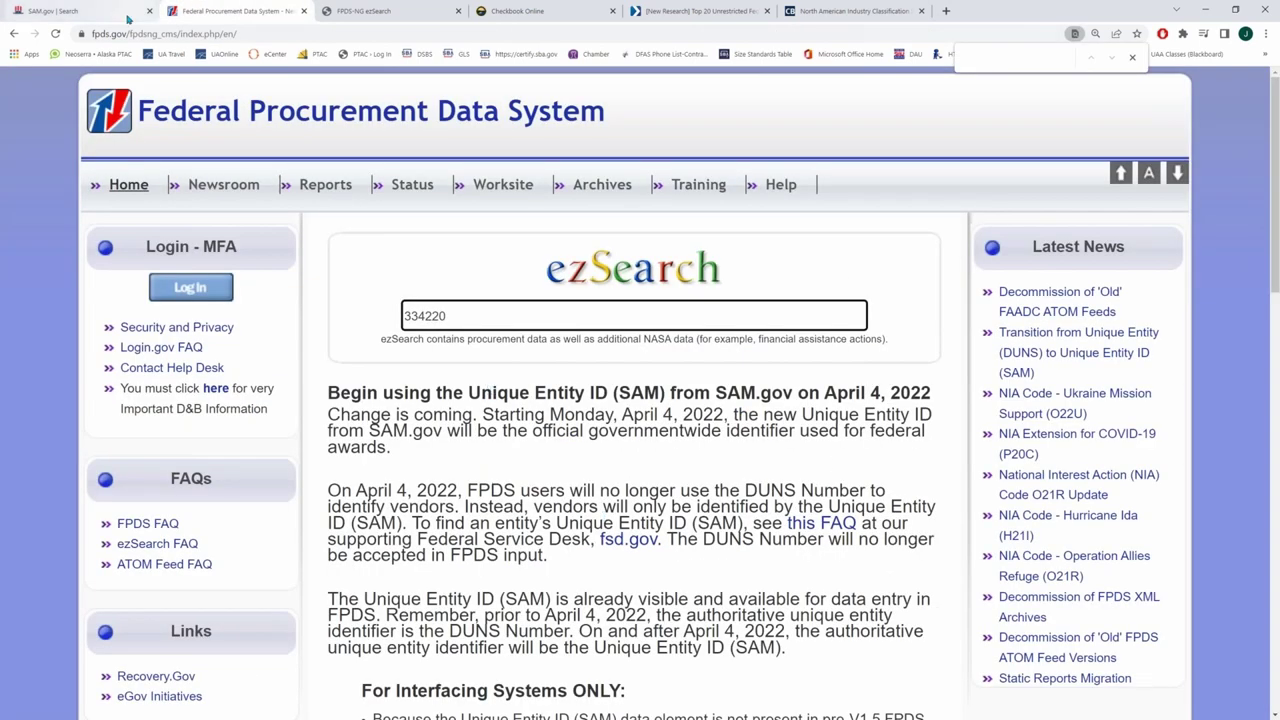
{"action": "left_click", "coordinate": [127, 18]}
{"action": "scroll", "coordinate": [510, 516], "scroll_direction": "up", "scroll_amount": 2}
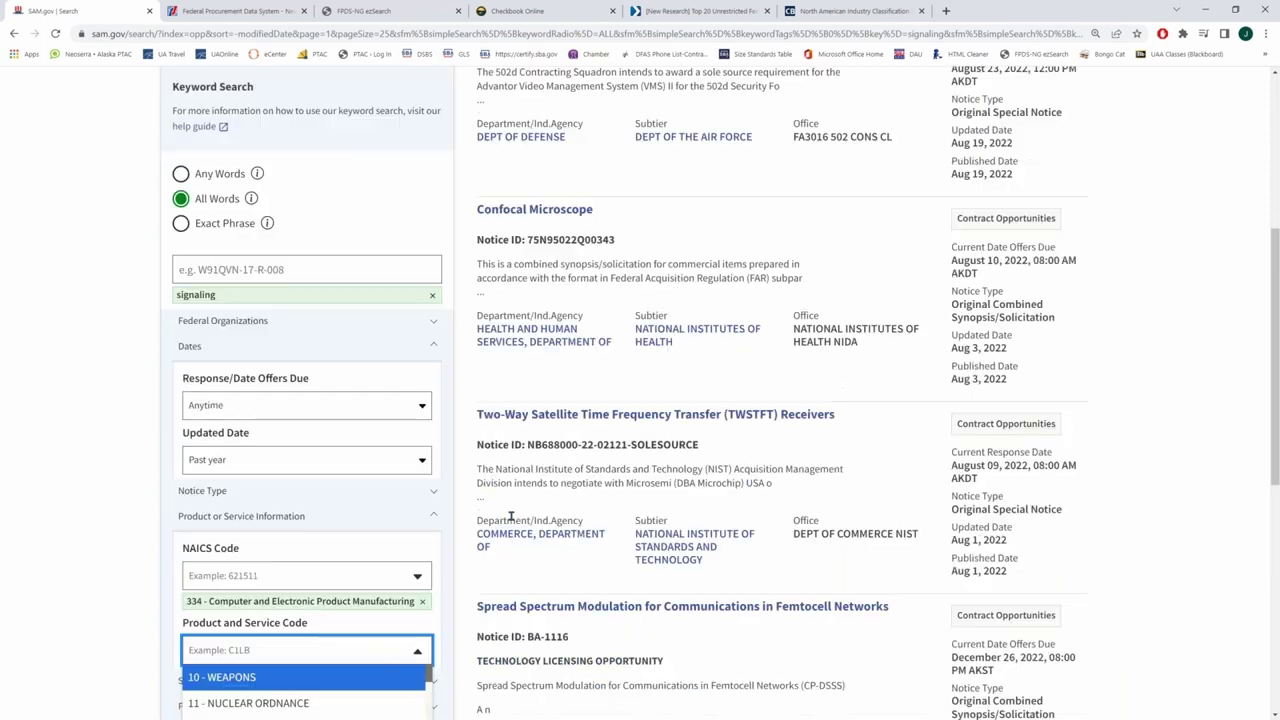
{"action": "scroll", "coordinate": [510, 516], "scroll_direction": "up", "scroll_amount": 3}
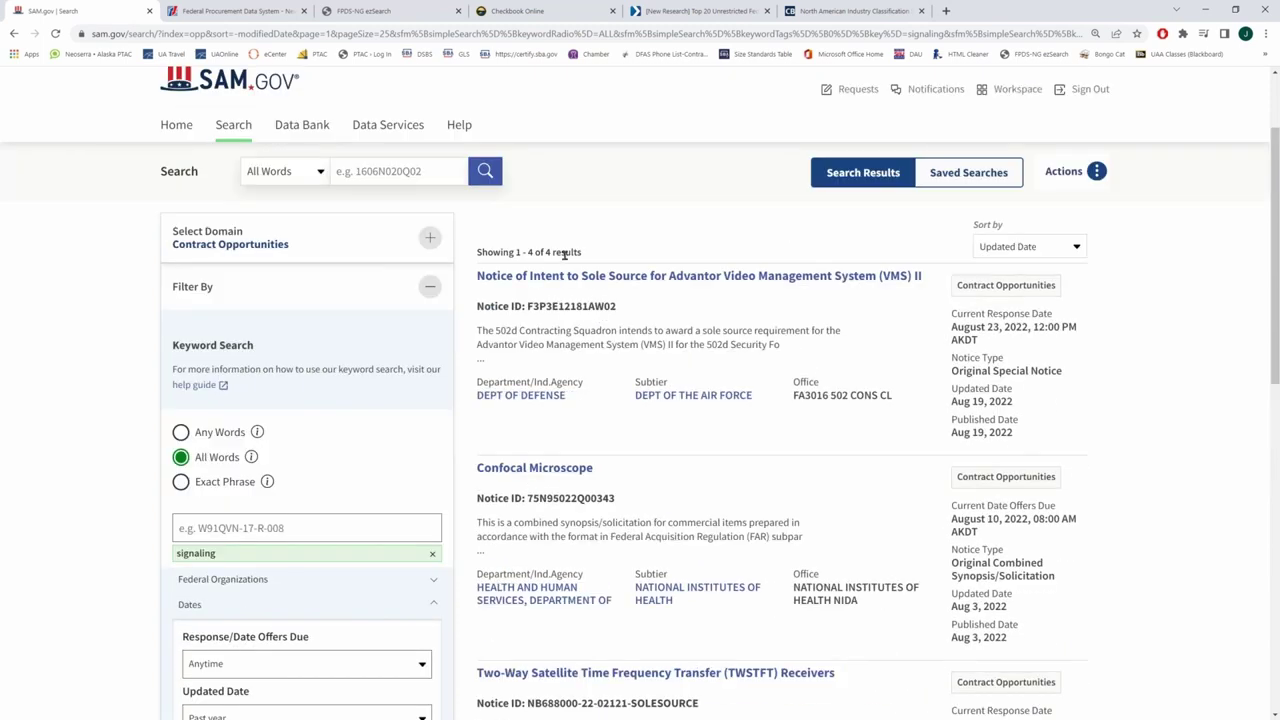
{"action": "left_click_drag", "start_coordinate": [575, 252], "coordinate": [492, 265]}
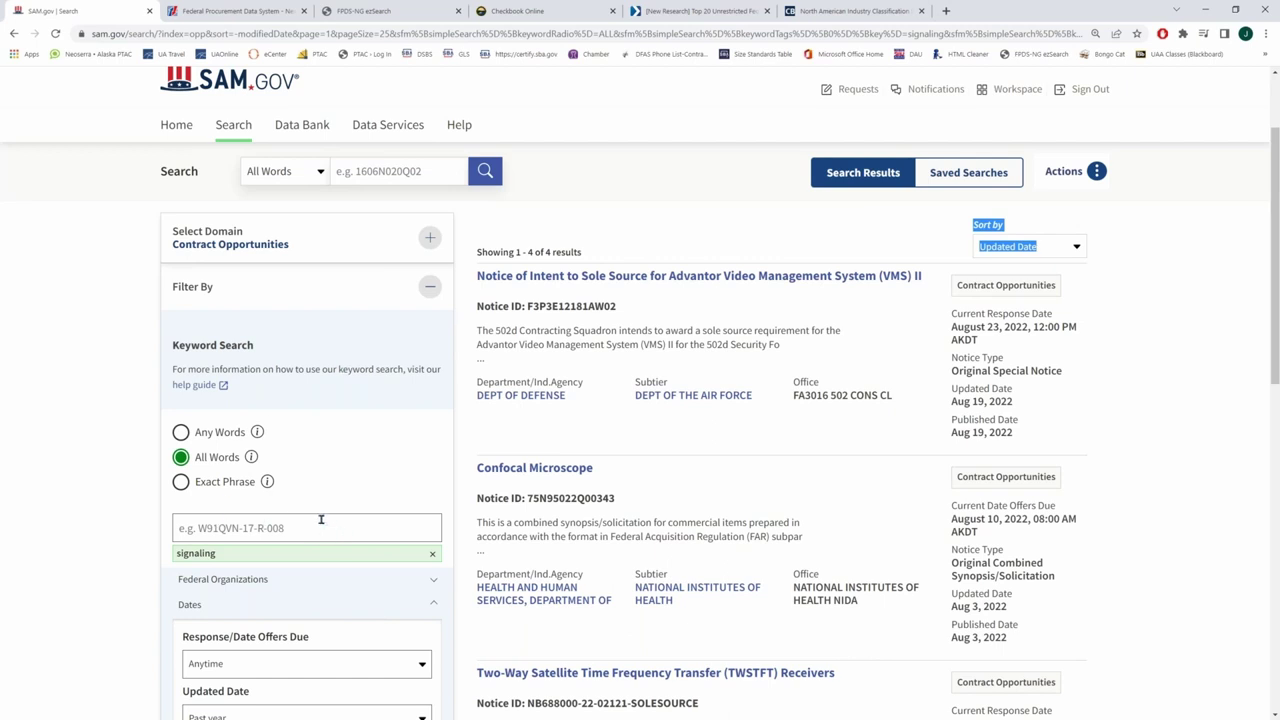
Step: Remove the signaling keyword from the opportunity search and check the product and service code options and the refreshed results
{"action": "scroll", "coordinate": [321, 519], "scroll_direction": "down", "scroll_amount": 1}
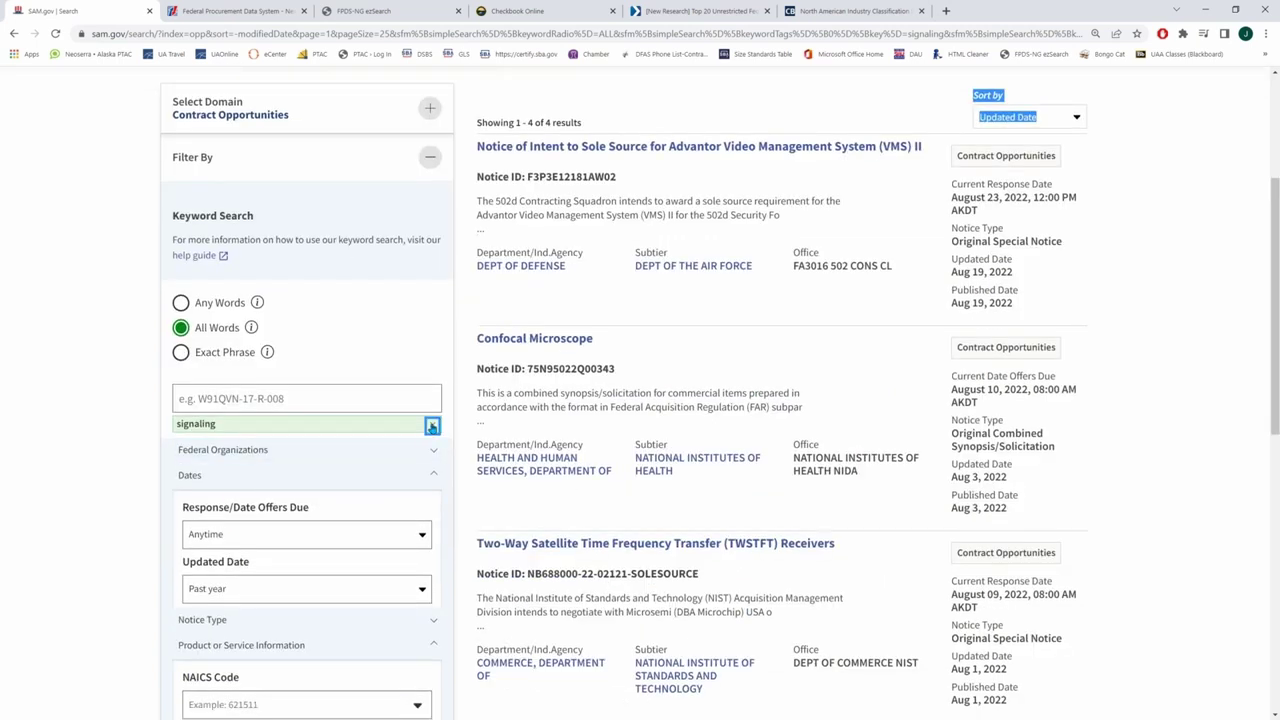
{"action": "left_click", "coordinate": [432, 426]}
{"action": "scroll", "coordinate": [326, 486], "scroll_direction": "down", "scroll_amount": 3}
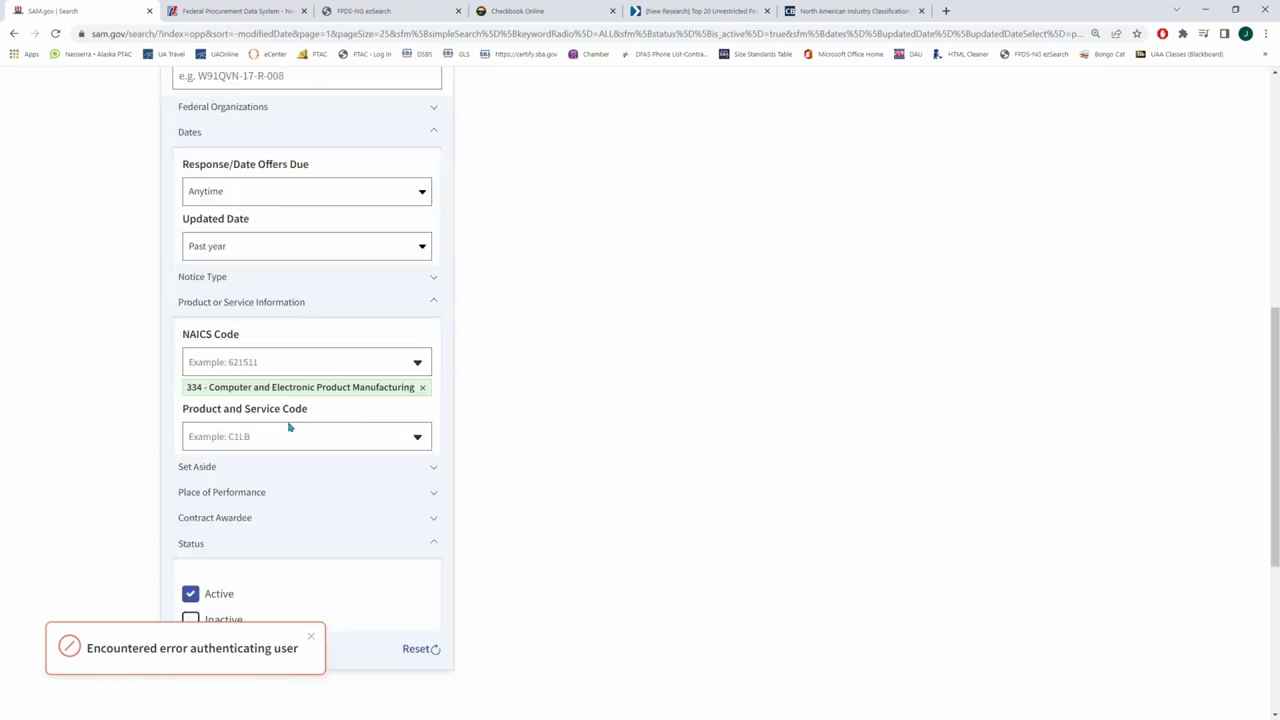
{"action": "left_click", "coordinate": [284, 434]}
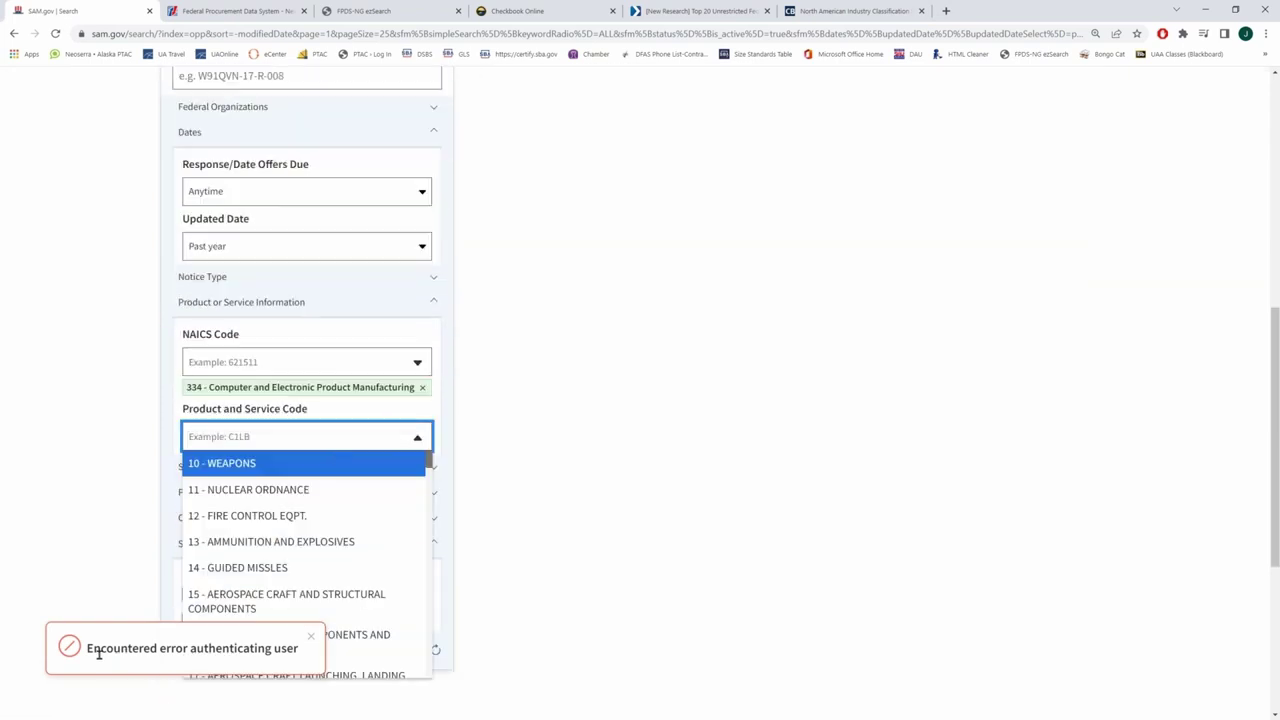
{"action": "left_click_drag", "start_coordinate": [99, 654], "coordinate": [309, 646]}
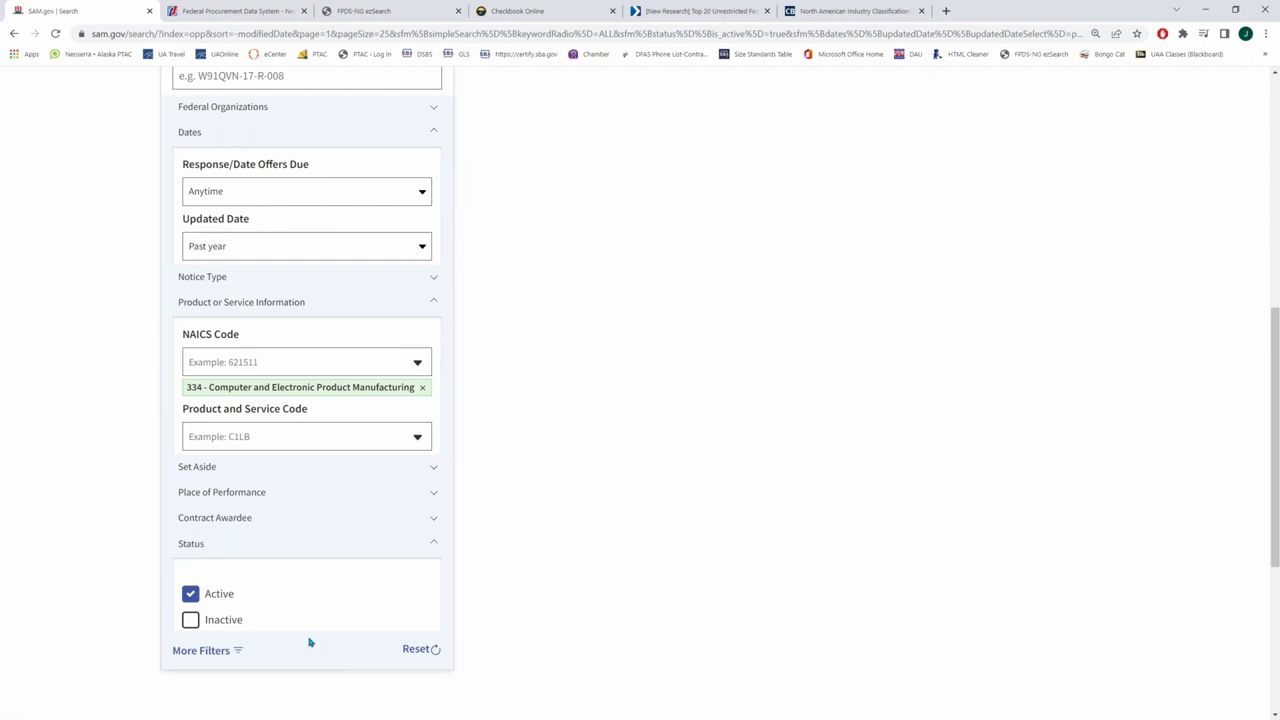
{"action": "scroll", "coordinate": [518, 491], "scroll_direction": "up", "scroll_amount": 5}
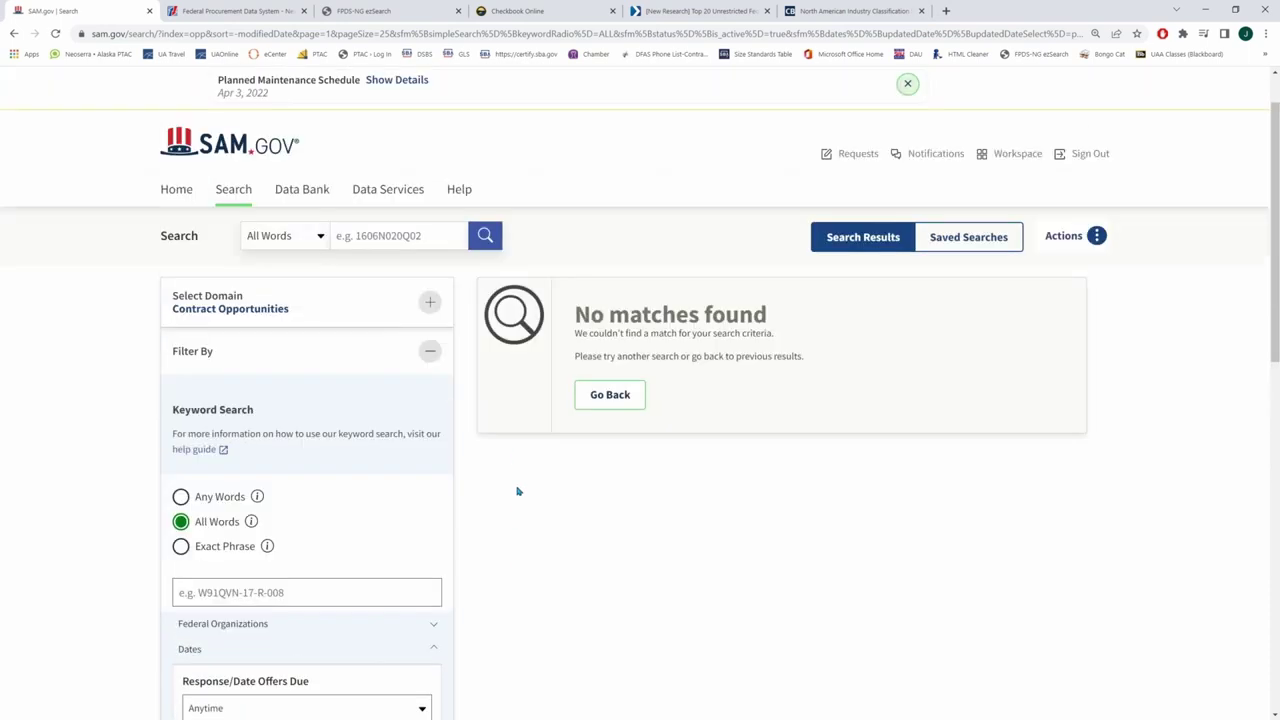
Step: Switch to the FPDS ezSearch results and examine the PSC description of the LAT Enterprises contract action
{"action": "left_click", "coordinate": [400, 11]}
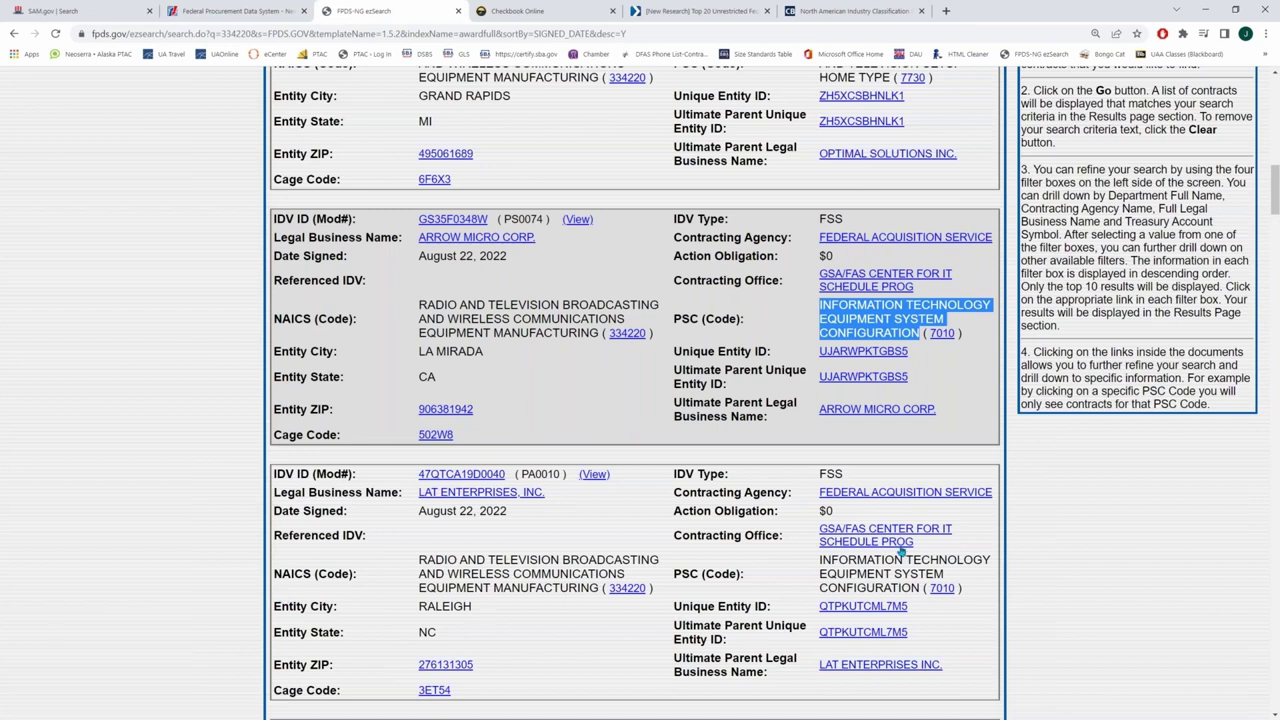
{"action": "left_click_drag", "start_coordinate": [821, 560], "coordinate": [950, 577]}
{"action": "scroll", "coordinate": [912, 578], "scroll_direction": "down", "scroll_amount": 2}
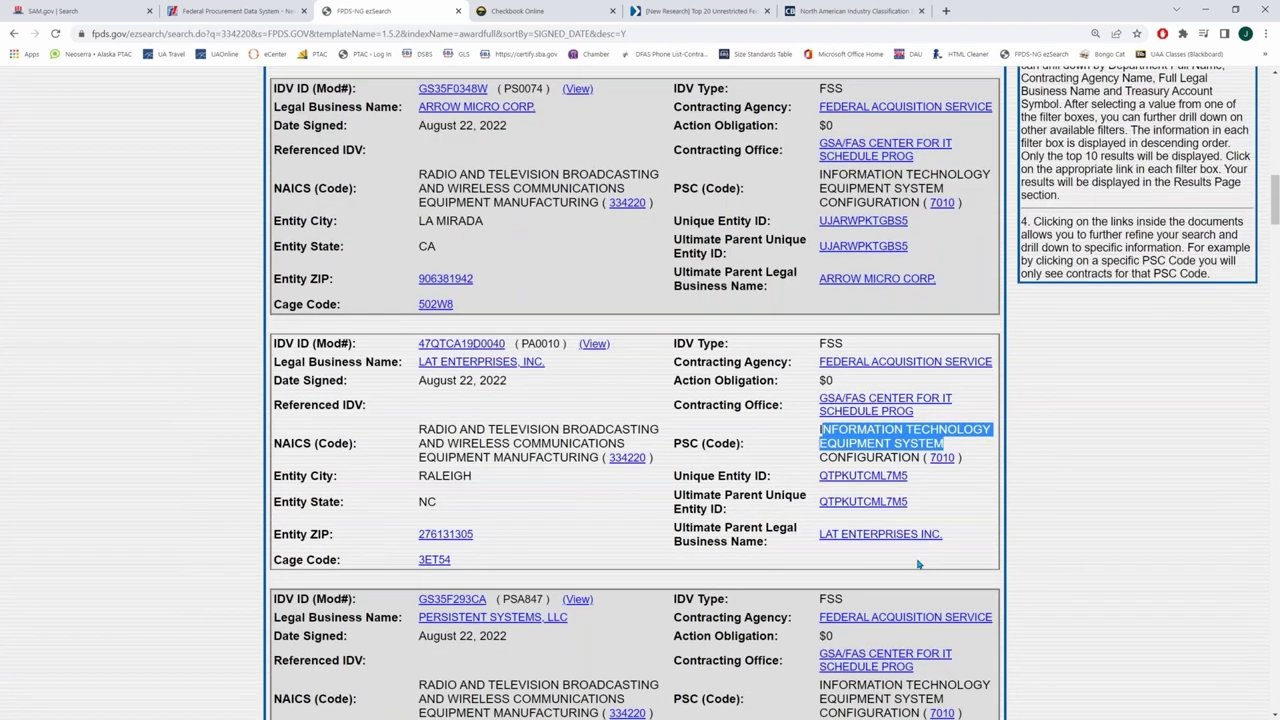
Step: Switch to SAM.gov and start a fresh search from its home page in the Entity Information domain
{"action": "scroll", "coordinate": [918, 565], "scroll_direction": "down", "scroll_amount": 3}
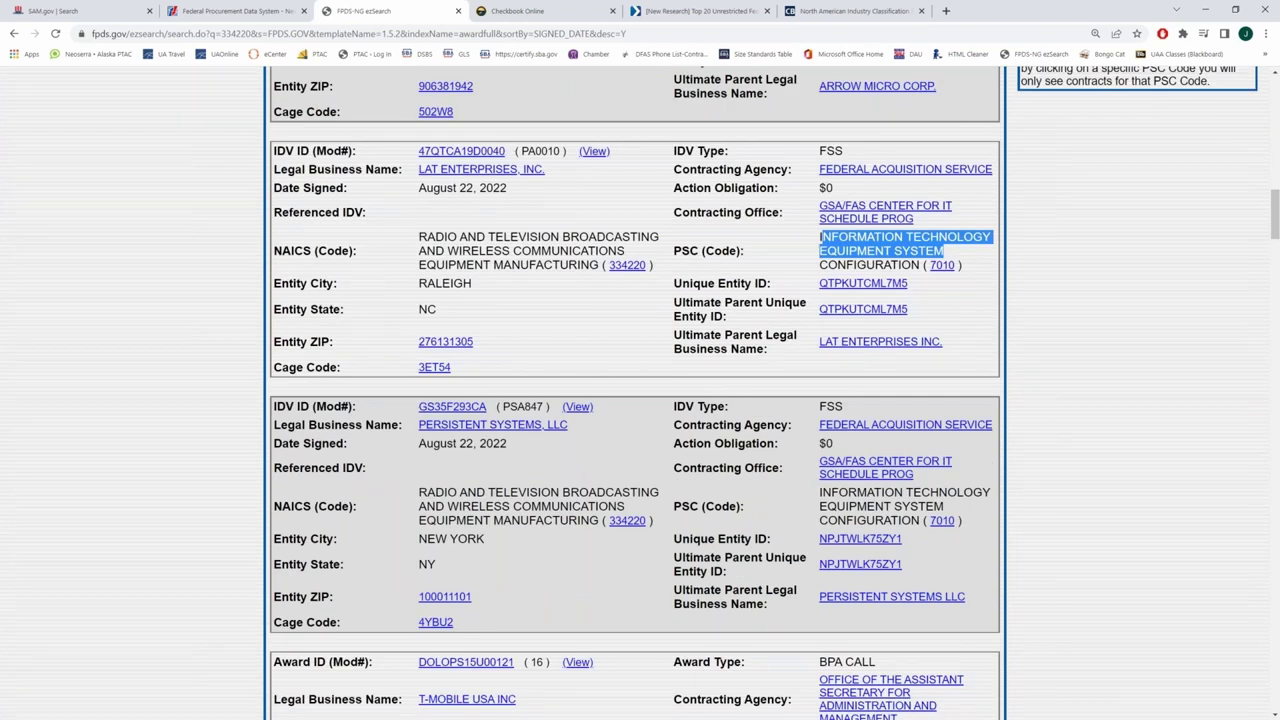
{"action": "key", "text": "alt+Tab"}
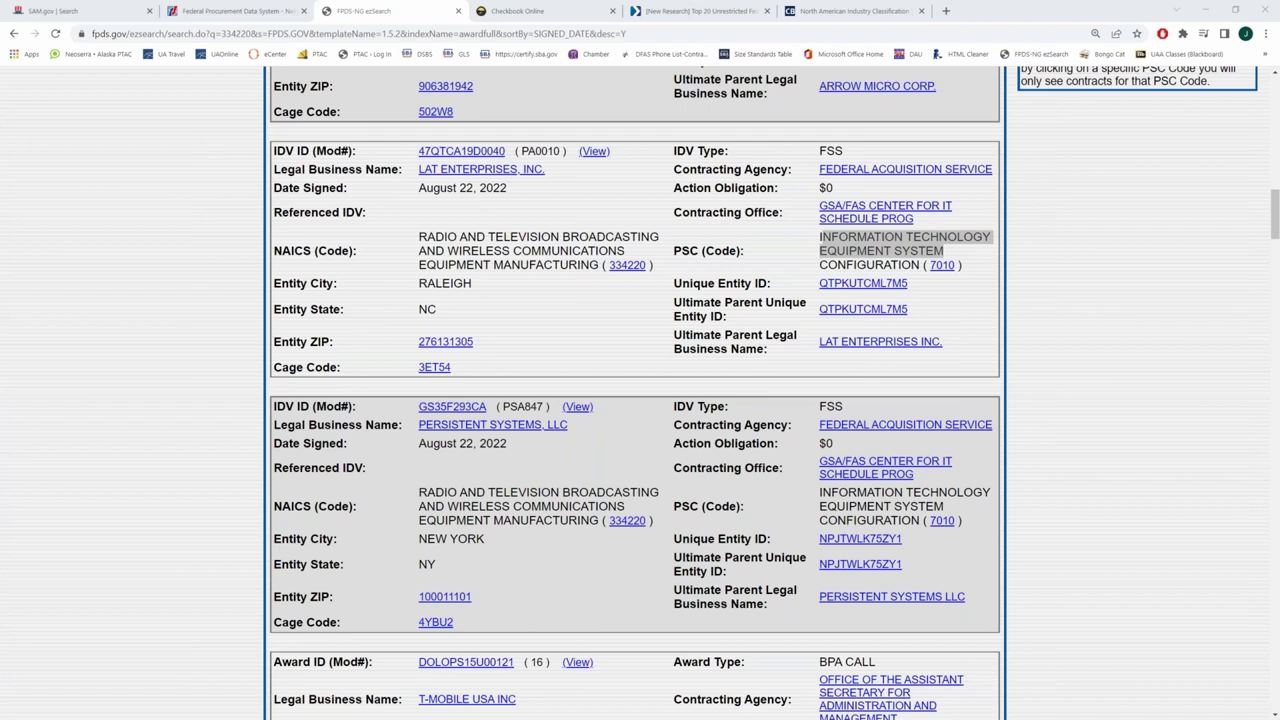
{"action": "left_click", "coordinate": [80, 11]}
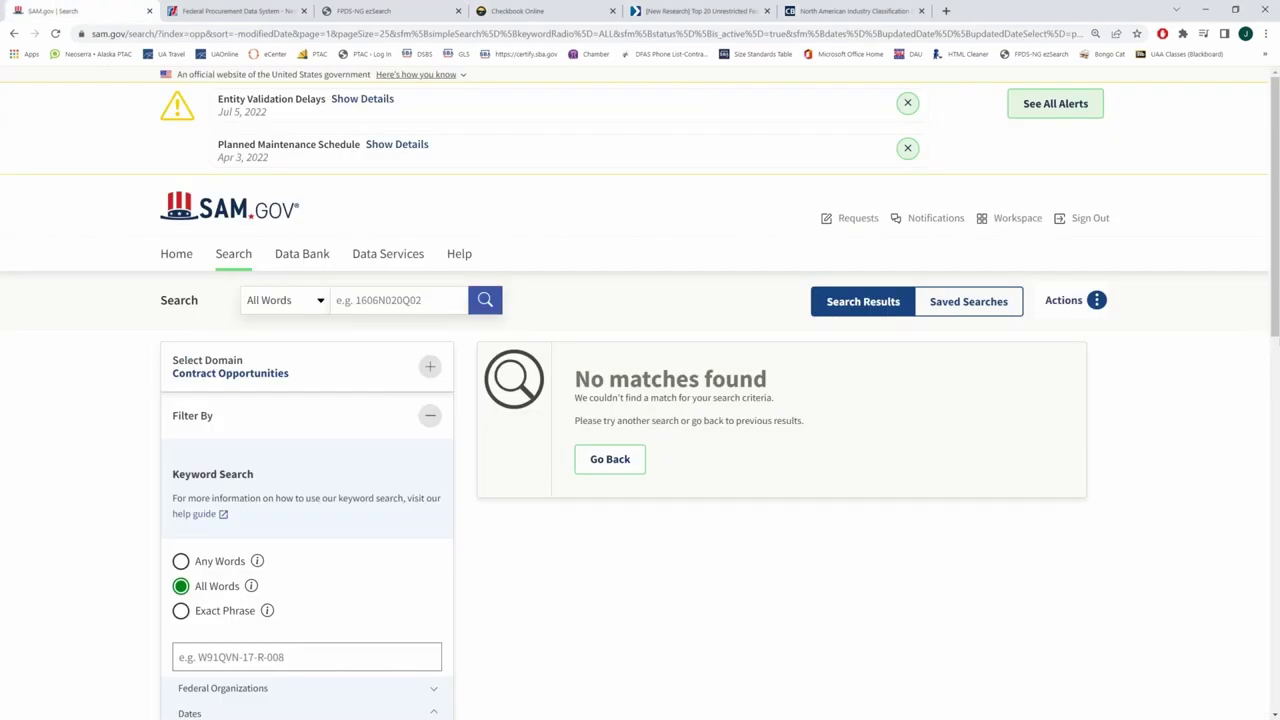
{"action": "left_click", "coordinate": [252, 212]}
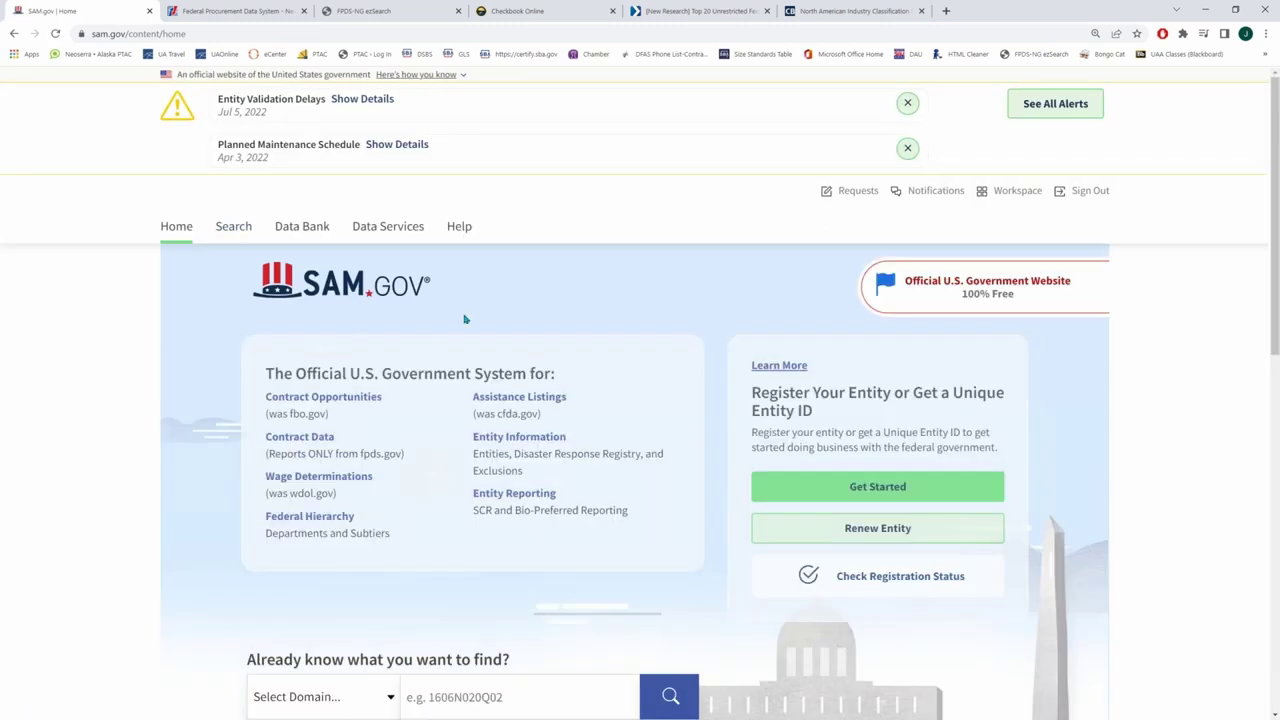
{"action": "left_click", "coordinate": [236, 230]}
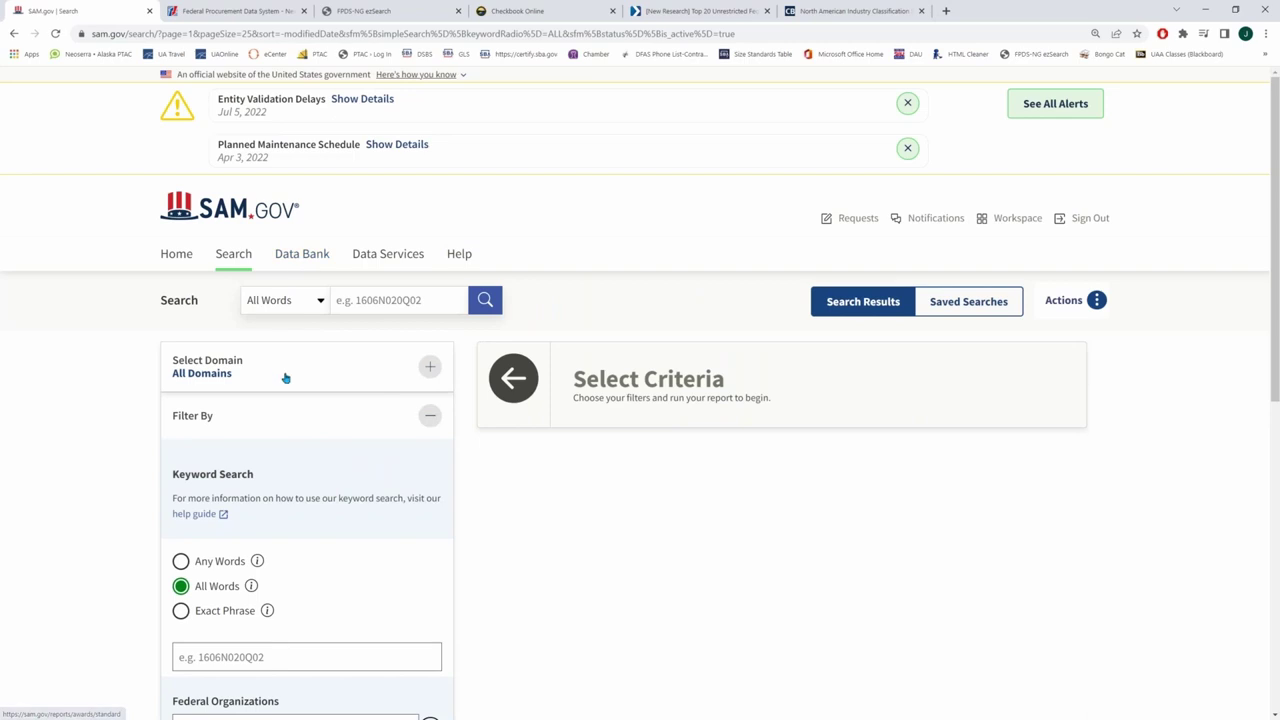
{"action": "left_click", "coordinate": [428, 370]}
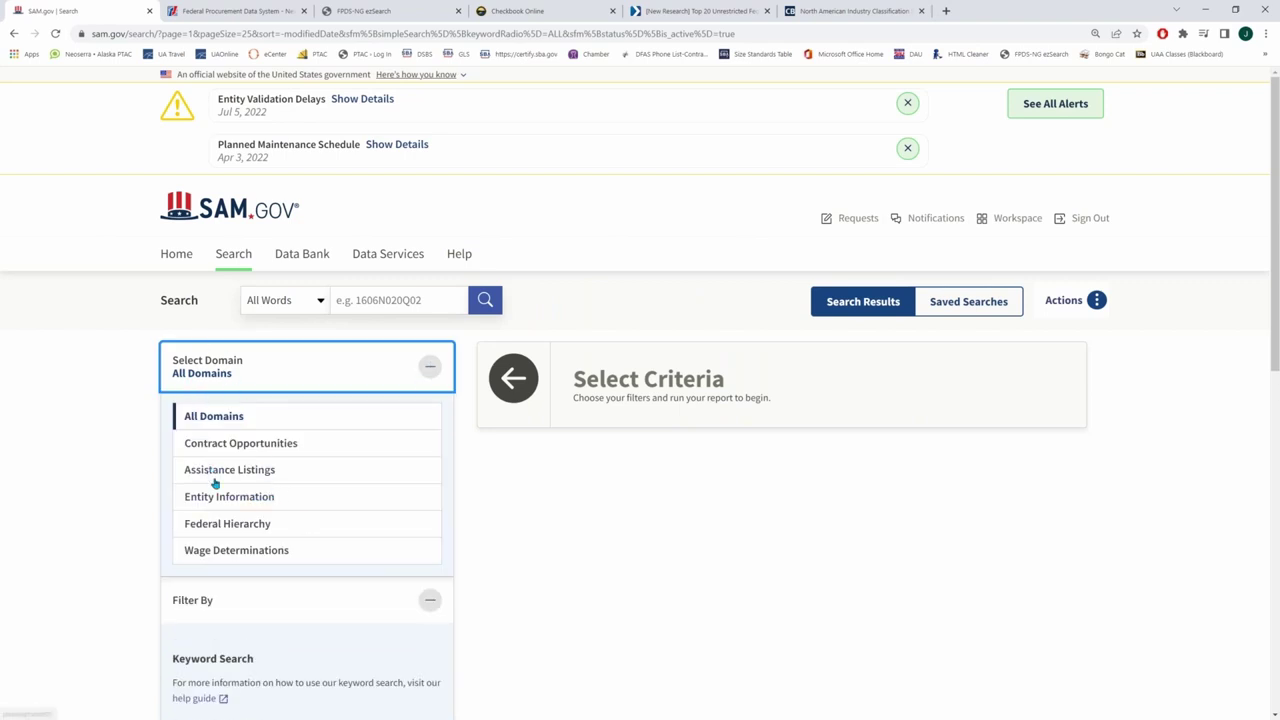
{"action": "left_click", "coordinate": [223, 497]}
Step: Expand the Entity filter and check the Entity Name and Unique Entity ID fields
{"action": "scroll", "coordinate": [280, 526], "scroll_direction": "down", "scroll_amount": 3}
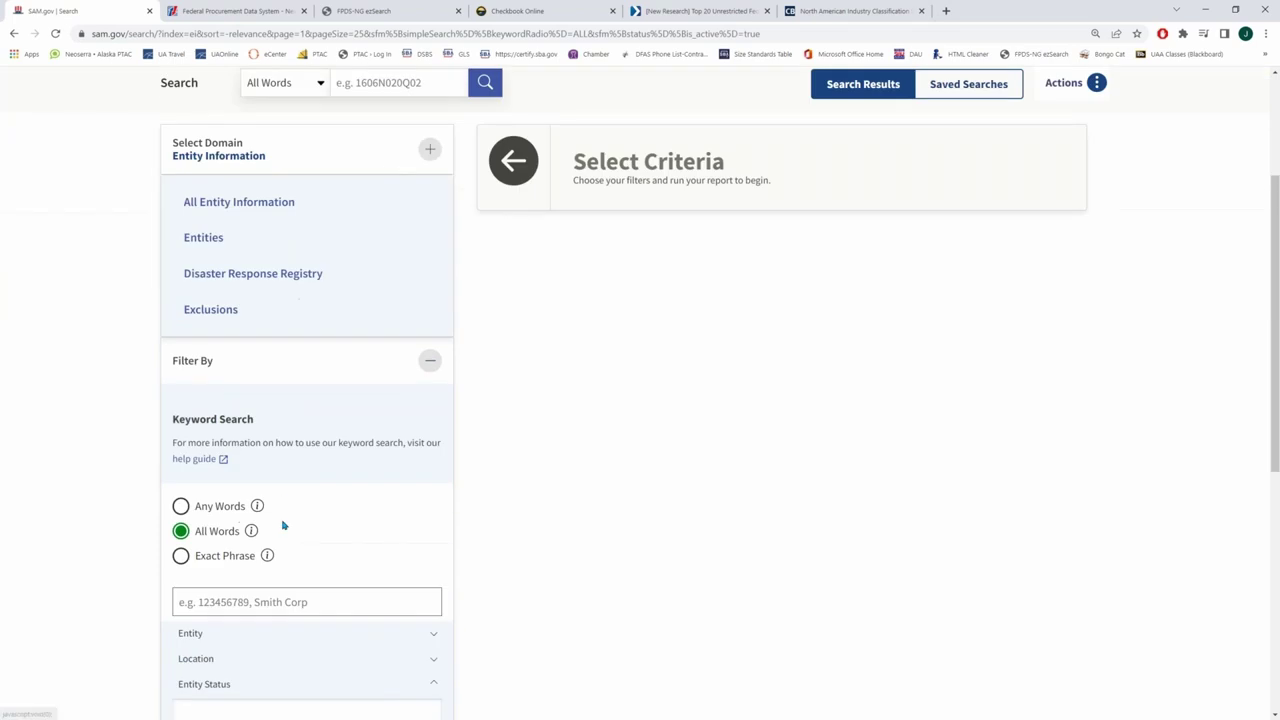
{"action": "scroll", "coordinate": [283, 525], "scroll_direction": "down", "scroll_amount": 2}
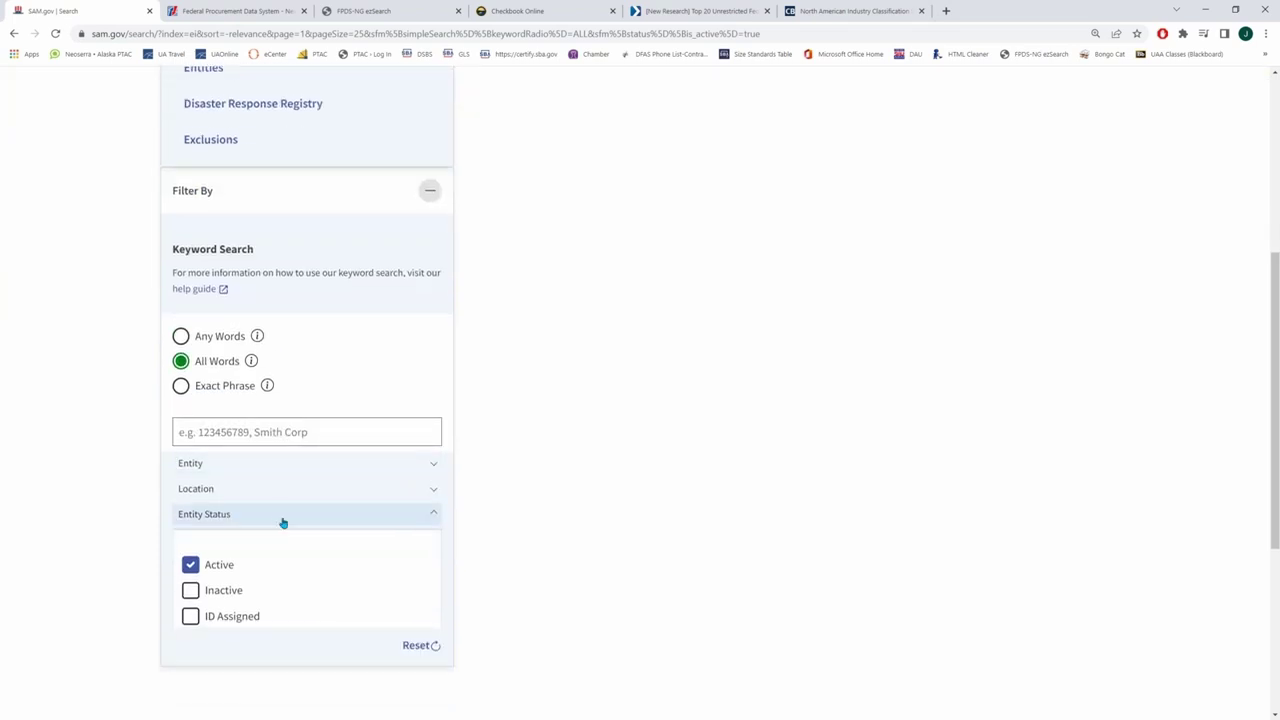
{"action": "left_click", "coordinate": [279, 464]}
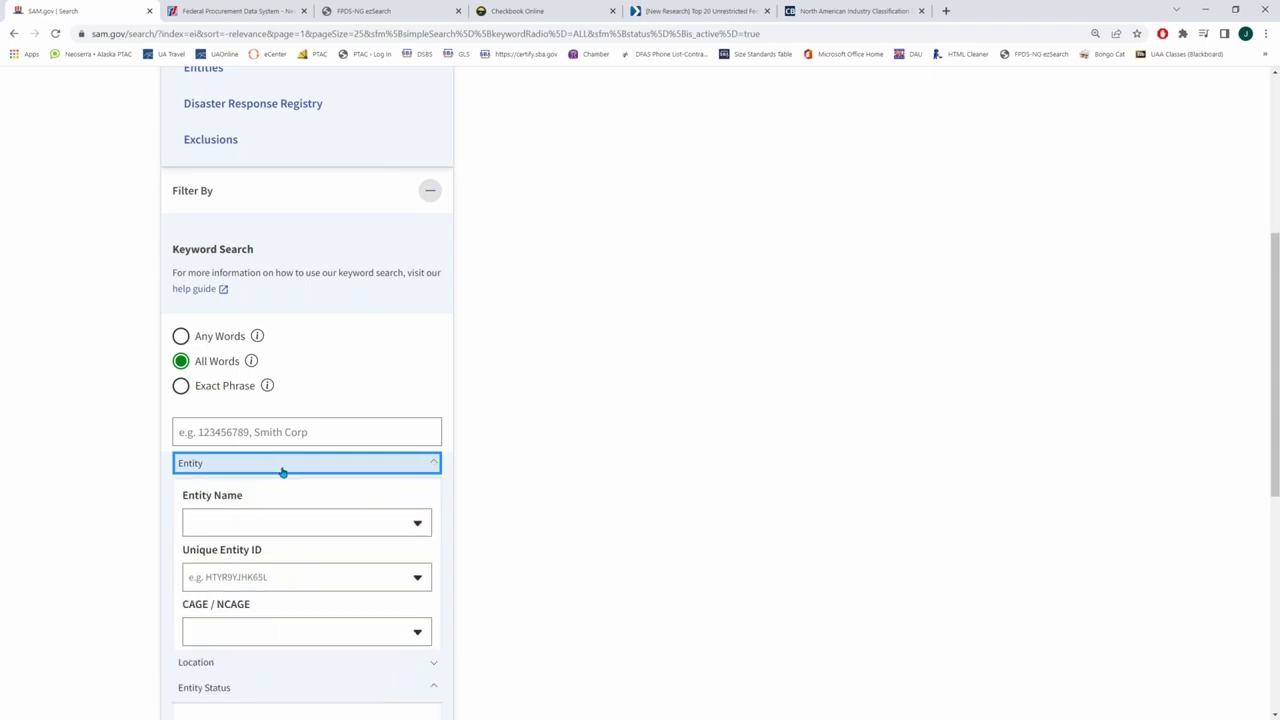
{"action": "left_click", "coordinate": [294, 525]}
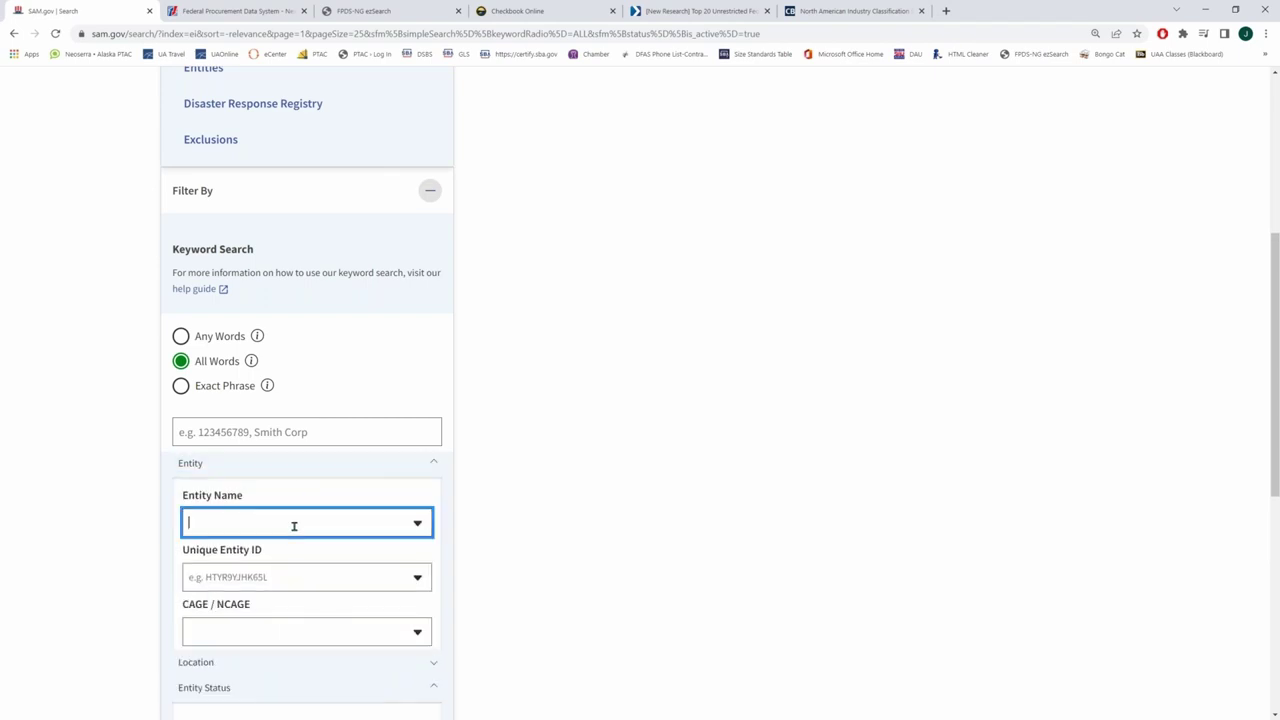
{"action": "left_click", "coordinate": [299, 577]}
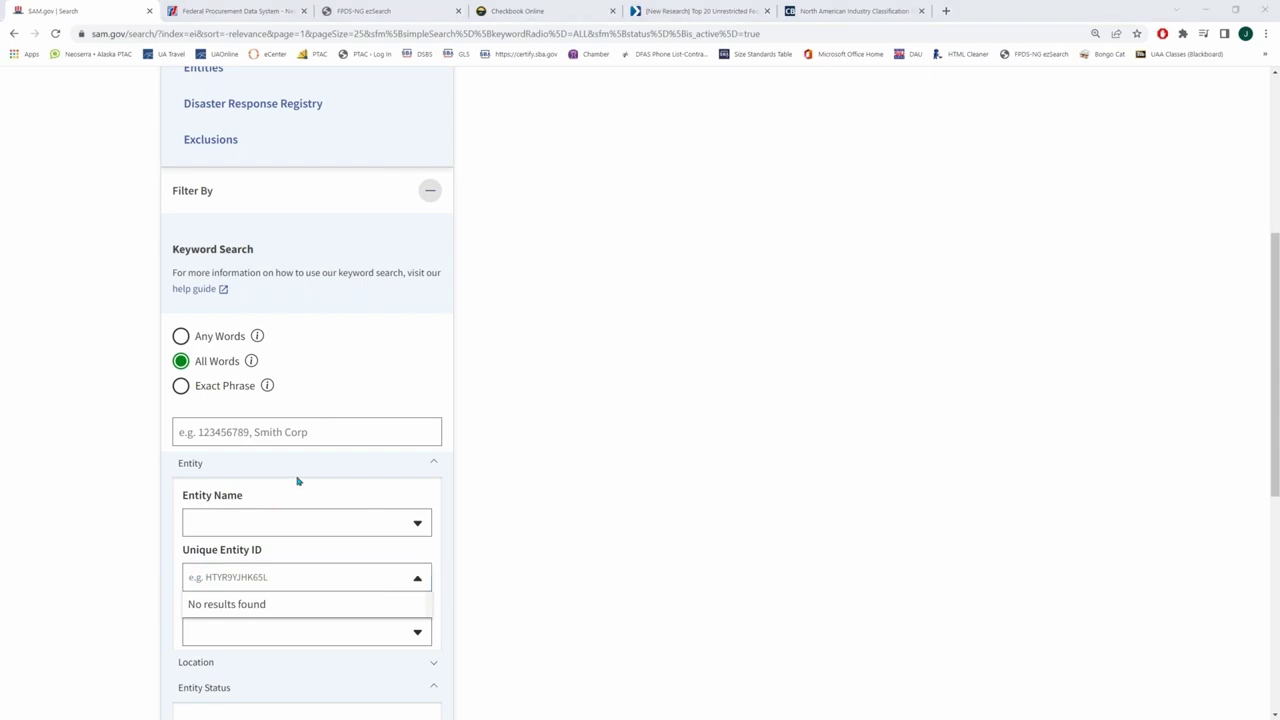
Step: Switch back to the FPDS ezSearch results for 334220 and review the contract actions at the start of the list
{"action": "left_click", "coordinate": [381, 12]}
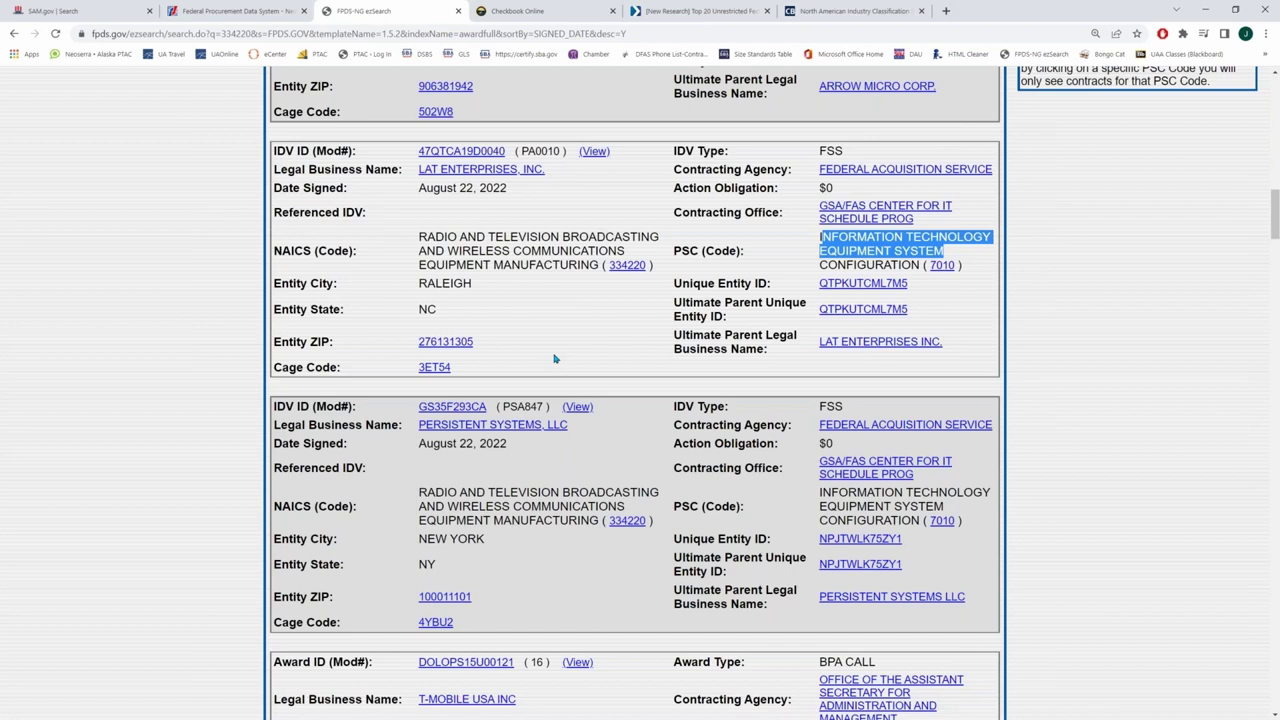
{"action": "scroll", "coordinate": [555, 358], "scroll_direction": "up", "scroll_amount": 5}
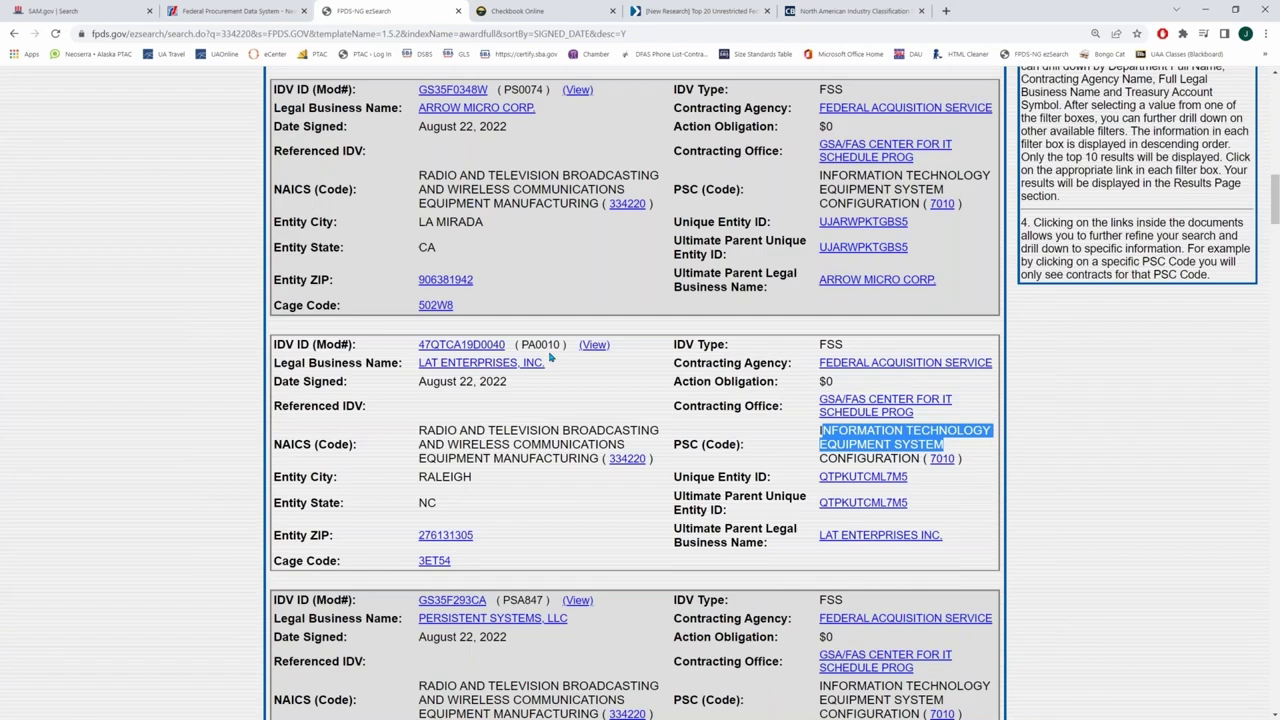
{"action": "scroll", "coordinate": [549, 356], "scroll_direction": "up", "scroll_amount": 10}
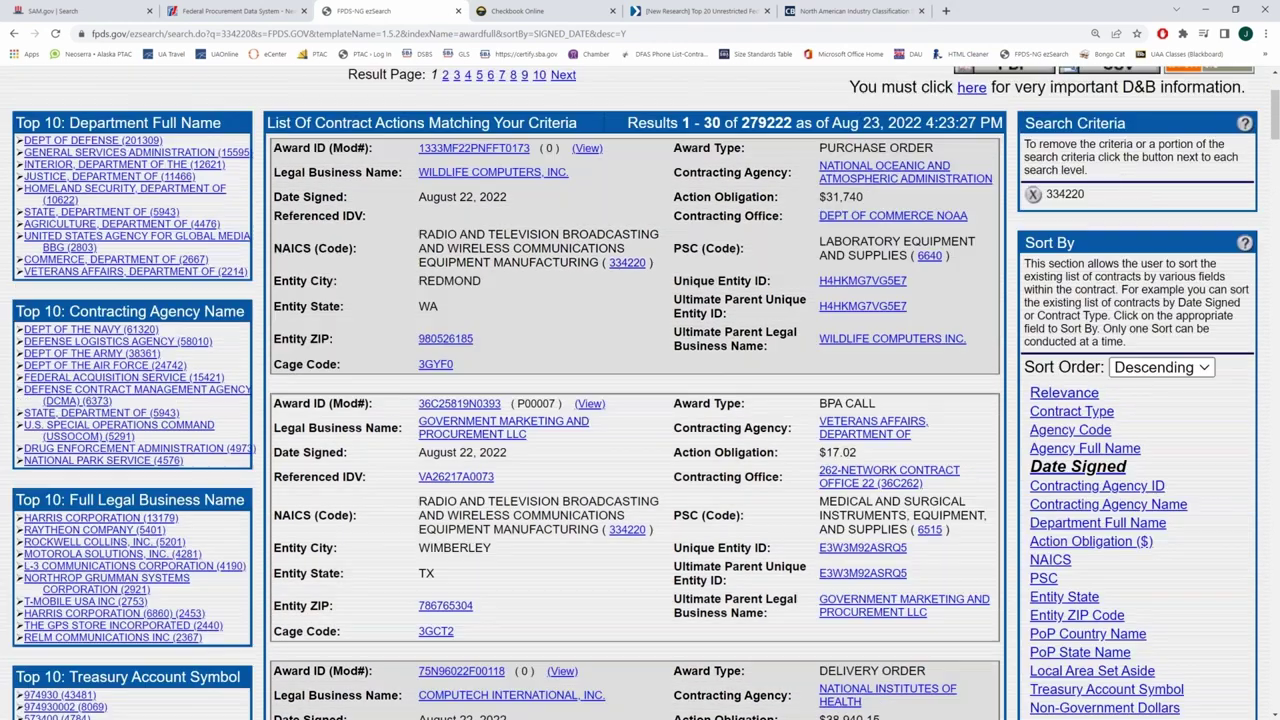